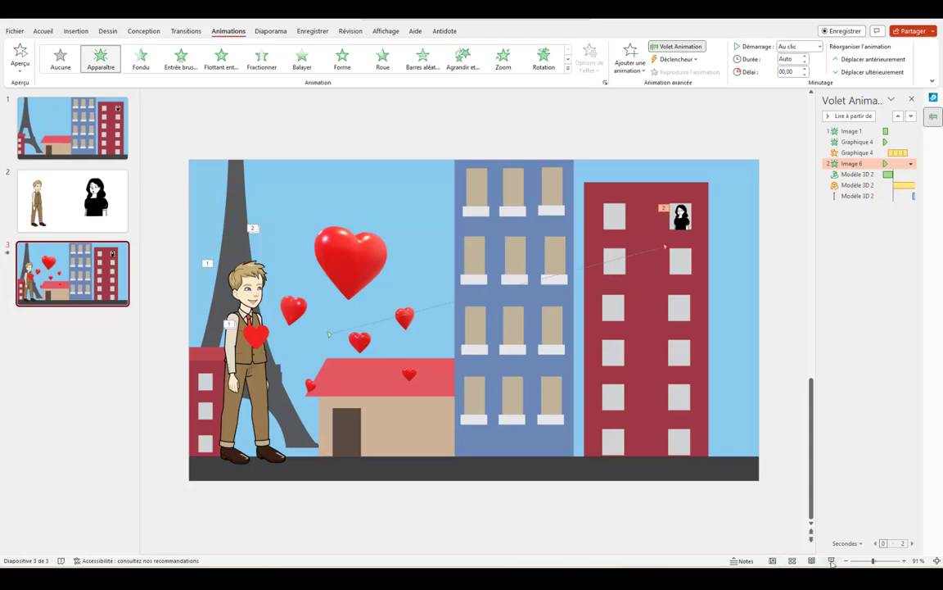
Preview slide 3 as a slideshow, then add a blank slide after it
{"action": "left_click", "coordinate": [832, 561]}
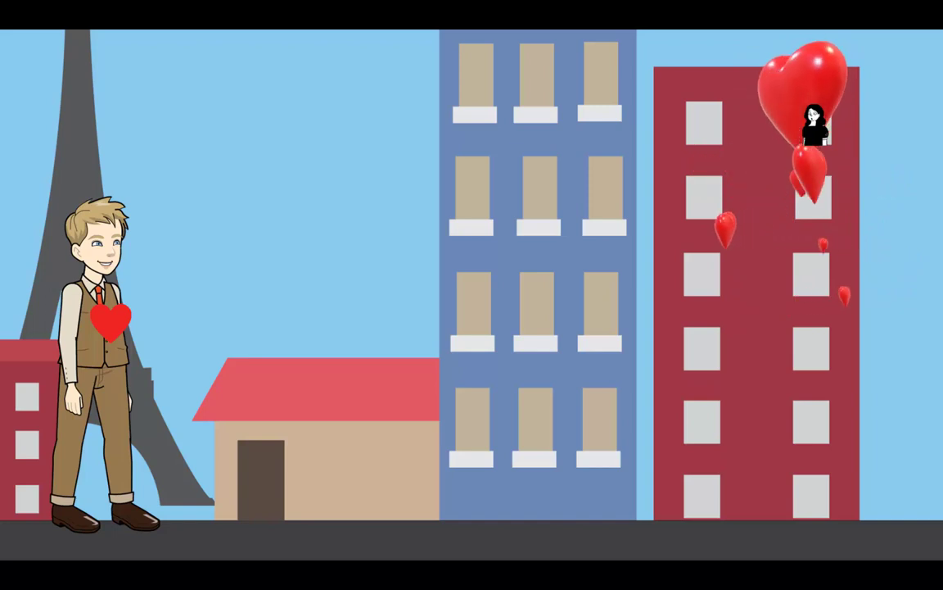
{"action": "key", "text": "Escape"}
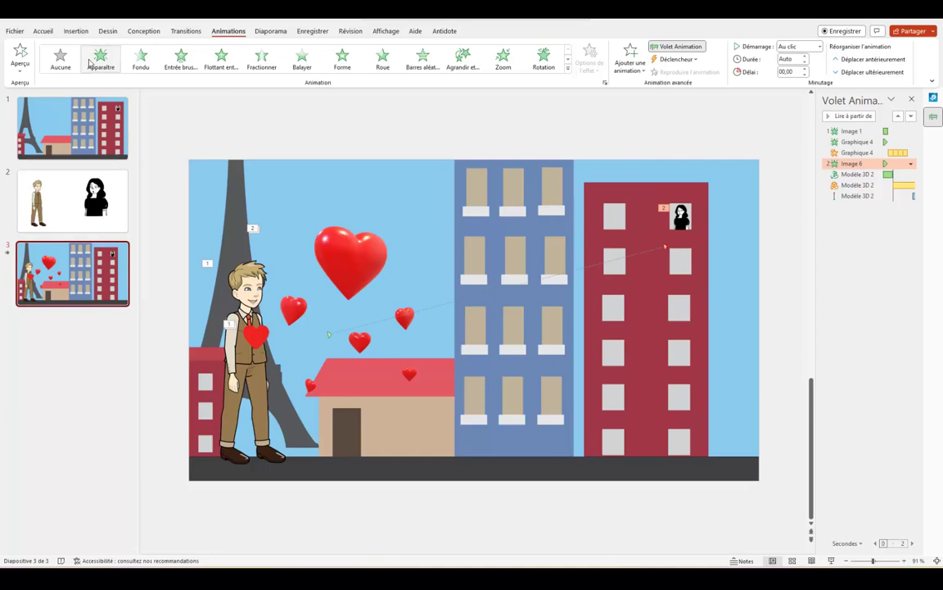
{"action": "left_click", "coordinate": [74, 31]}
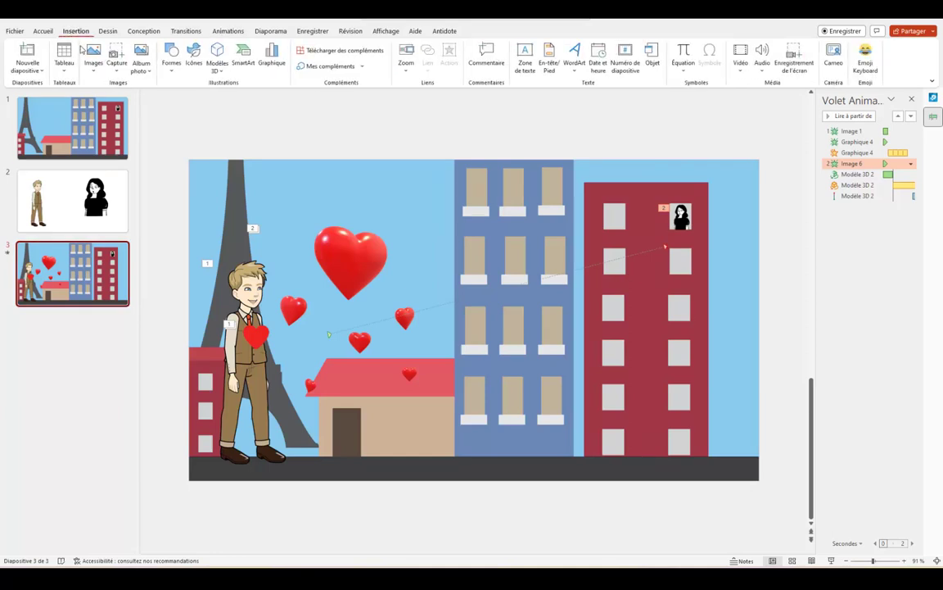
{"action": "left_click", "coordinate": [27, 66]}
{"action": "left_click", "coordinate": [34, 209]}
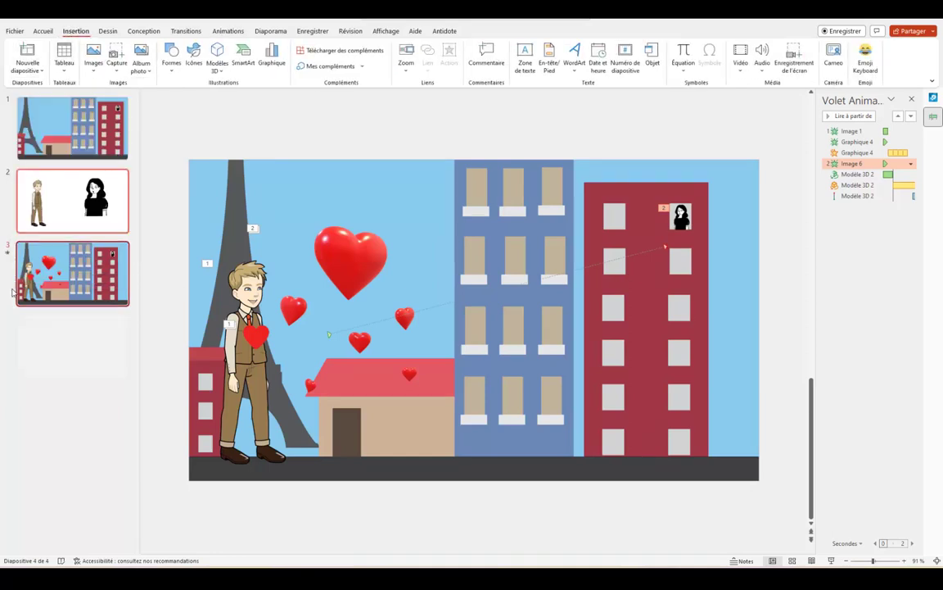
Add two more blank slides after slide 4, then select slide 1's city background picture
{"action": "left_click", "coordinate": [47, 123]}
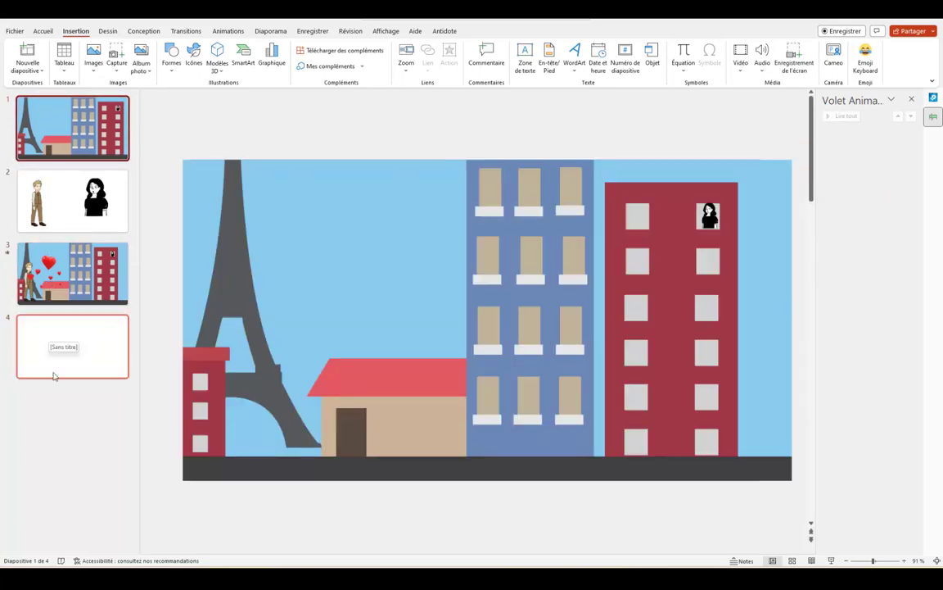
{"action": "left_click", "coordinate": [49, 338]}
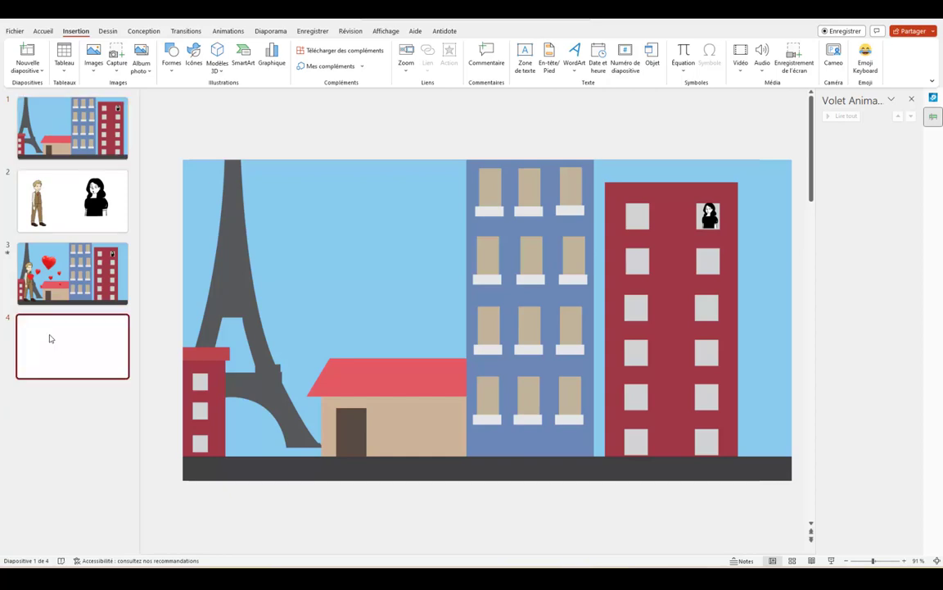
{"action": "key", "text": "Return"}
{"action": "key", "text": "Return"}
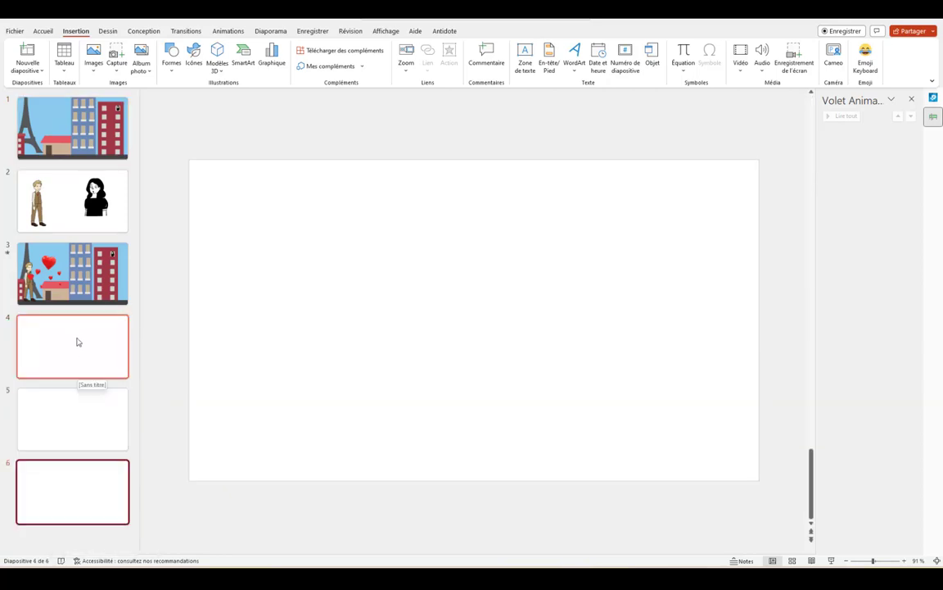
{"action": "left_click", "coordinate": [77, 342]}
{"action": "left_click", "coordinate": [45, 105]}
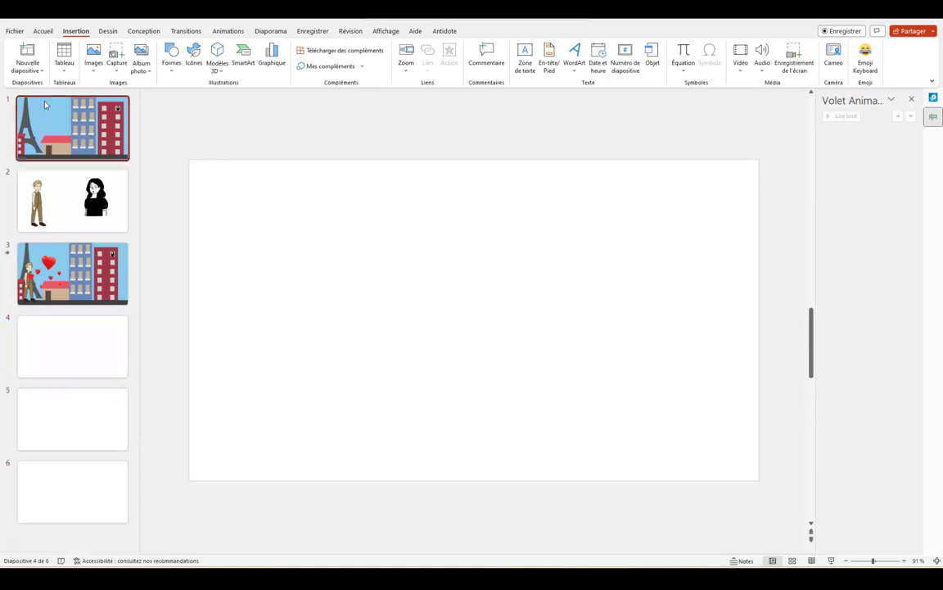
{"action": "left_click", "coordinate": [396, 190]}
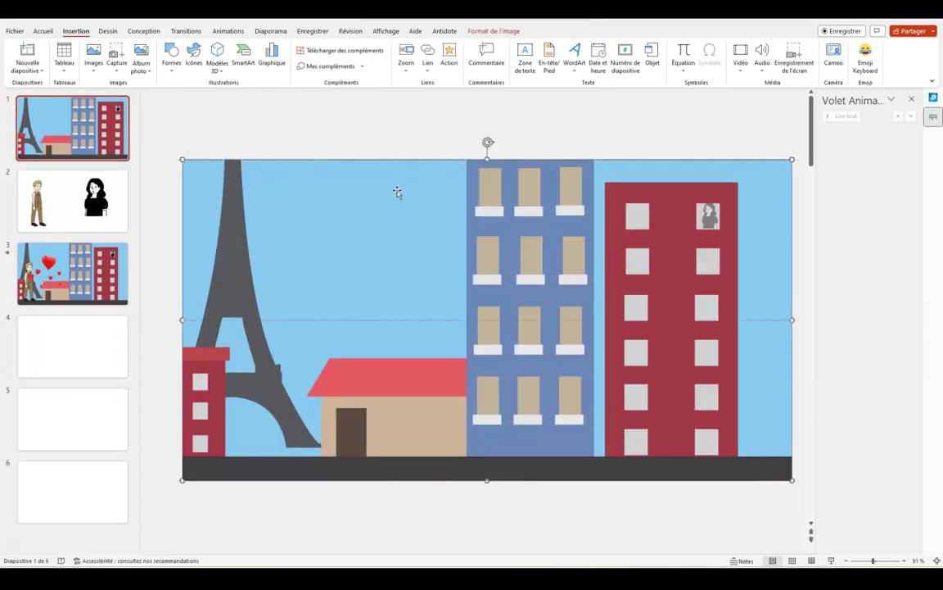
Copy slide 1's city picture and paste it onto blank slide 4
{"action": "right_click", "coordinate": [397, 190]}
{"action": "key", "text": "Escape"}
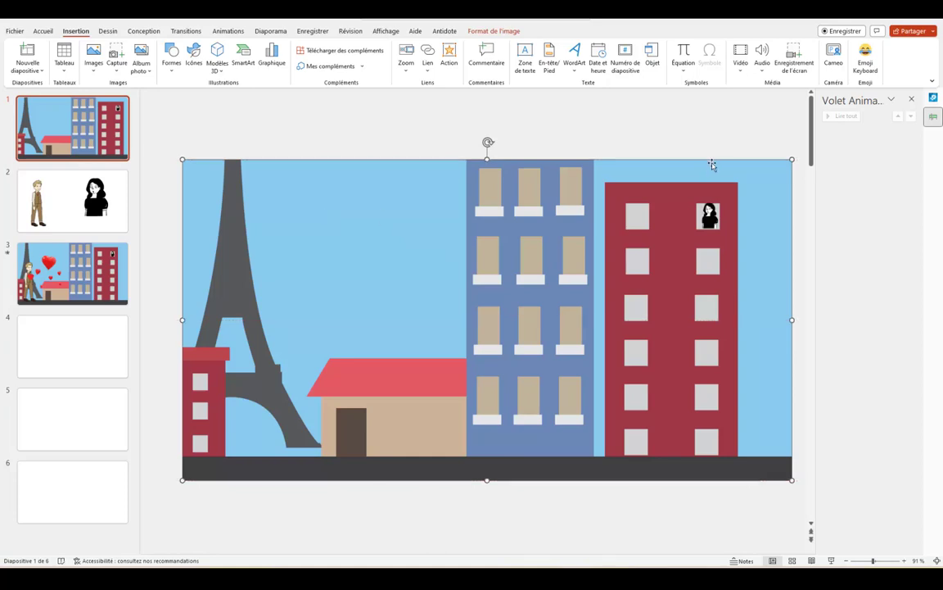
{"action": "left_click", "coordinate": [91, 347]}
{"action": "right_click", "coordinate": [357, 234]}
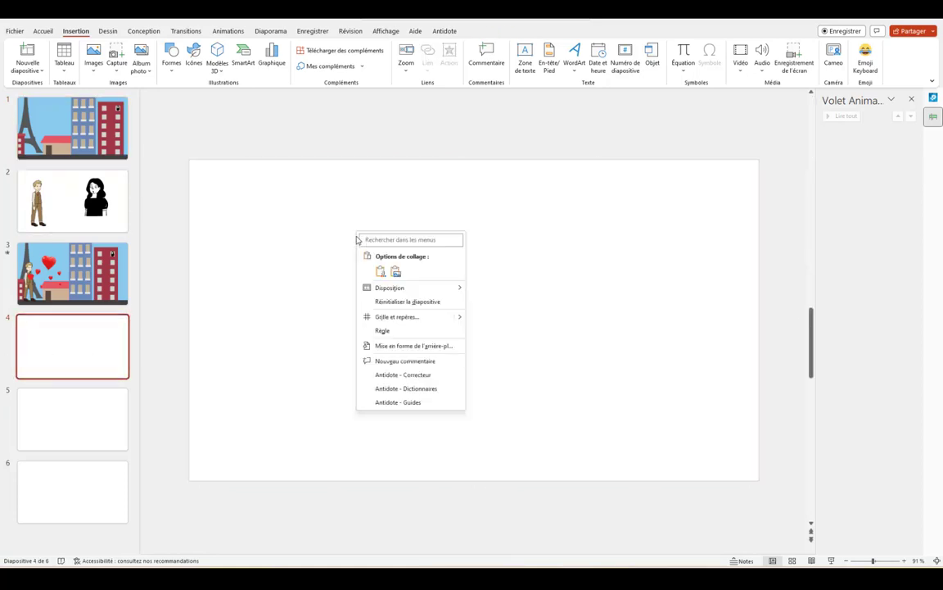
{"action": "left_click", "coordinate": [396, 273]}
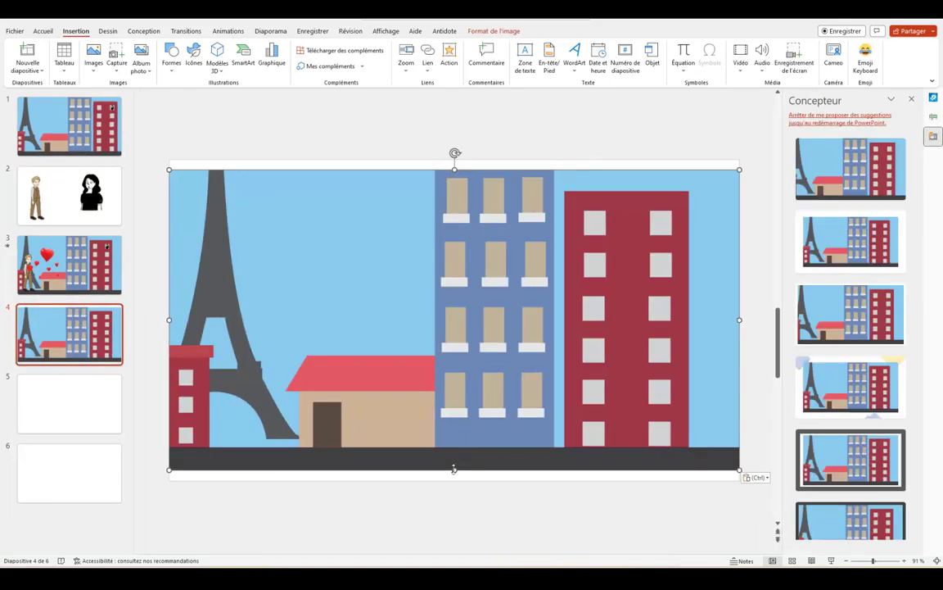
Stretch the pasted picture to the slide's top and bottom edges and close Designer
{"action": "left_click_drag", "start_coordinate": [454, 470], "coordinate": [454, 480]}
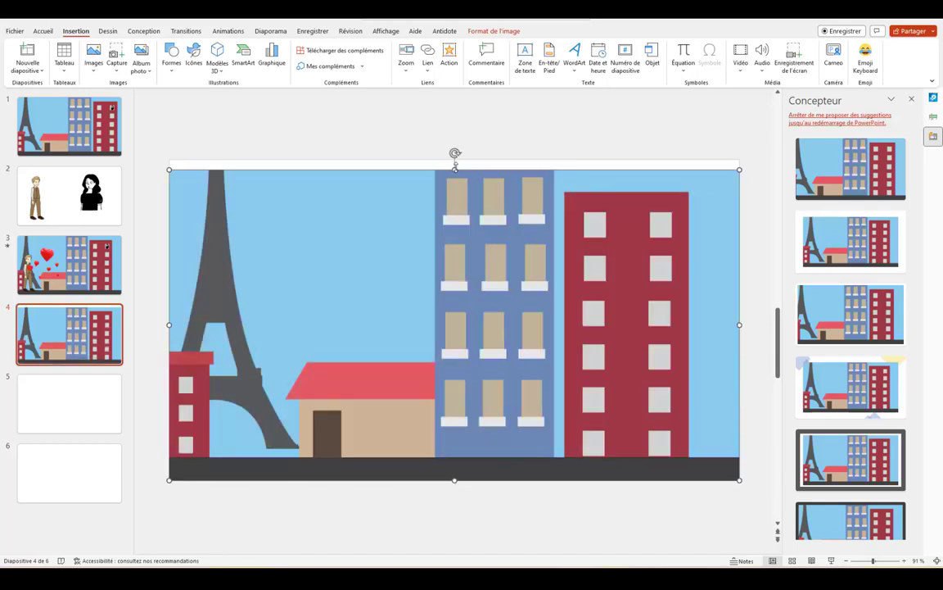
{"action": "left_click_drag", "start_coordinate": [455, 165], "coordinate": [456, 159]}
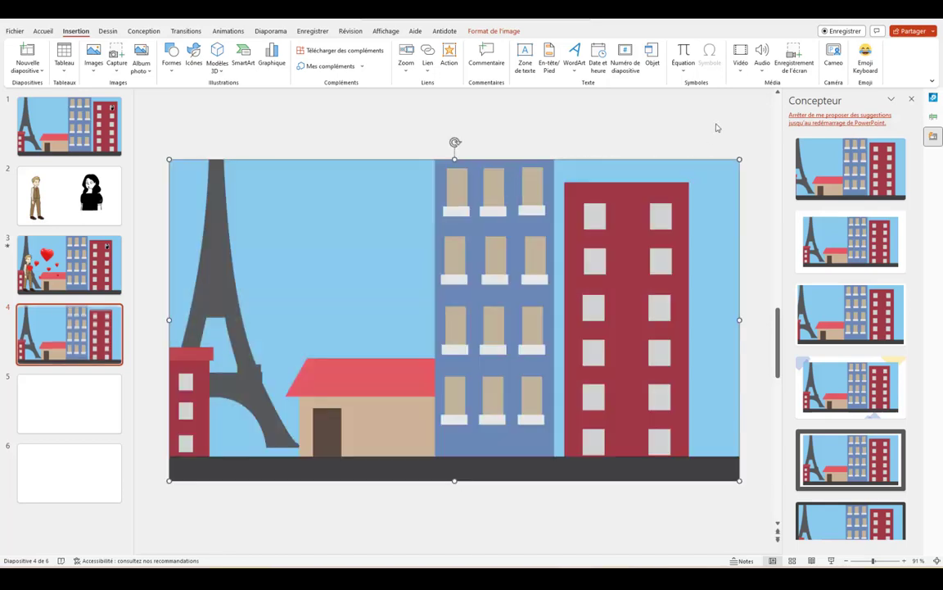
{"action": "left_click", "coordinate": [911, 99]}
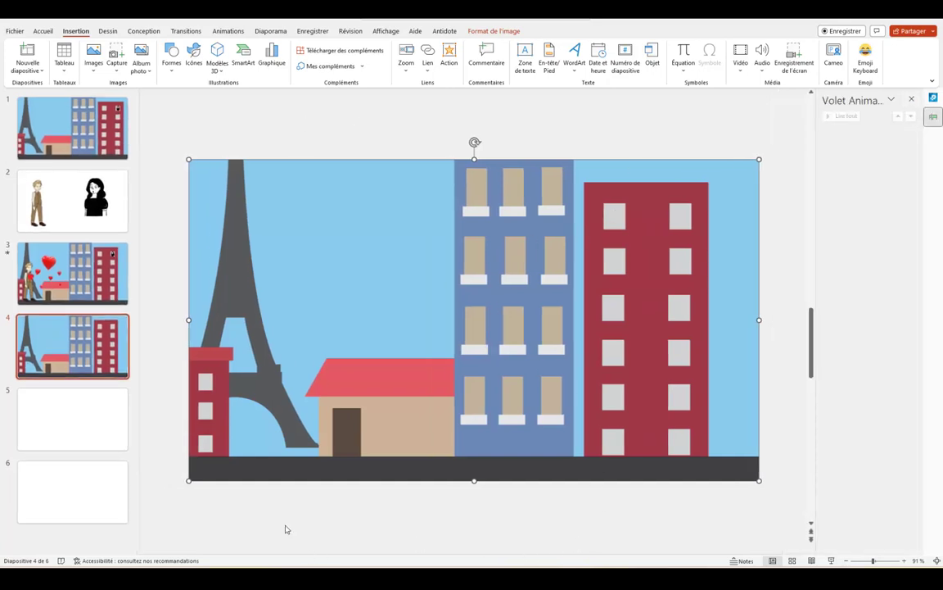
{"action": "left_click", "coordinate": [81, 421]}
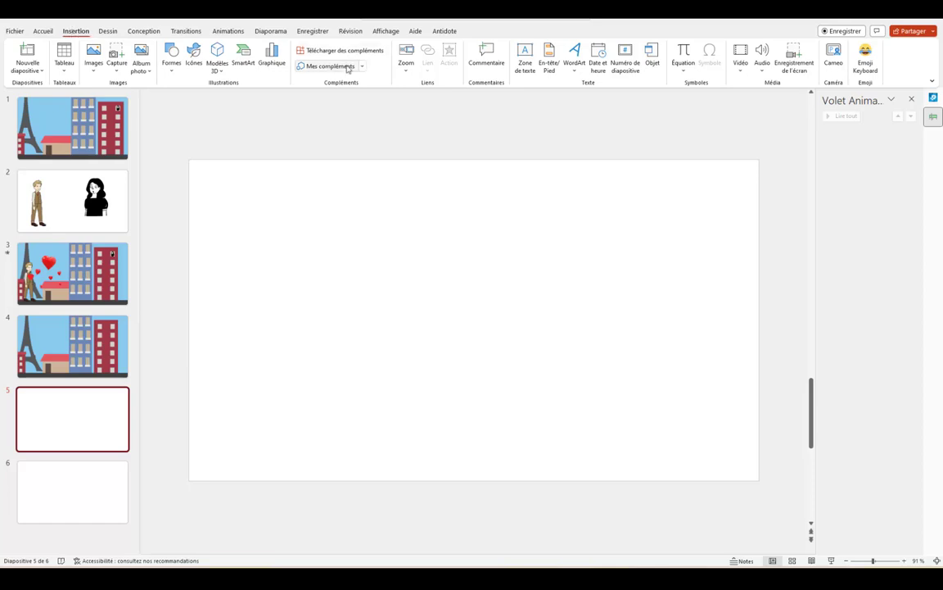
Open the Pixton Comic Characters add-in and choose the man character type
{"action": "left_click", "coordinate": [934, 98]}
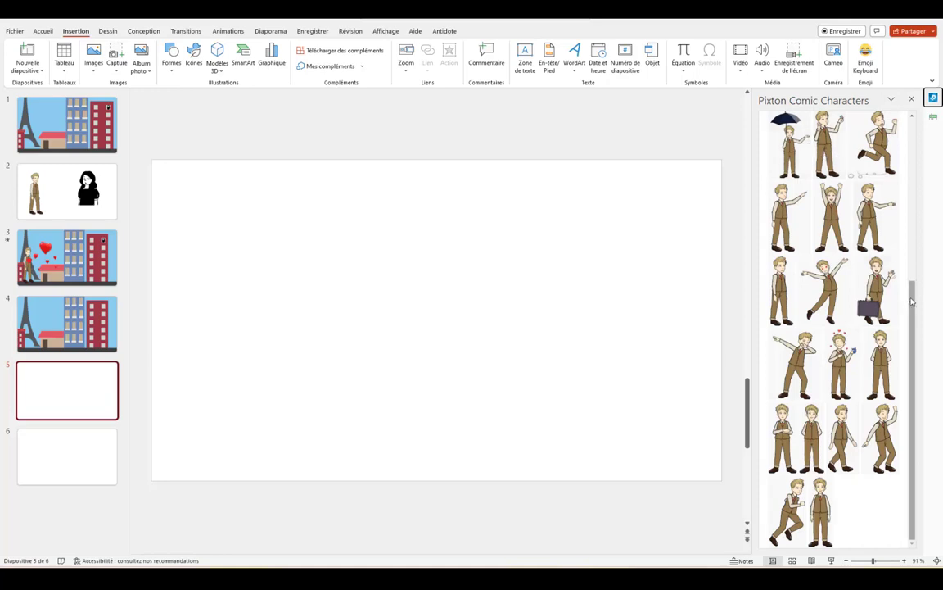
{"action": "scroll", "coordinate": [912, 302], "scroll_direction": "up", "scroll_amount": 10}
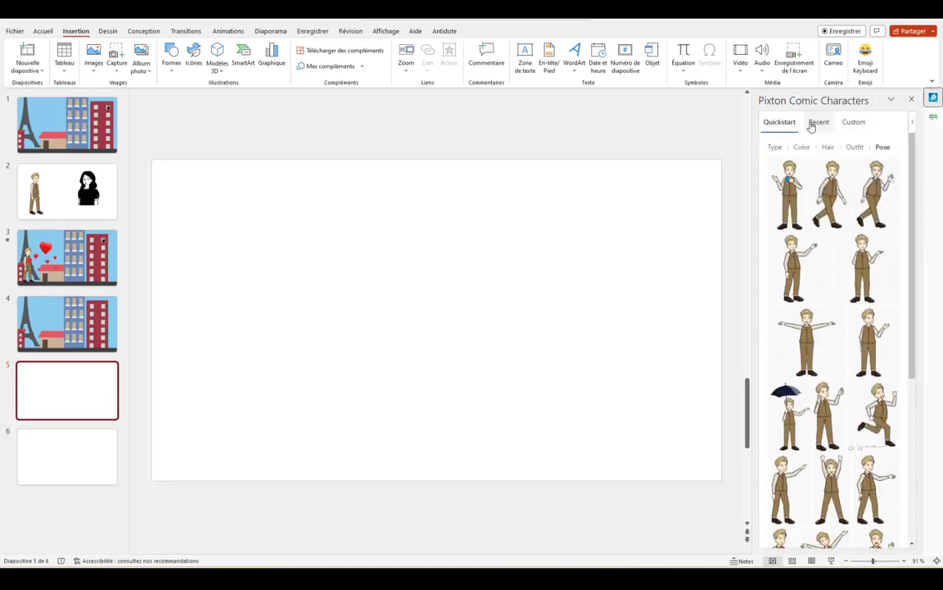
{"action": "left_click", "coordinate": [774, 148]}
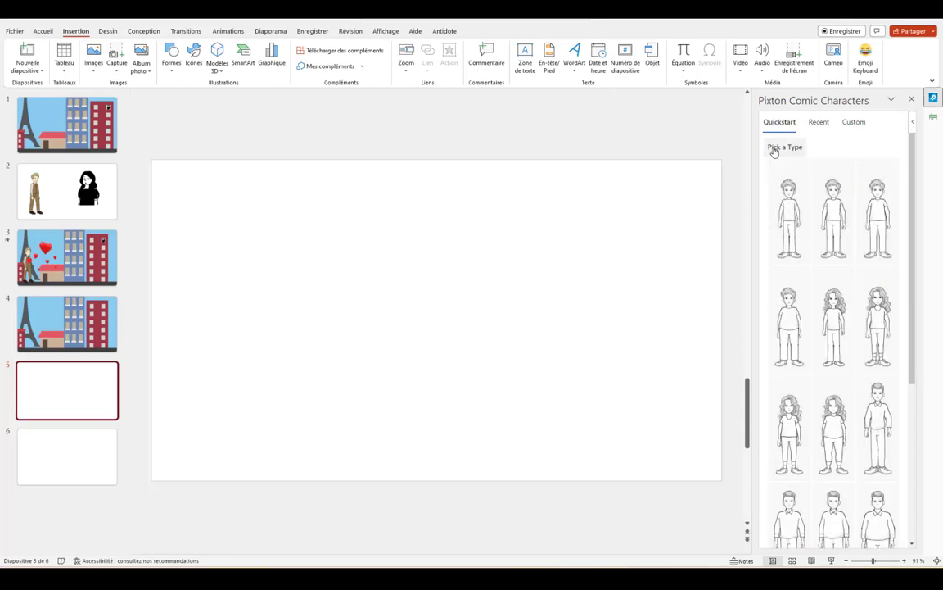
{"action": "scroll", "coordinate": [852, 491], "scroll_direction": "down", "scroll_amount": 1}
{"action": "scroll", "coordinate": [845, 507], "scroll_direction": "down", "scroll_amount": 1}
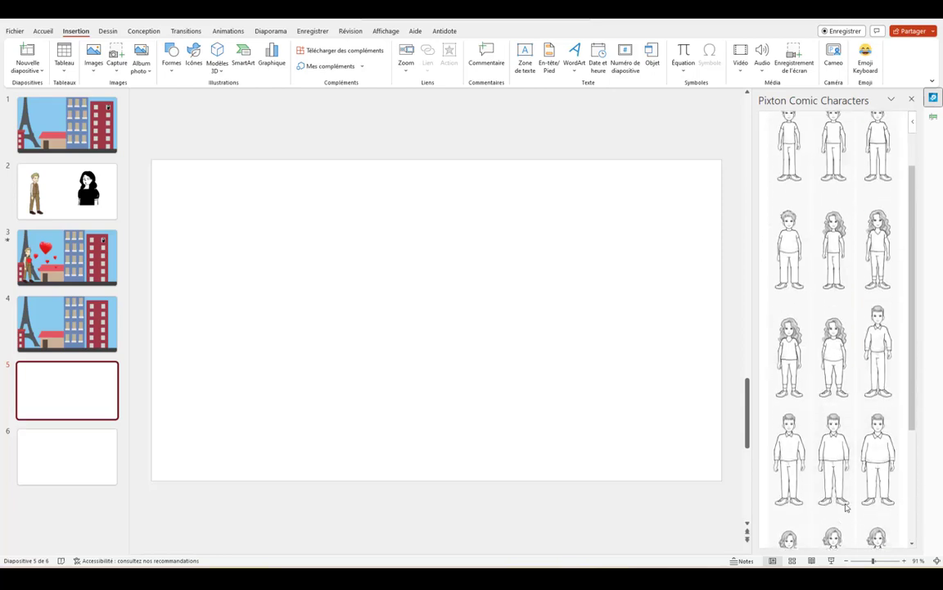
{"action": "scroll", "coordinate": [844, 503], "scroll_direction": "up", "scroll_amount": 2}
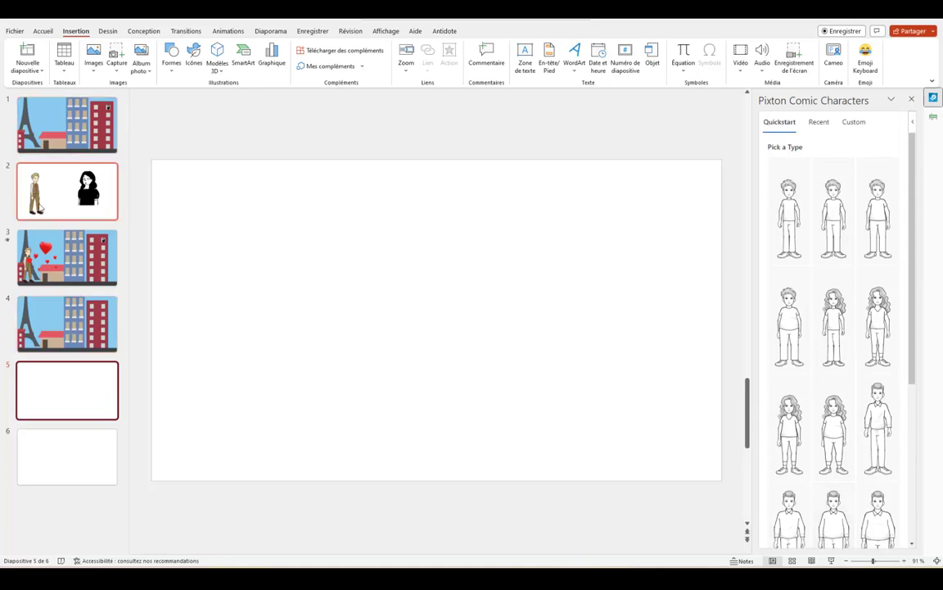
{"action": "scroll", "coordinate": [842, 280], "scroll_direction": "down", "scroll_amount": 1}
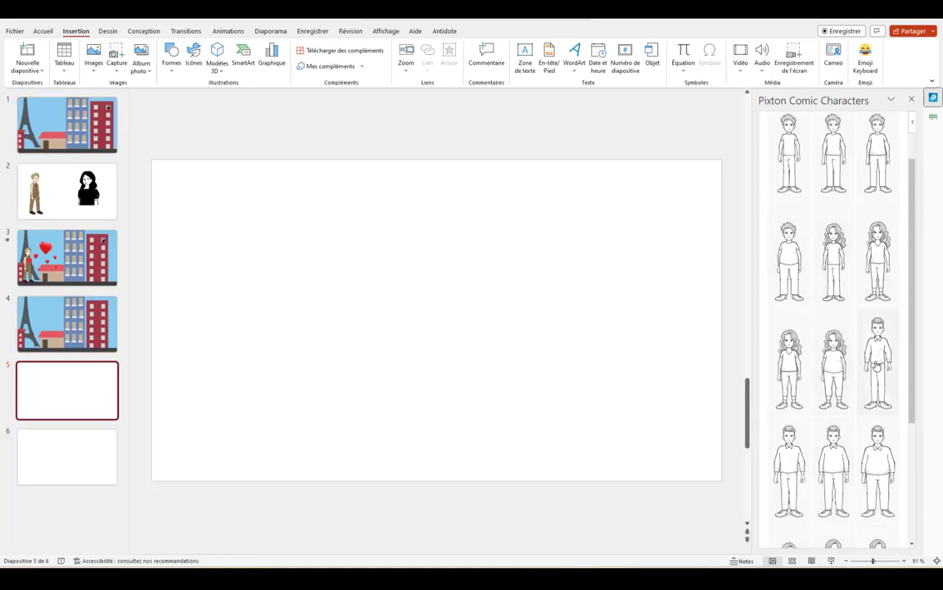
{"action": "left_click", "coordinate": [877, 366]}
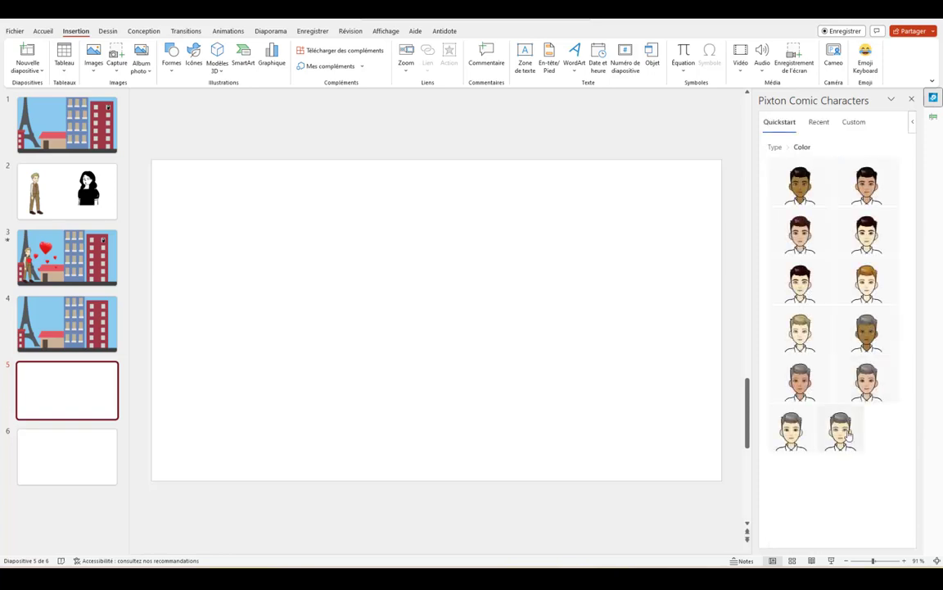
Give the man a skin colour, grey hair and a dark jacket outfit
{"action": "left_click", "coordinate": [877, 366]}
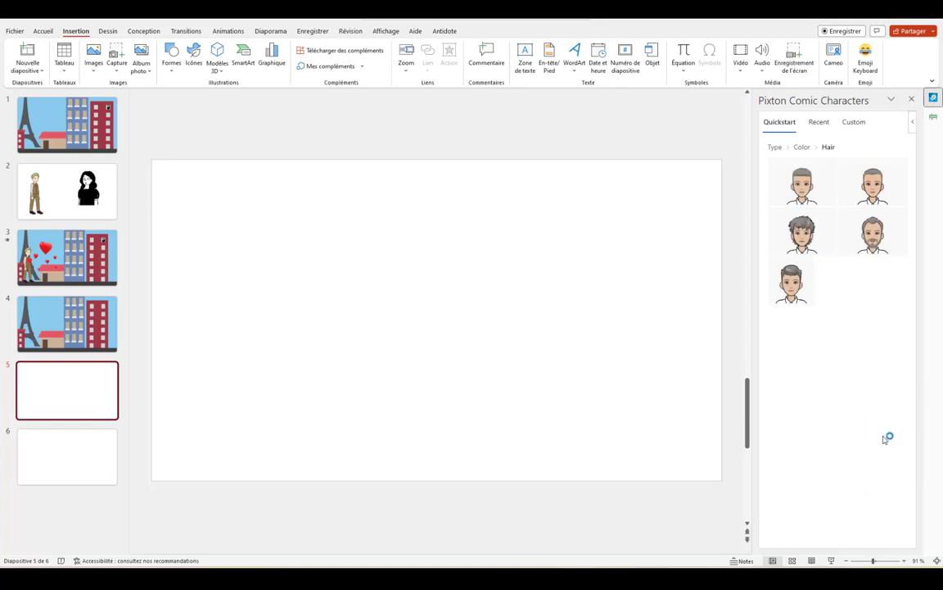
{"action": "left_click", "coordinate": [872, 242]}
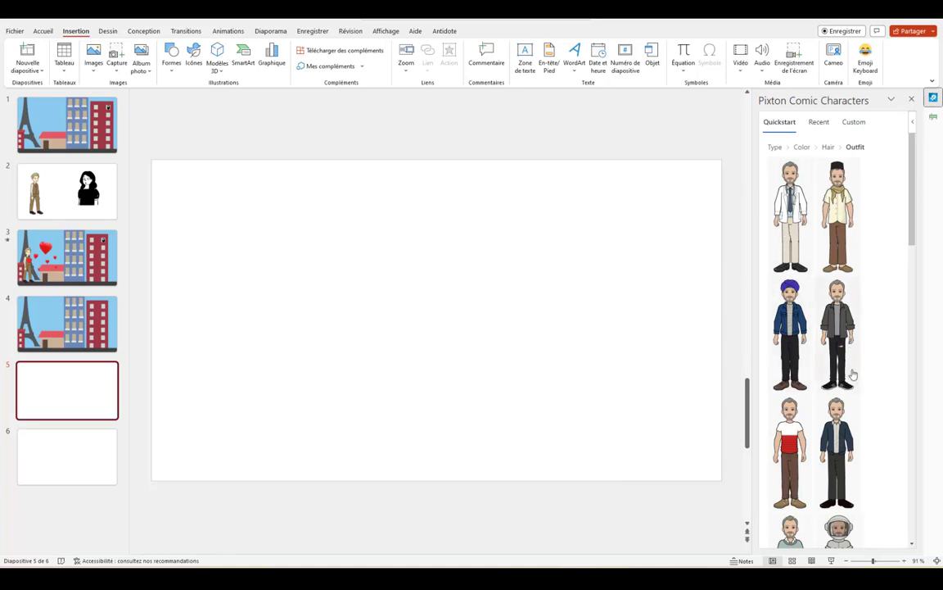
{"action": "scroll", "coordinate": [802, 401], "scroll_direction": "down", "scroll_amount": 3}
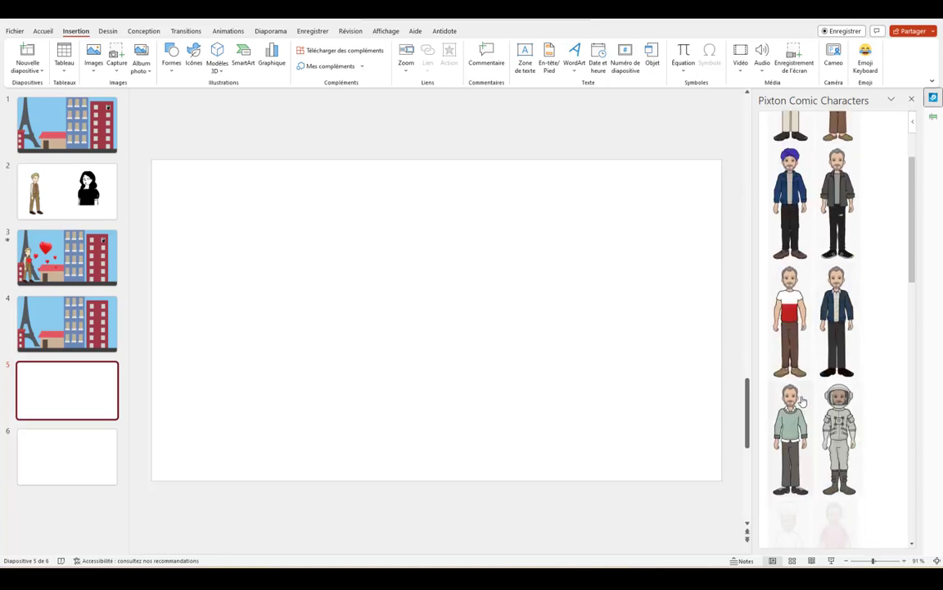
{"action": "left_click", "coordinate": [834, 336]}
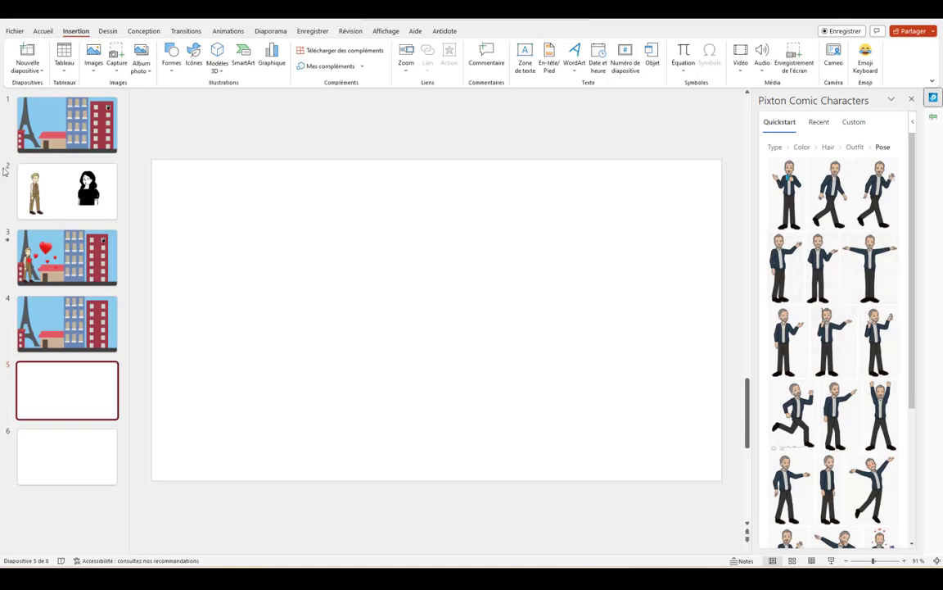
{"action": "scroll", "coordinate": [813, 368], "scroll_direction": "down", "scroll_amount": 1}
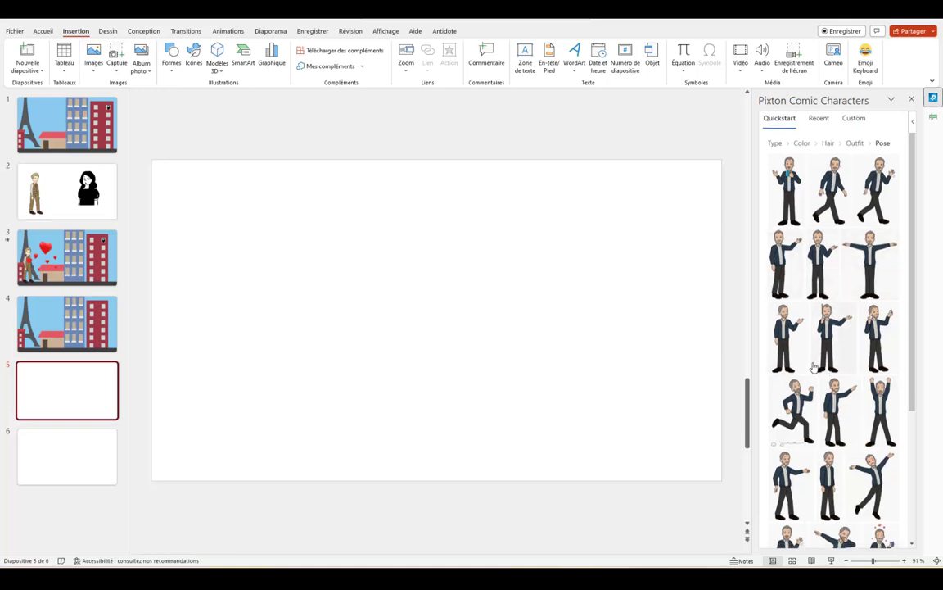
{"action": "scroll", "coordinate": [814, 368], "scroll_direction": "down", "scroll_amount": 3}
{"action": "scroll", "coordinate": [823, 312], "scroll_direction": "down", "scroll_amount": 2}
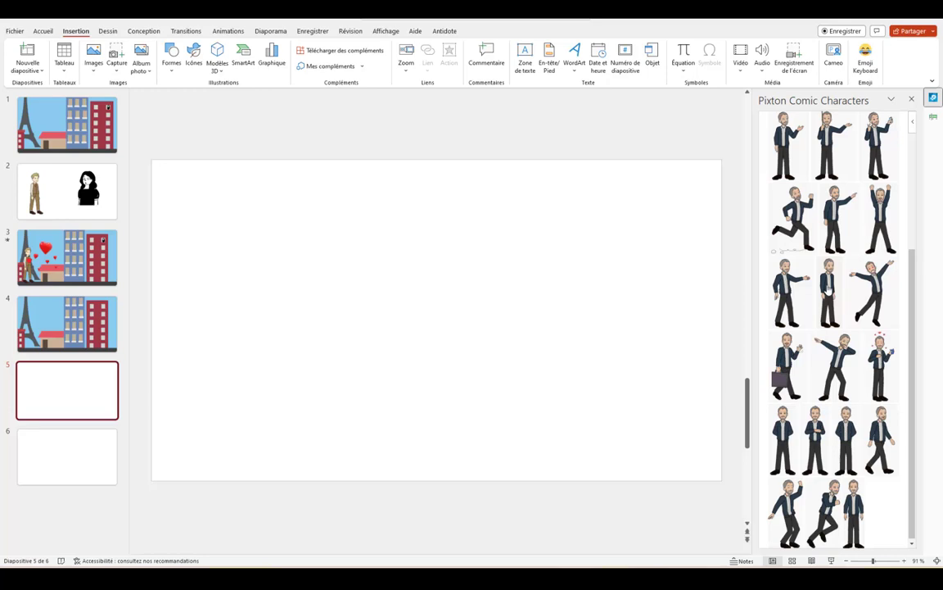
{"action": "left_click", "coordinate": [70, 324]}
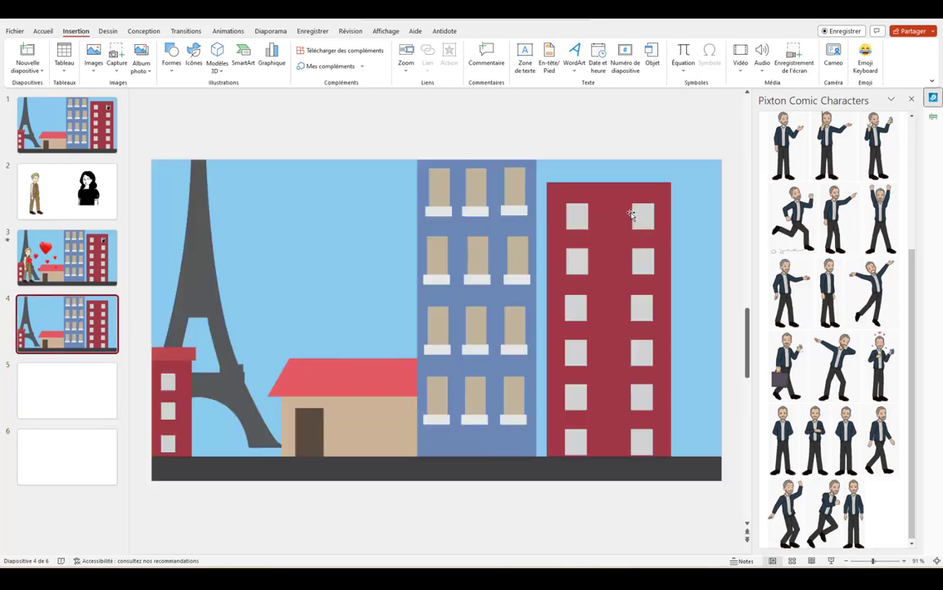
Place the standing suited man on slide 5, shrink him and move him to the lower left
{"action": "left_click", "coordinate": [67, 393]}
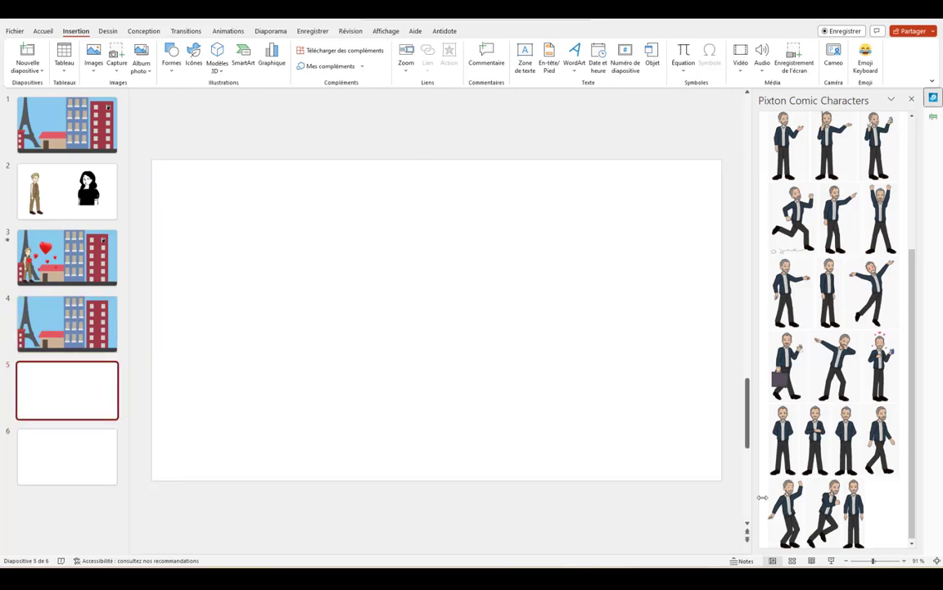
{"action": "left_click", "coordinate": [832, 285]}
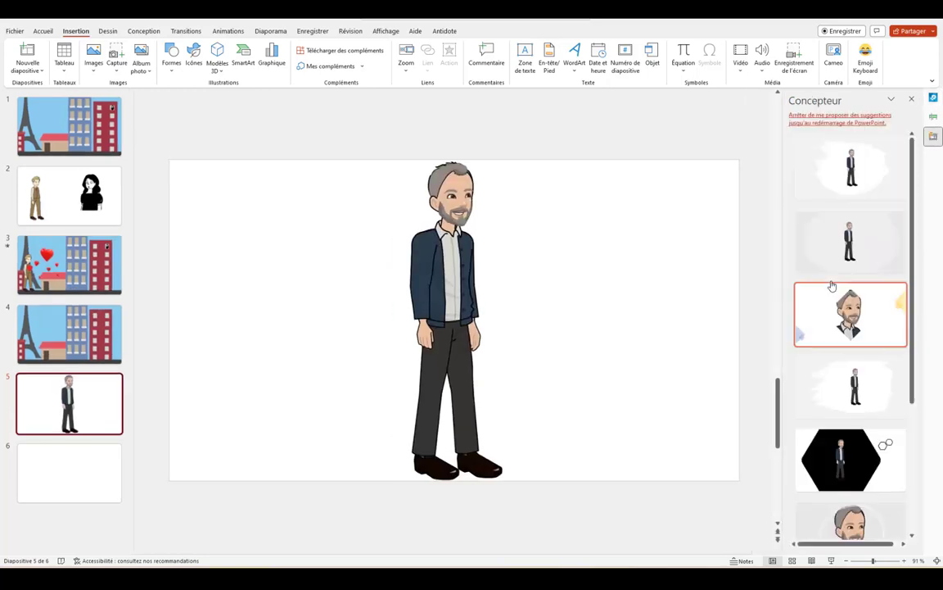
{"action": "left_click", "coordinate": [464, 199]}
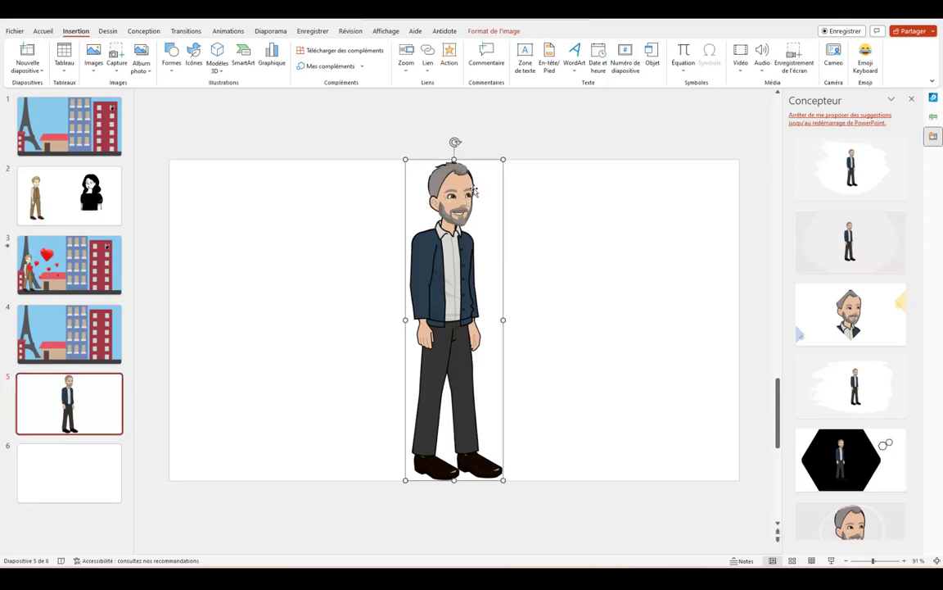
{"action": "left_click_drag", "start_coordinate": [493, 169], "coordinate": [451, 272]}
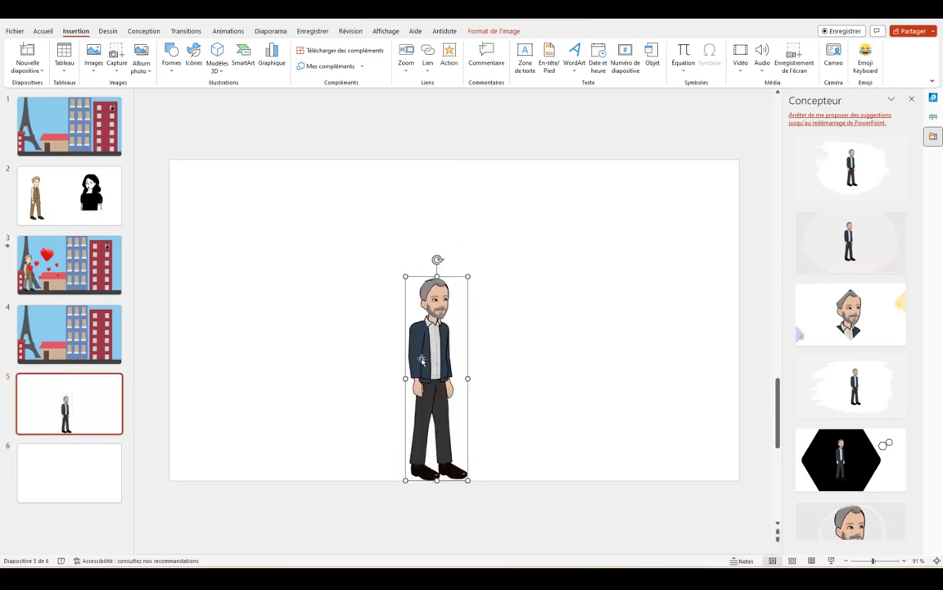
{"action": "left_click_drag", "start_coordinate": [437, 368], "coordinate": [238, 353]}
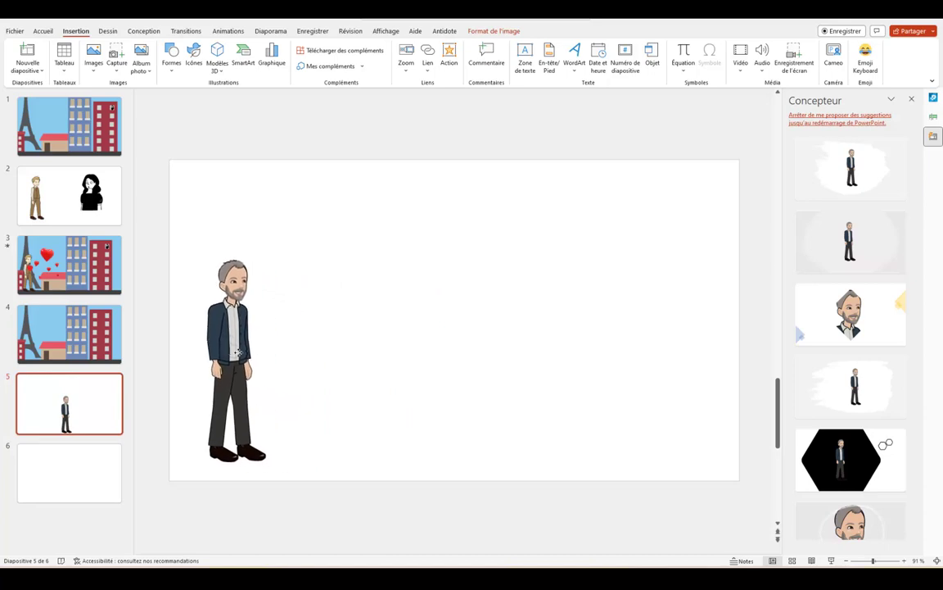
{"action": "left_click", "coordinate": [324, 336]}
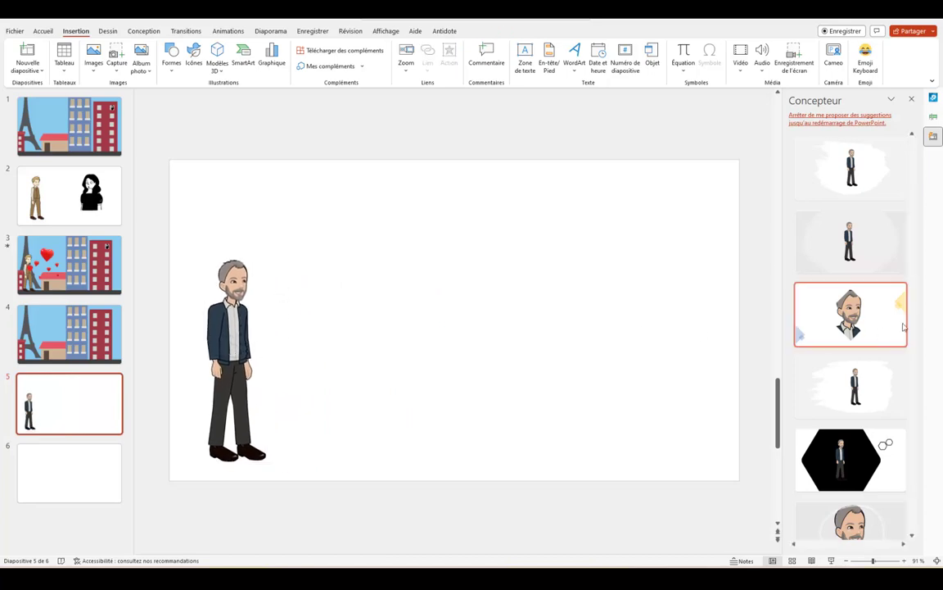
{"action": "left_click", "coordinate": [912, 99]}
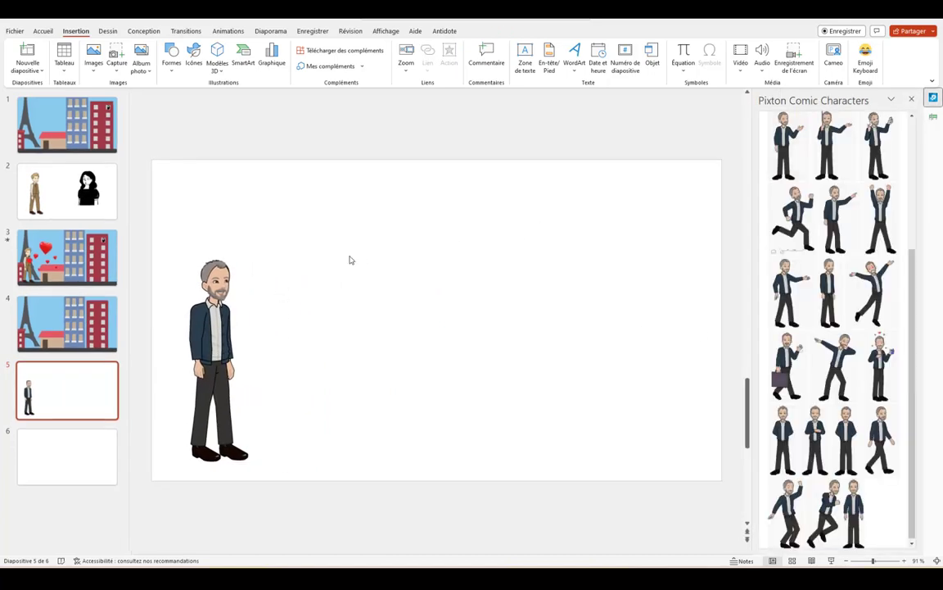
{"action": "left_click", "coordinate": [198, 330]}
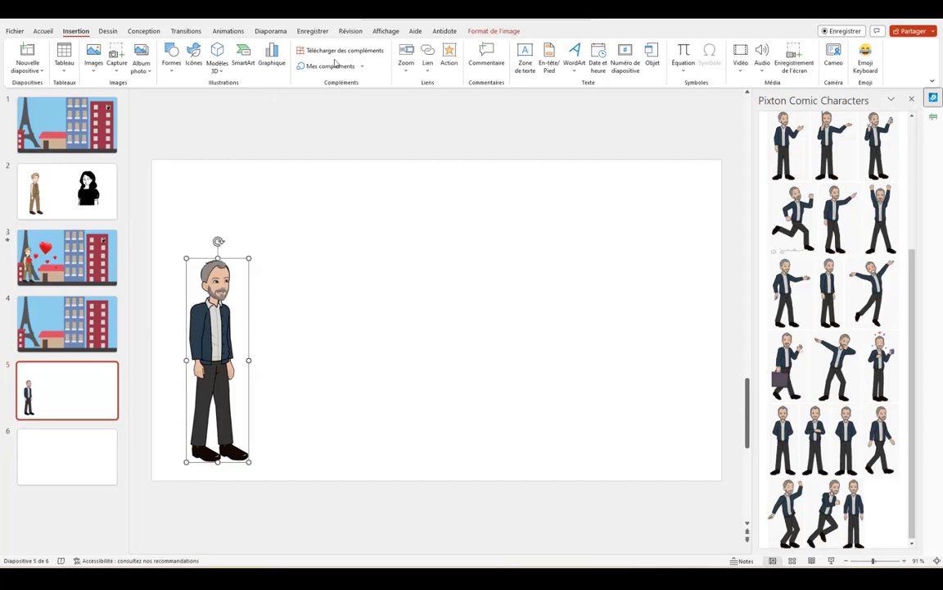
Give the character (Image 1) an Apparaître entrance starting on click
{"action": "left_click", "coordinate": [227, 31]}
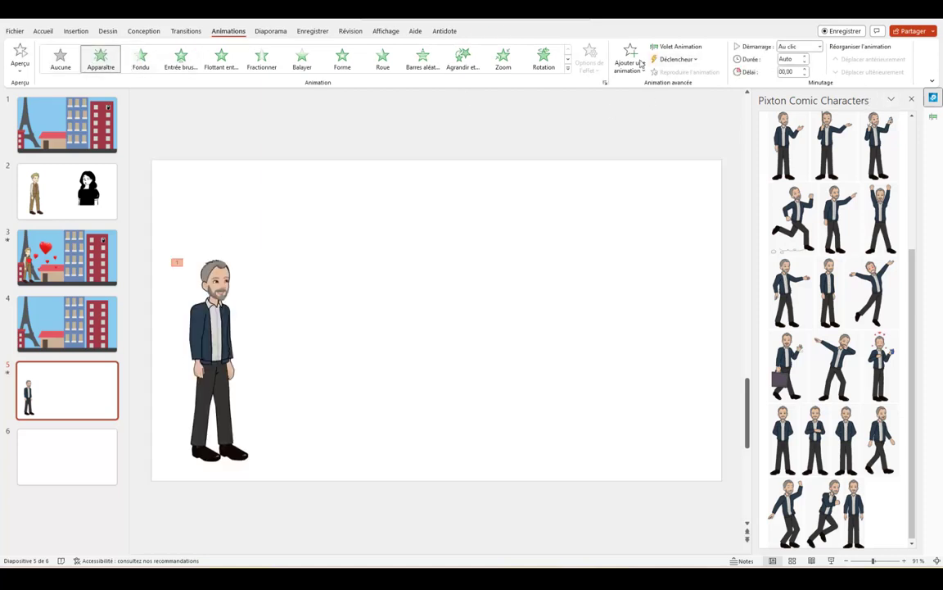
{"action": "left_click", "coordinate": [679, 46]}
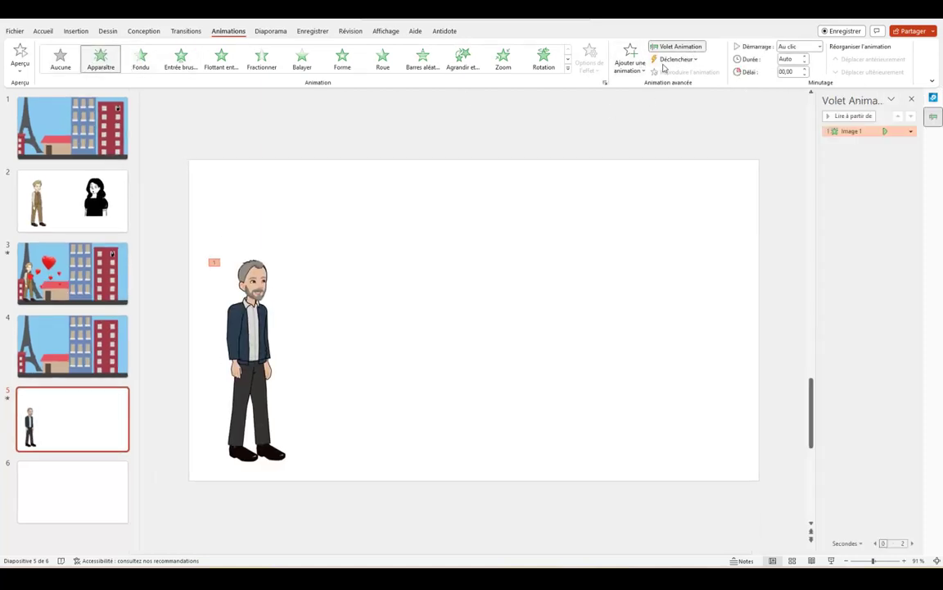
{"action": "left_click", "coordinate": [911, 131]}
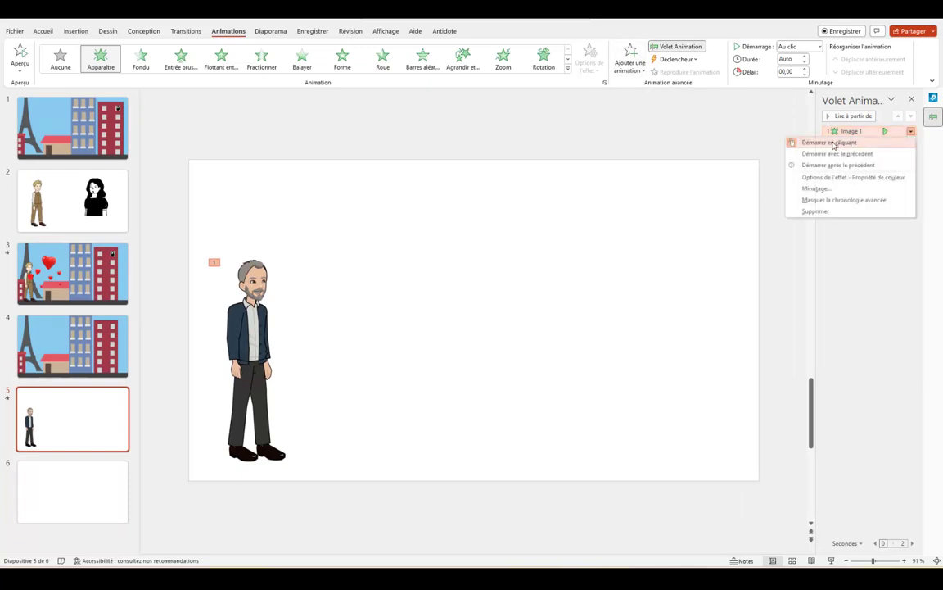
{"action": "left_click", "coordinate": [833, 144]}
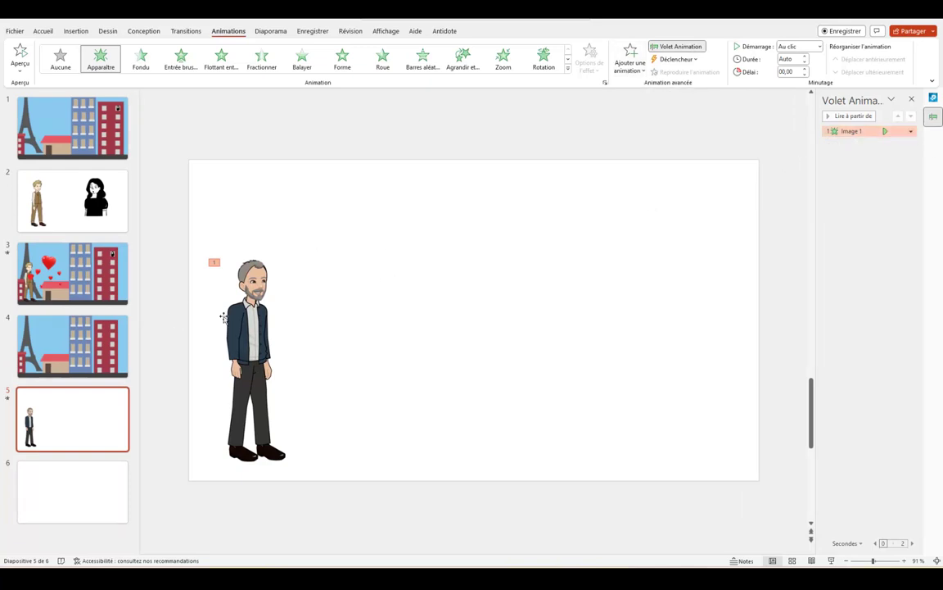
{"action": "left_click", "coordinate": [254, 348]}
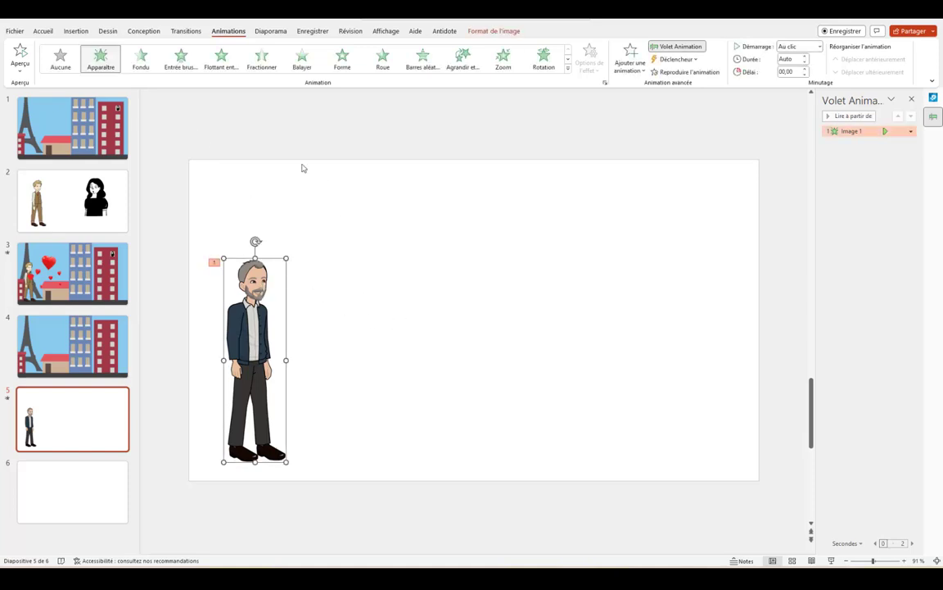
Search the stock icons for 'coeur' and insert the solid black heart
{"action": "left_click", "coordinate": [77, 31]}
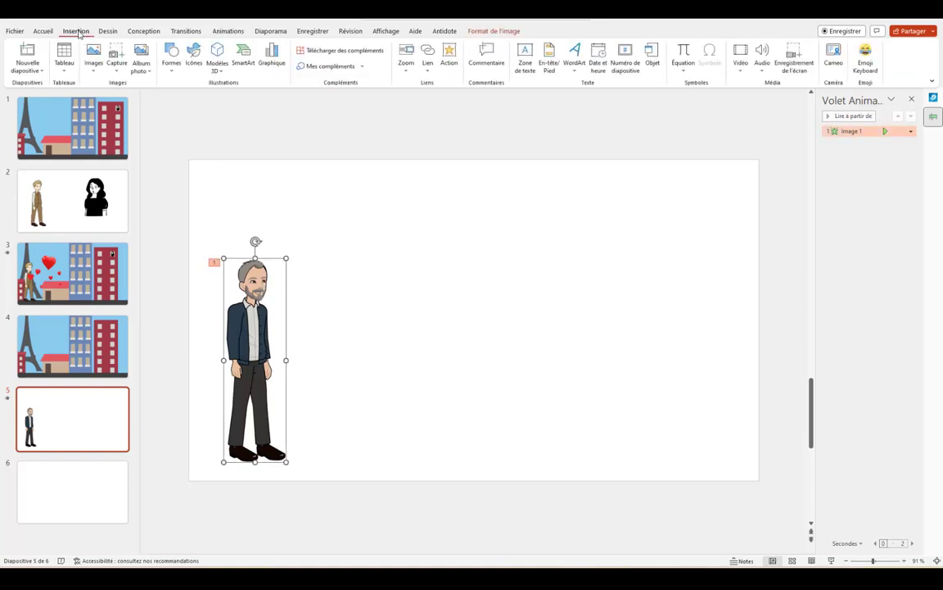
{"action": "left_click", "coordinate": [94, 72]}
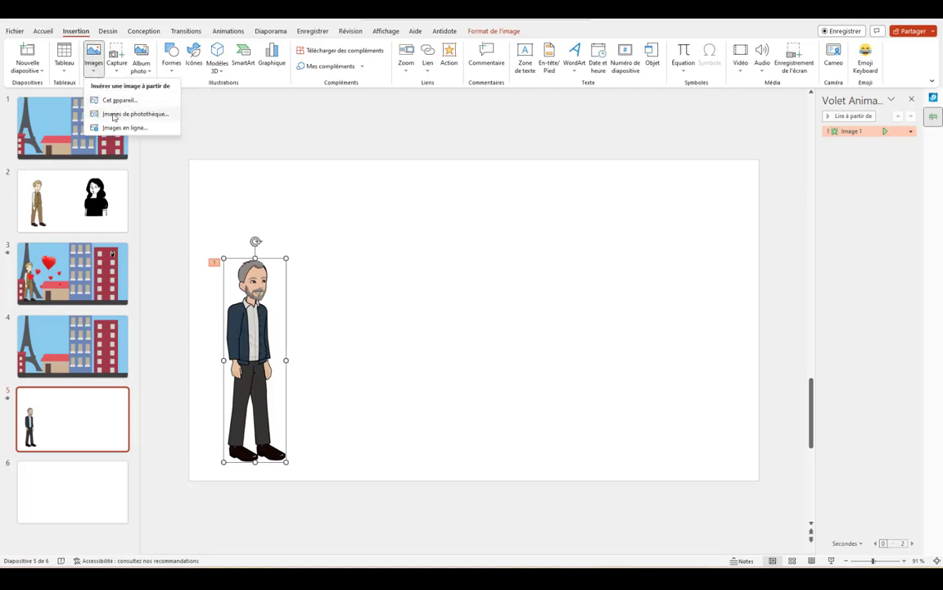
{"action": "left_click", "coordinate": [123, 113]}
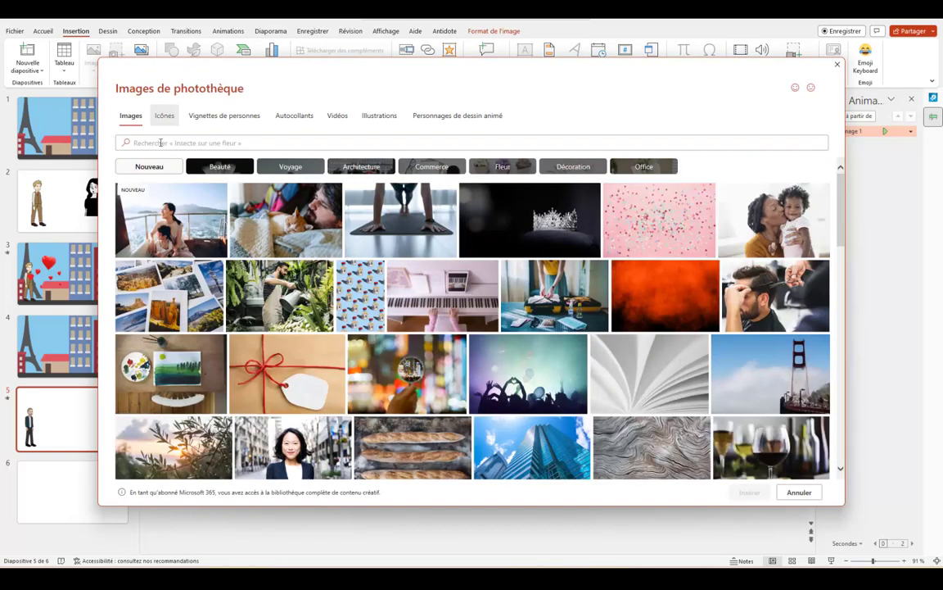
{"action": "left_click", "coordinate": [164, 116]}
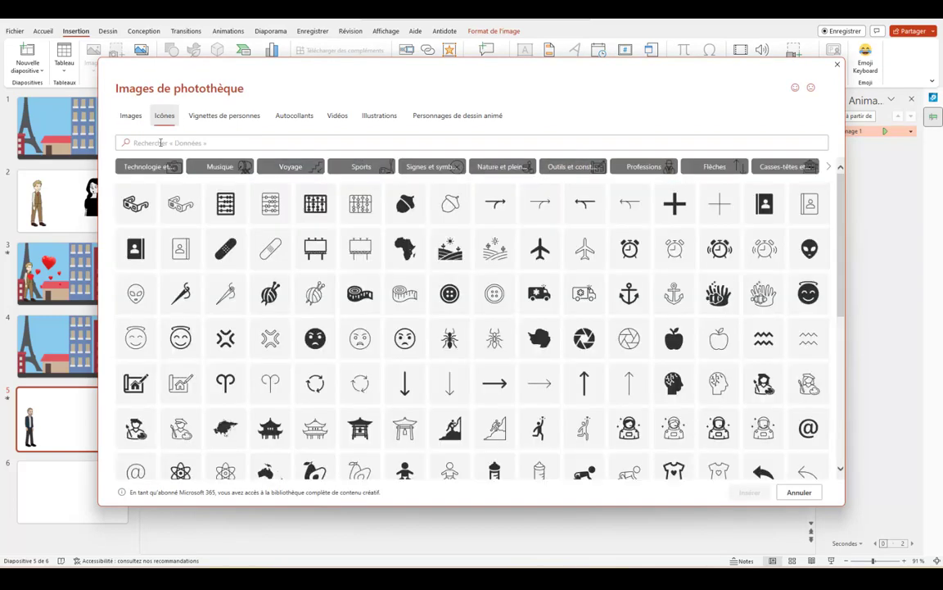
{"action": "left_click", "coordinate": [160, 143]}
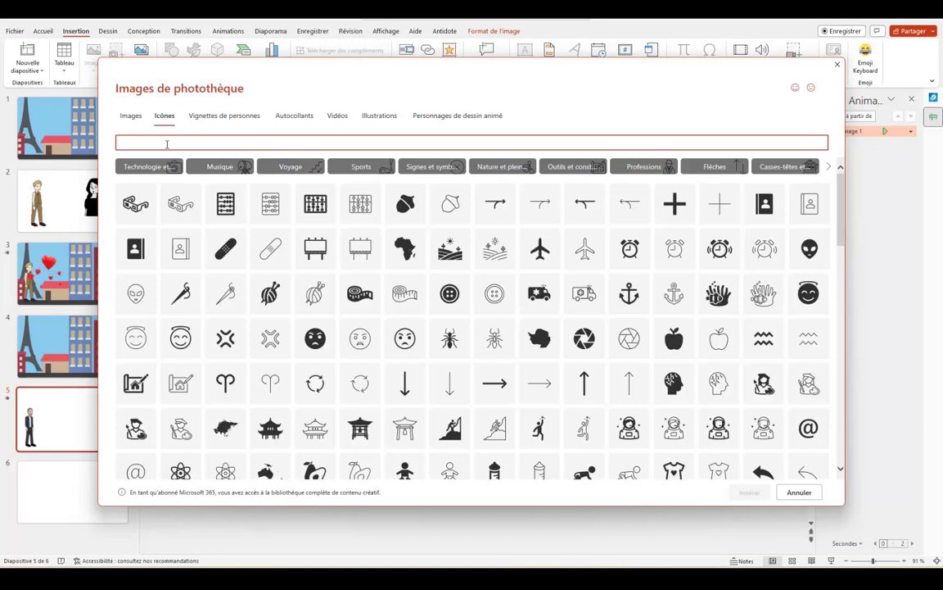
{"action": "type", "text": "coeur"}
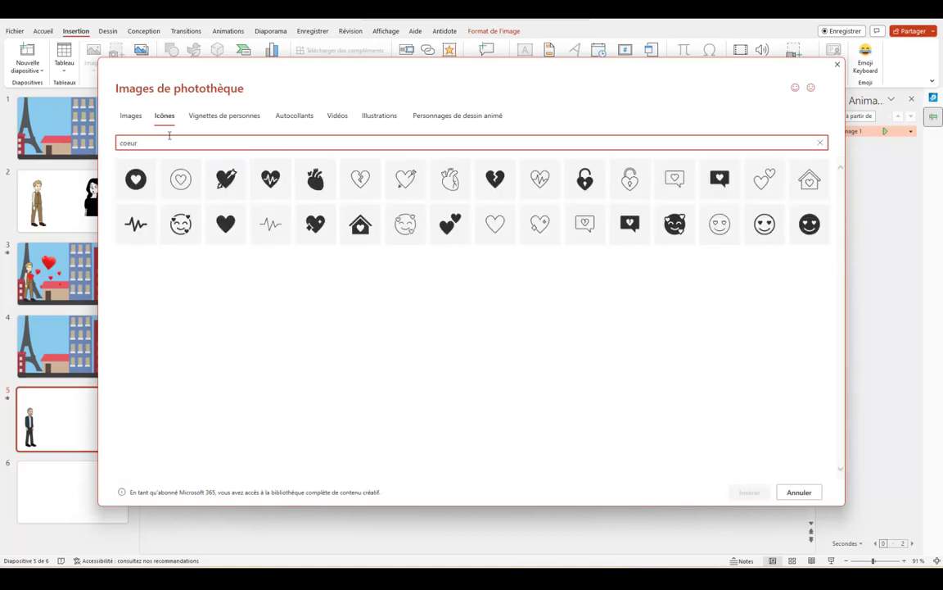
{"action": "left_click", "coordinate": [229, 224]}
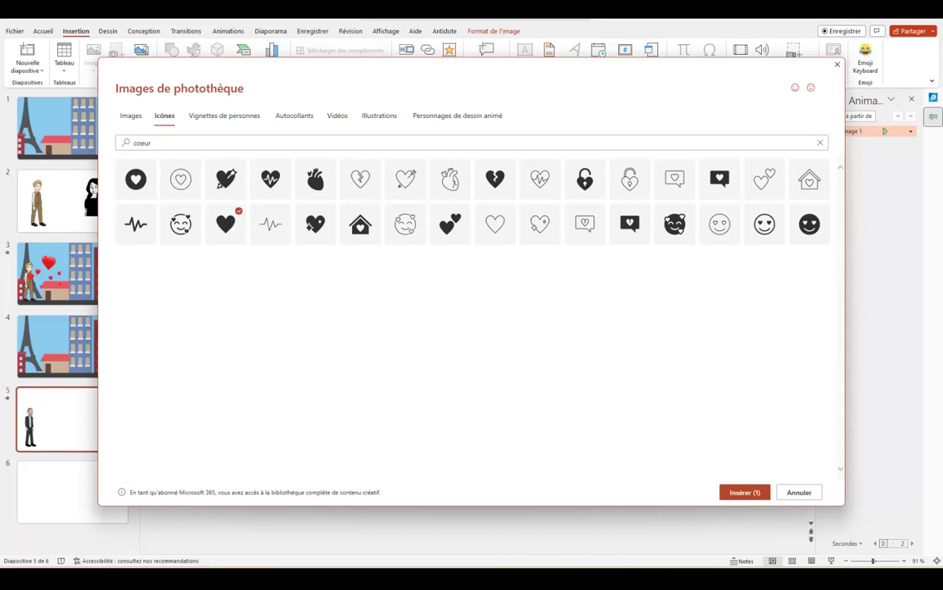
{"action": "left_click", "coordinate": [754, 493]}
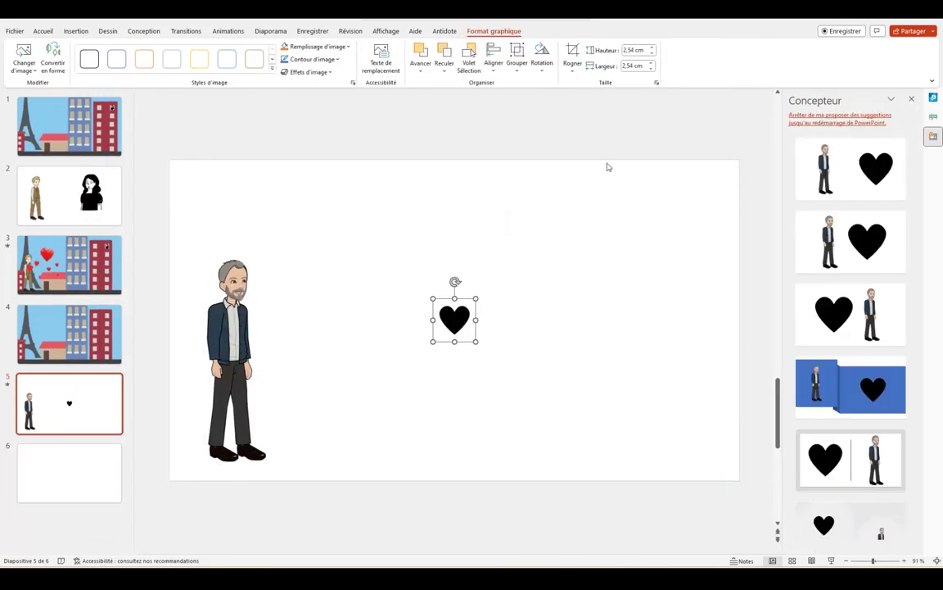
Recolour the heart orange, shrink it to 1.8 cm and place it on the man's chest
{"action": "right_click", "coordinate": [455, 311]}
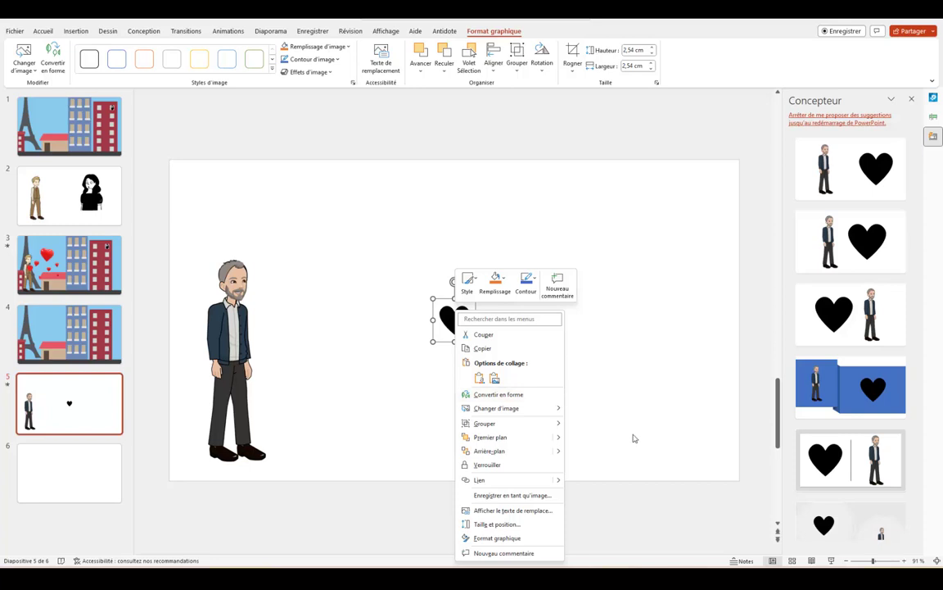
{"action": "left_click", "coordinate": [497, 538]}
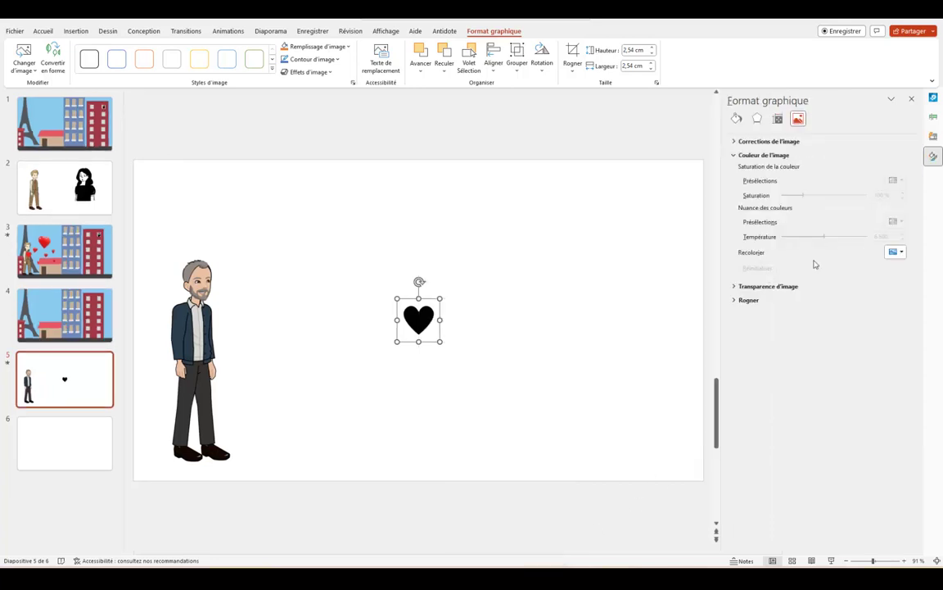
{"action": "left_click", "coordinate": [902, 253]}
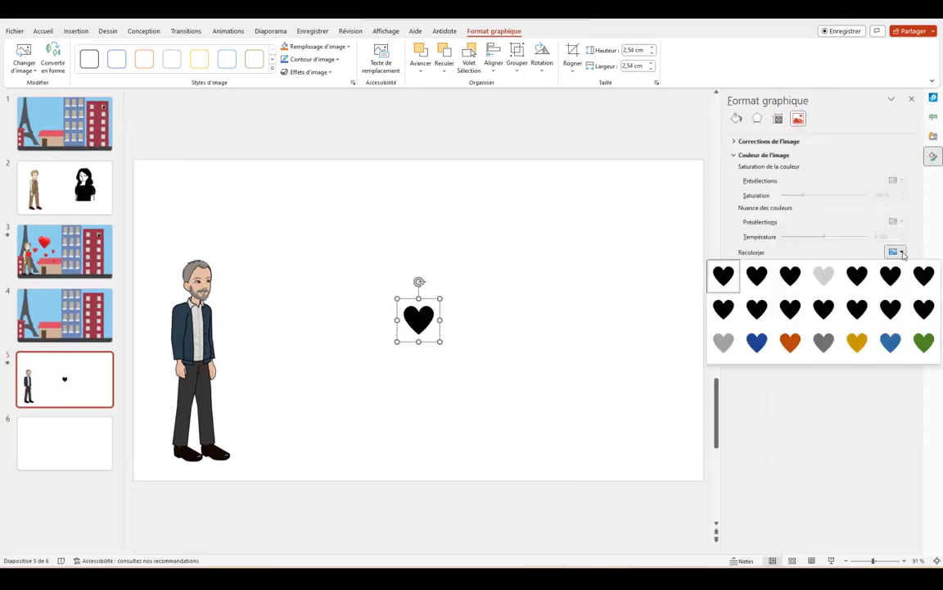
{"action": "left_click", "coordinate": [791, 342]}
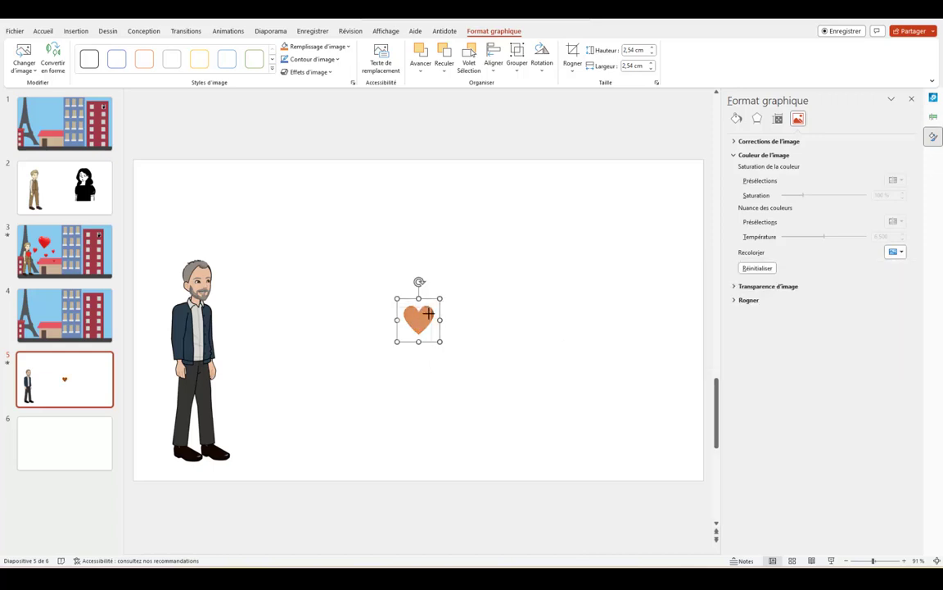
{"action": "mouse_move", "coordinate": [439, 298]}
{"action": "left_mouse_down"}
{"action": "mouse_move", "coordinate": [427, 311]}
{"action": "mouse_move", "coordinate": [291, 334]}
{"action": "mouse_move", "coordinate": [199, 326]}
{"action": "left_mouse_up"}
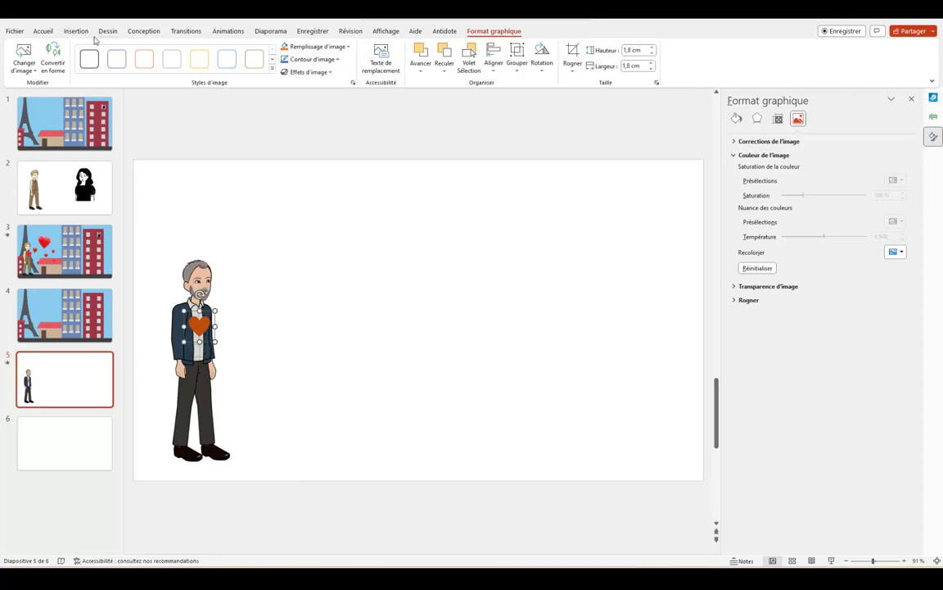
Give the heart an Apparaître entrance that starts after the previous animation
{"action": "left_click", "coordinate": [229, 33]}
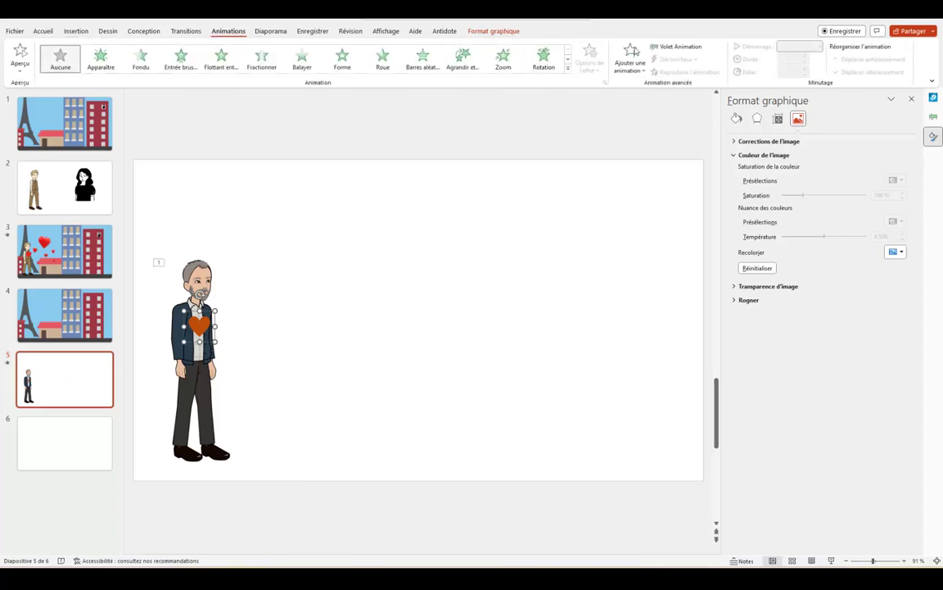
{"action": "left_click", "coordinate": [688, 48]}
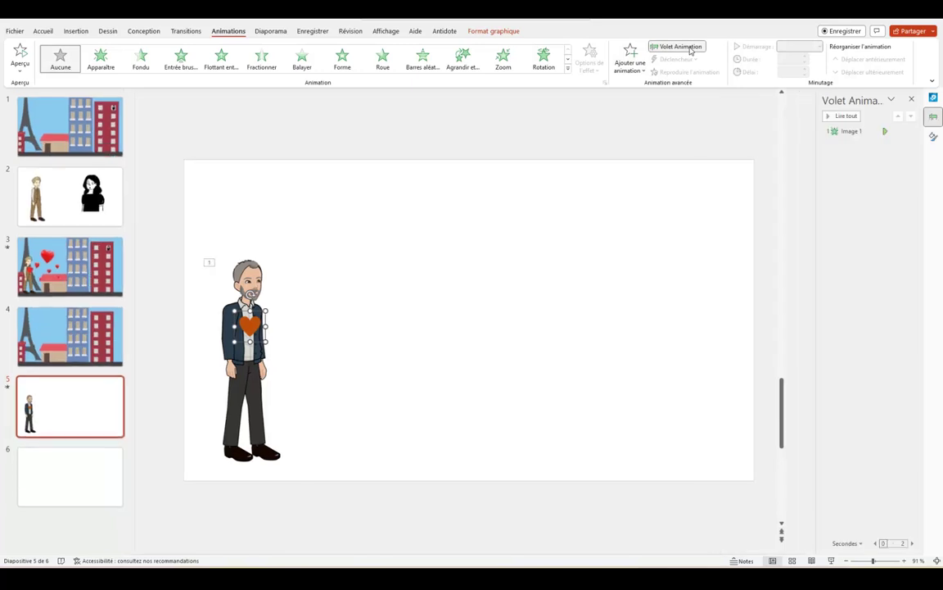
{"action": "left_click", "coordinate": [628, 62]}
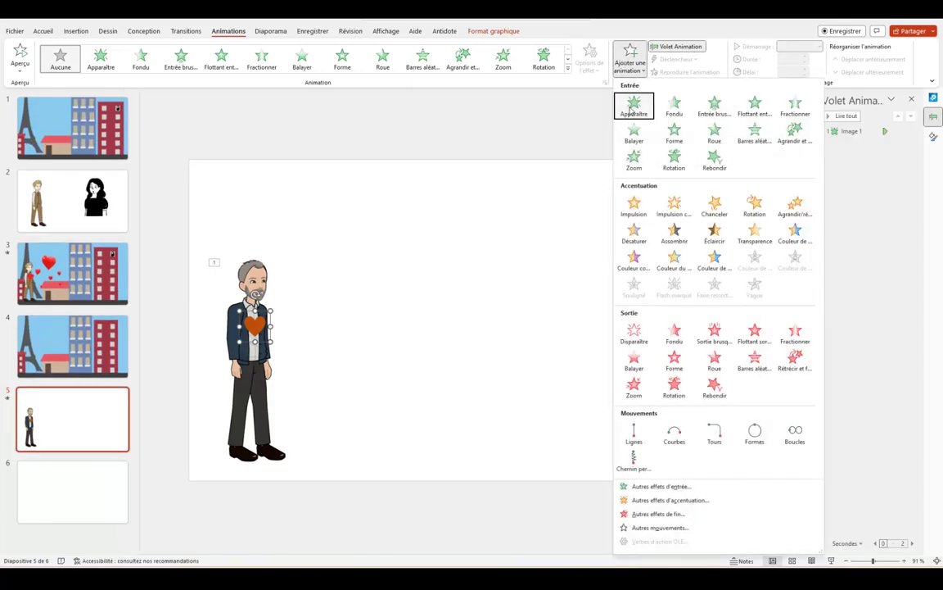
{"action": "left_click", "coordinate": [632, 105]}
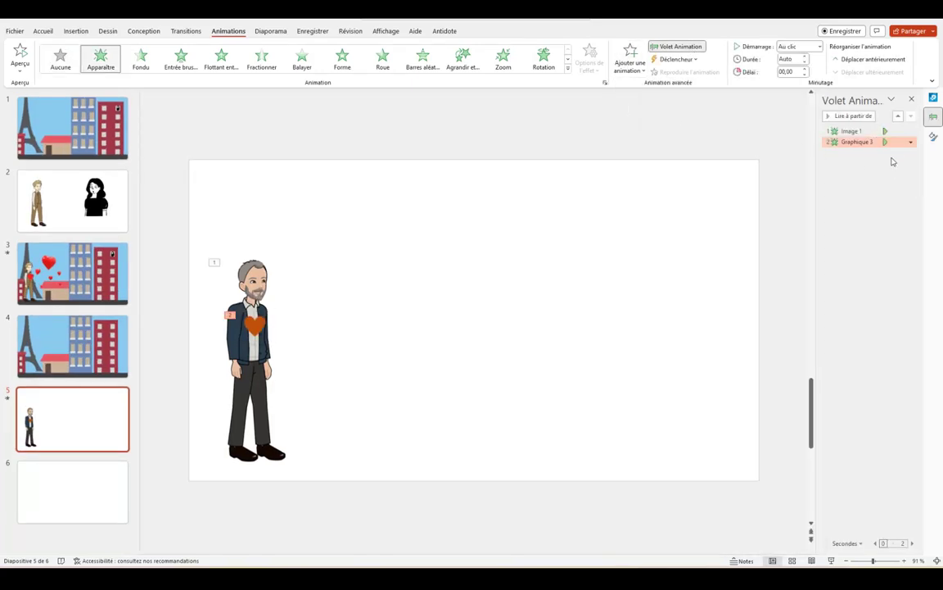
{"action": "left_click", "coordinate": [910, 142]}
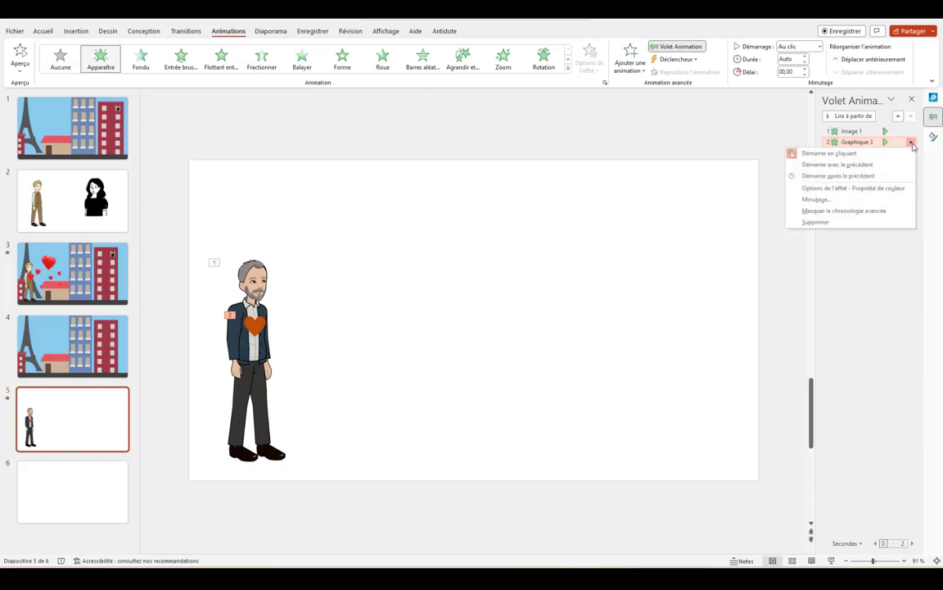
{"action": "left_click", "coordinate": [855, 176]}
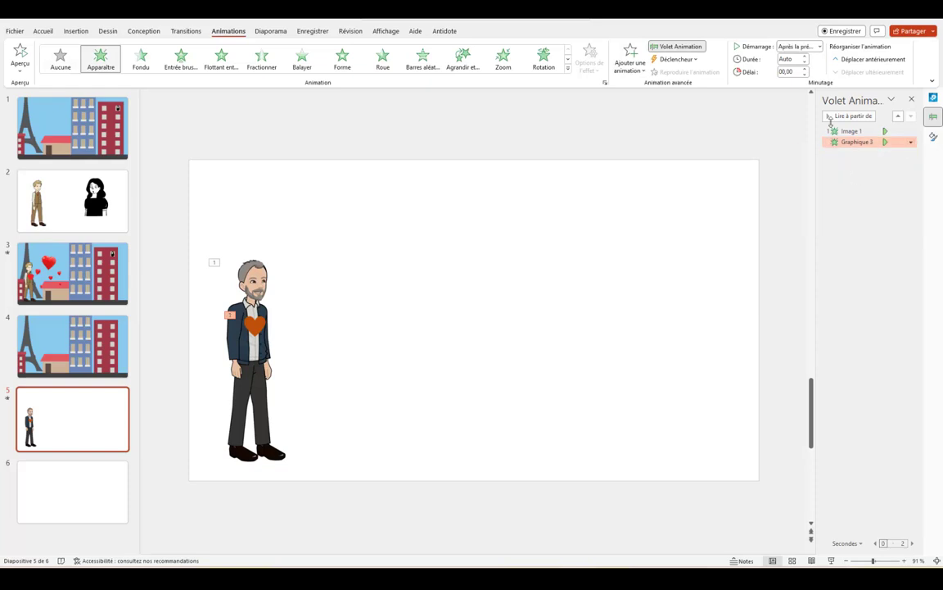
Add an Impulsion pulse to the heart, also starting after the previous animation
{"action": "left_click", "coordinate": [630, 62]}
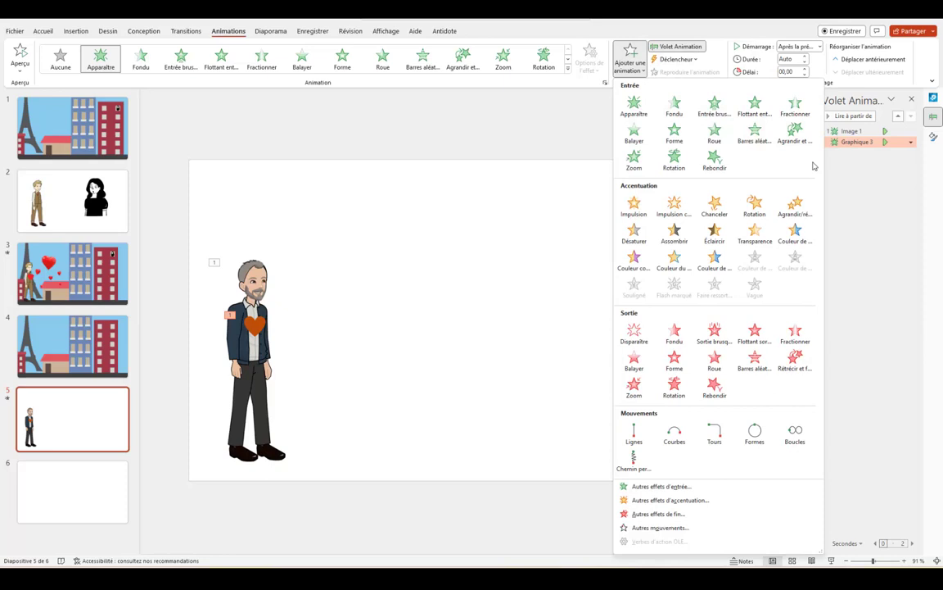
{"action": "left_click", "coordinate": [634, 207]}
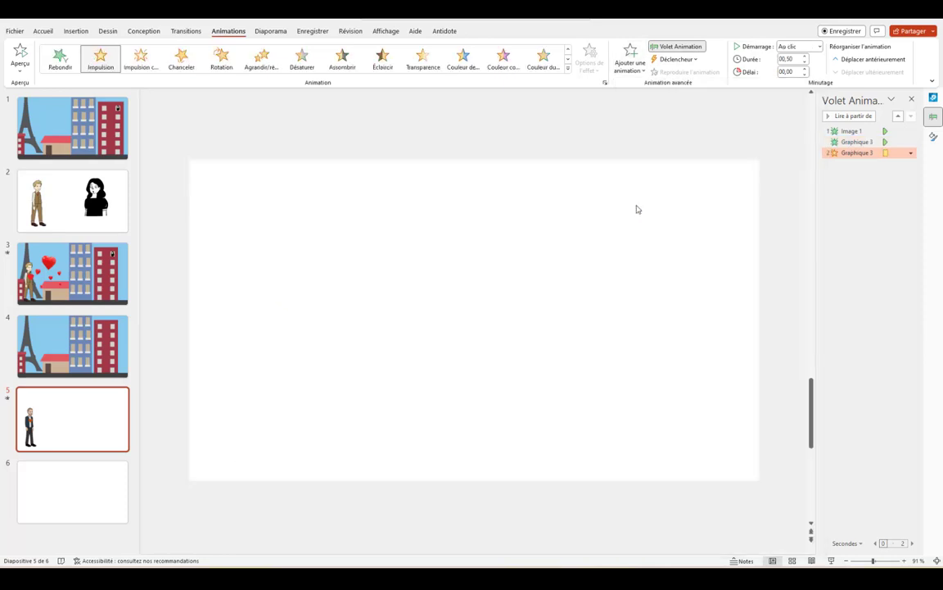
{"action": "left_click", "coordinate": [911, 153]}
{"action": "left_click", "coordinate": [863, 186]}
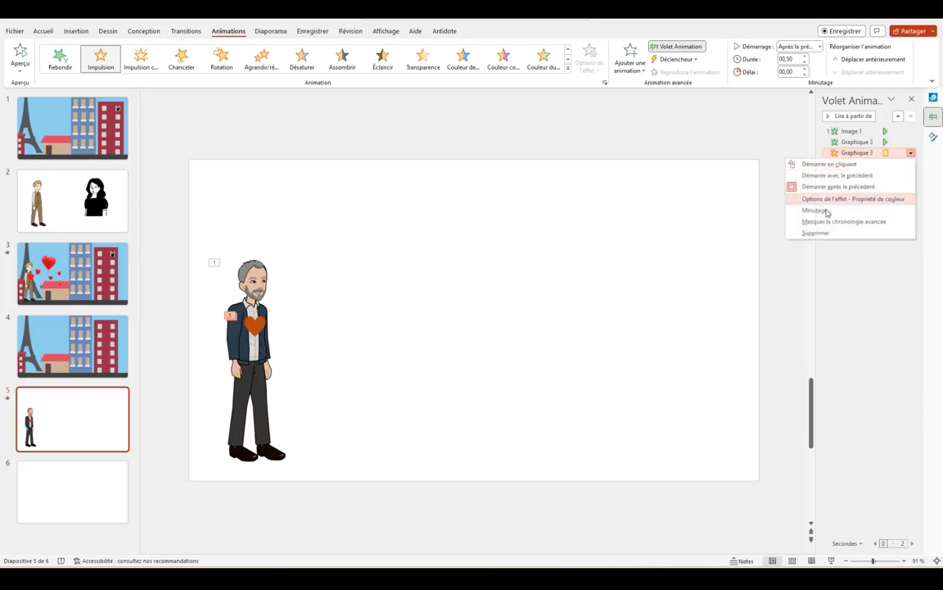
Set a Répéter count for the heart pulse in its Minutage timing settings
{"action": "left_click", "coordinate": [821, 209]}
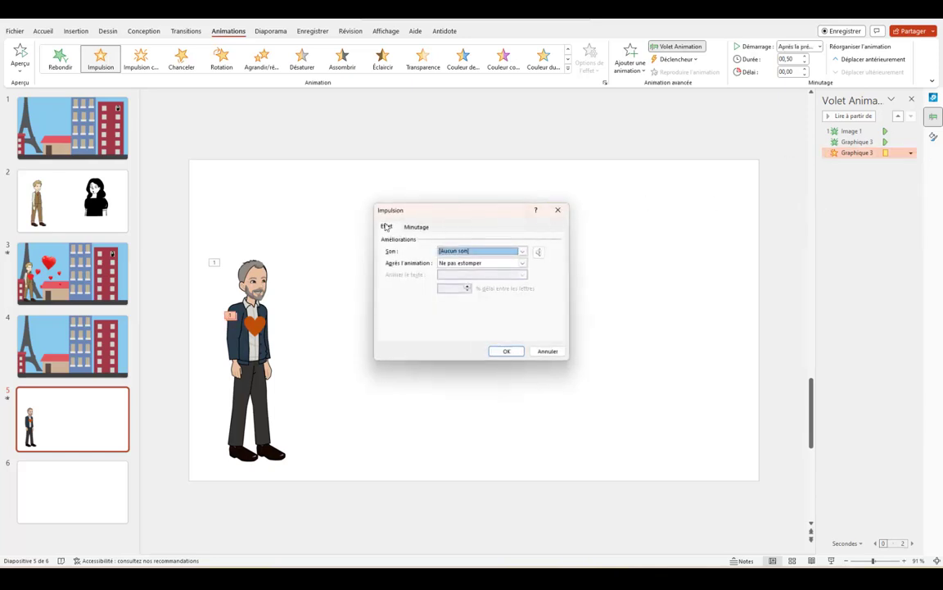
{"action": "left_click", "coordinate": [418, 228]}
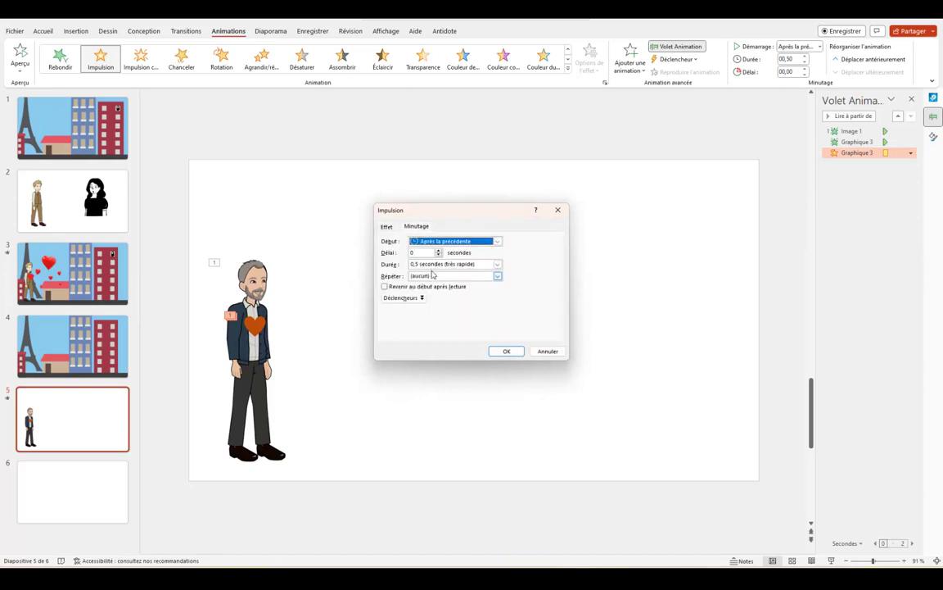
{"action": "left_click", "coordinate": [497, 276]}
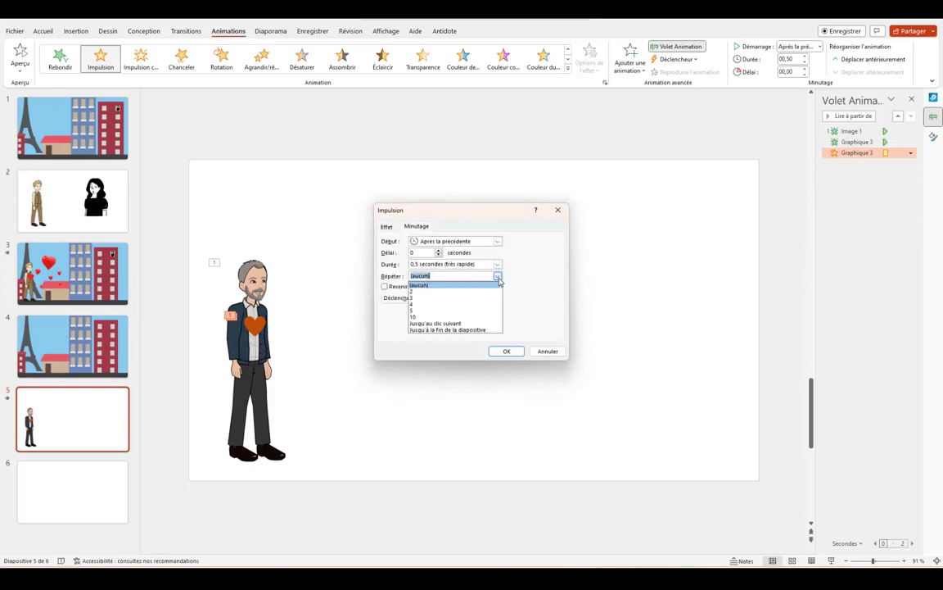
{"action": "left_click", "coordinate": [425, 312]}
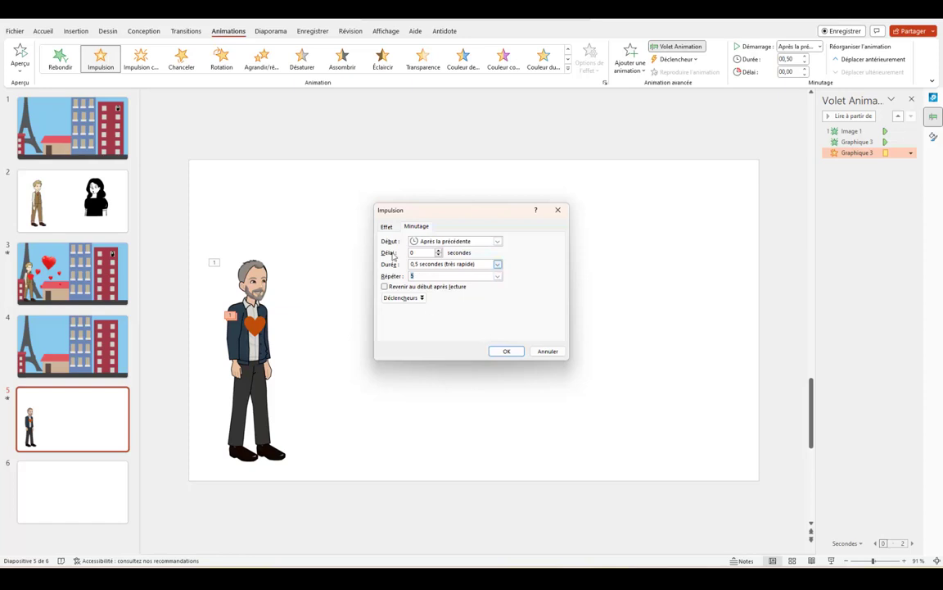
{"action": "left_click", "coordinate": [503, 350]}
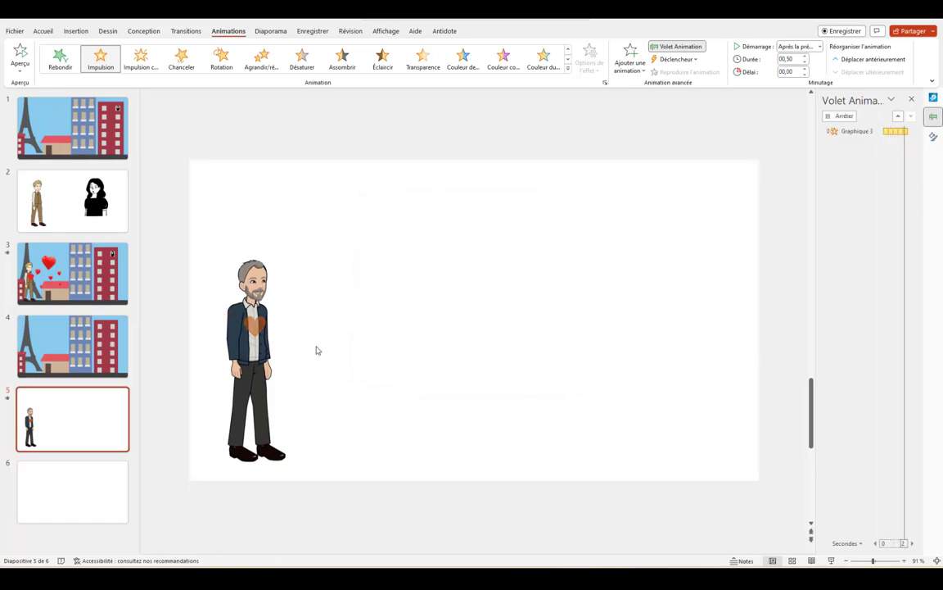
Check the heart's position on the man's chest, then deselect it
{"action": "left_click", "coordinate": [261, 331]}
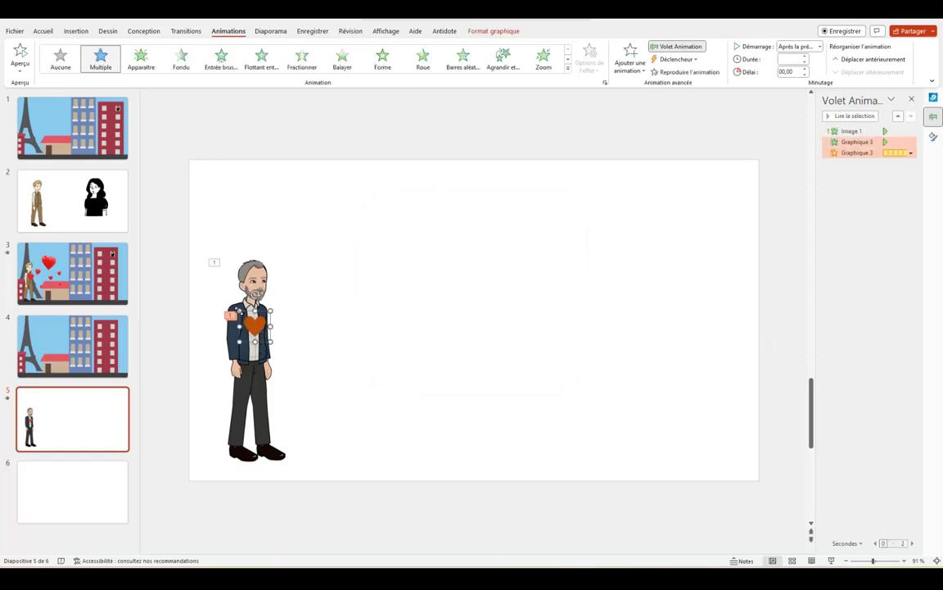
{"action": "left_click_drag", "start_coordinate": [259, 325], "coordinate": [259, 325]}
{"action": "left_click", "coordinate": [474, 331]}
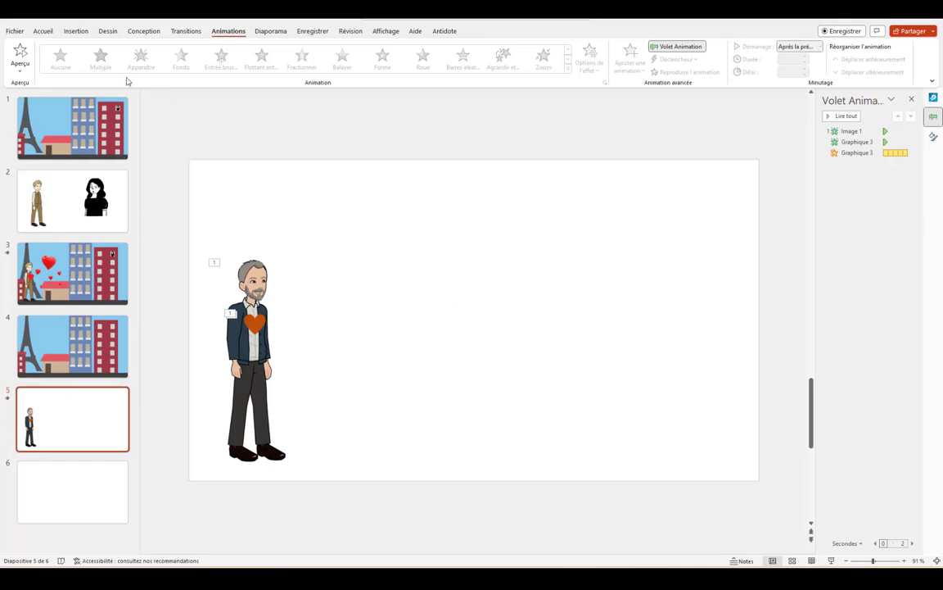
{"action": "left_click", "coordinate": [75, 32]}
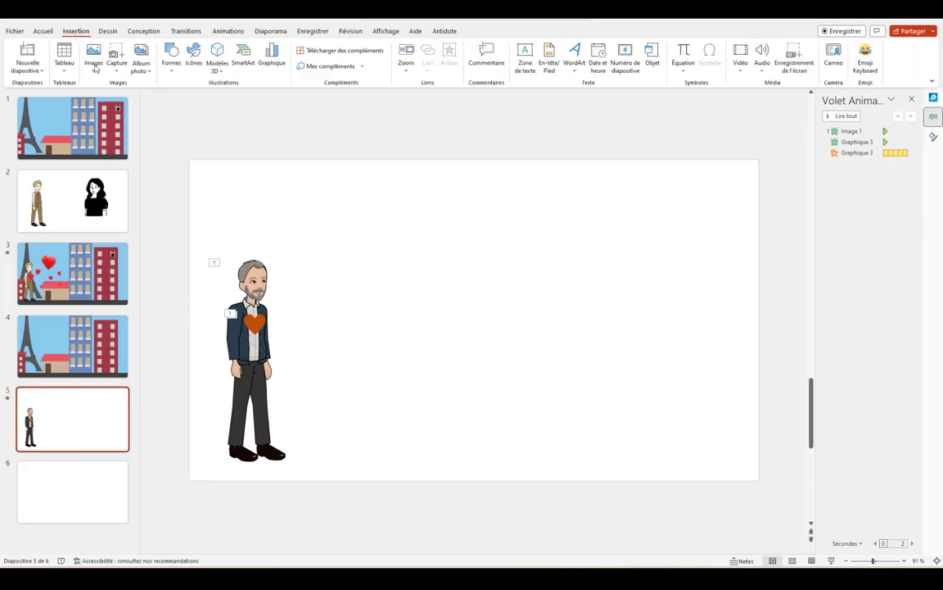
Search ready-made 3D models for 'coeur' and insert the floating red hearts model
{"action": "left_click", "coordinate": [222, 75]}
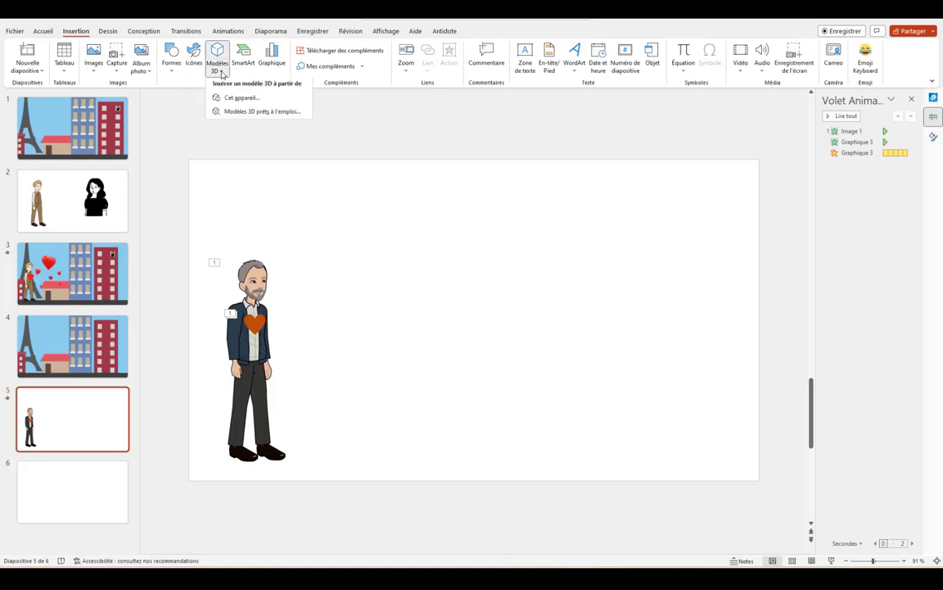
{"action": "left_click", "coordinate": [253, 112]}
{"action": "type", "text": "coeur"}
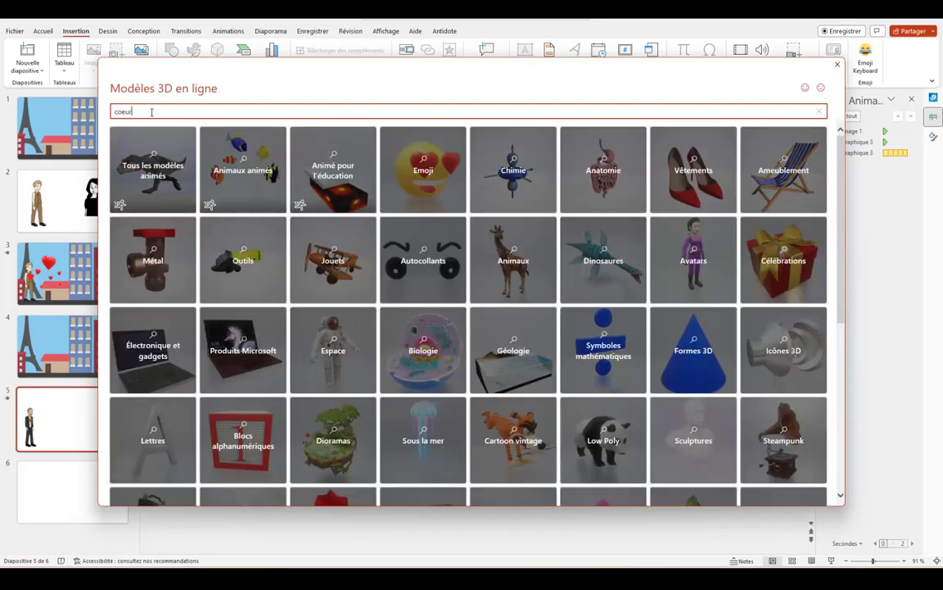
{"action": "key", "text": "Return"}
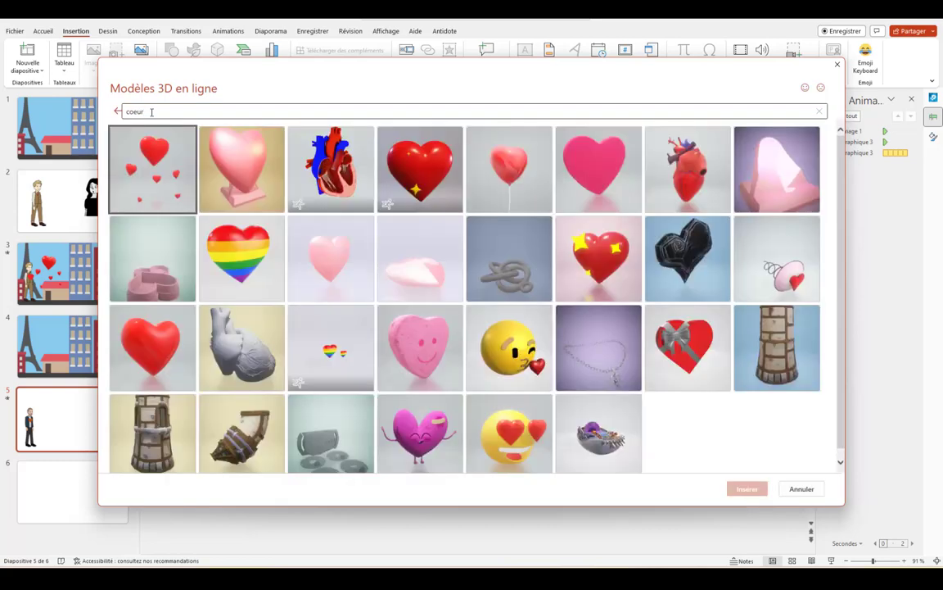
{"action": "left_click", "coordinate": [154, 172]}
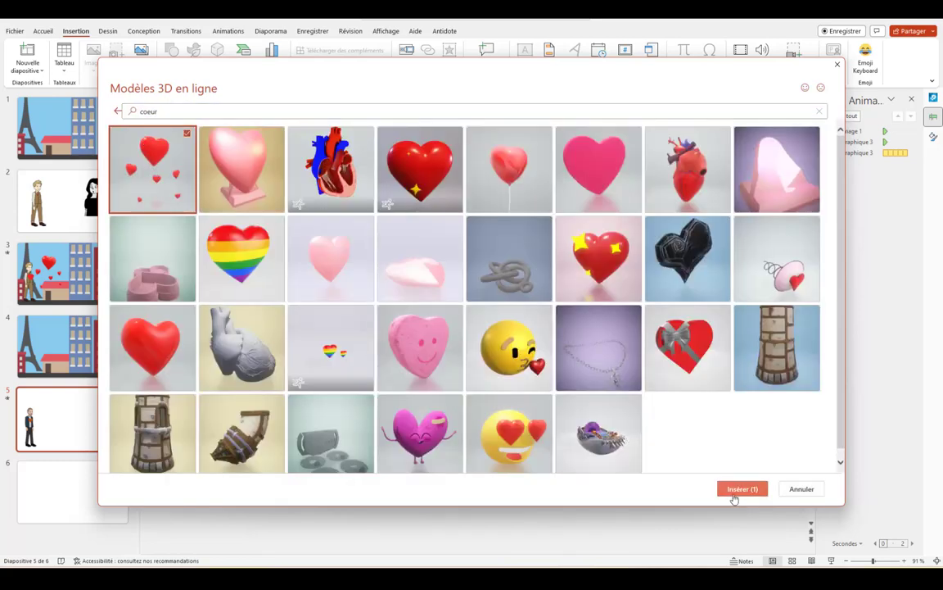
{"action": "left_click", "coordinate": [739, 489]}
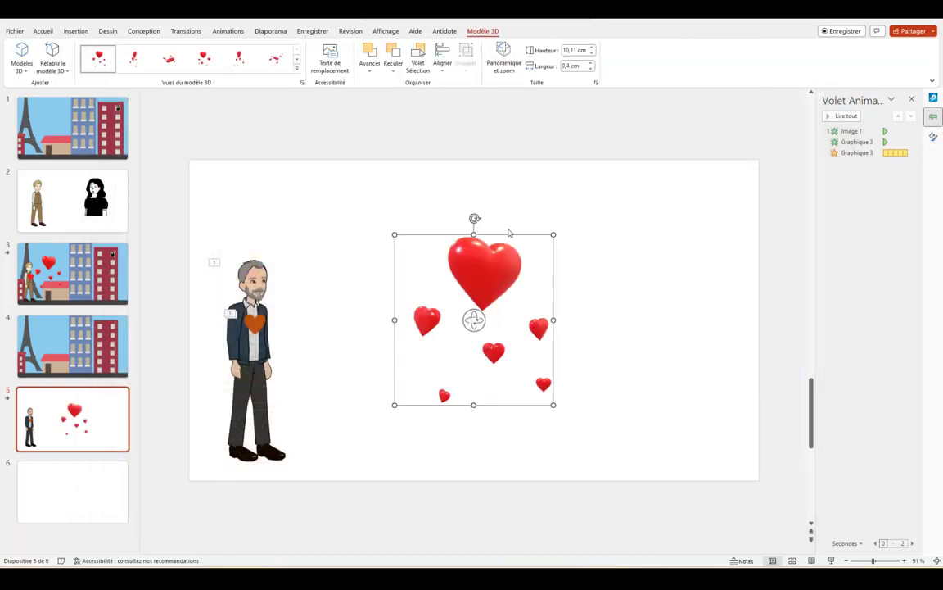
Shrink the hearts model to 7.54 × 6.1 cm and place it beside the man's shoulder
{"action": "left_click_drag", "start_coordinate": [549, 236], "coordinate": [498, 278]}
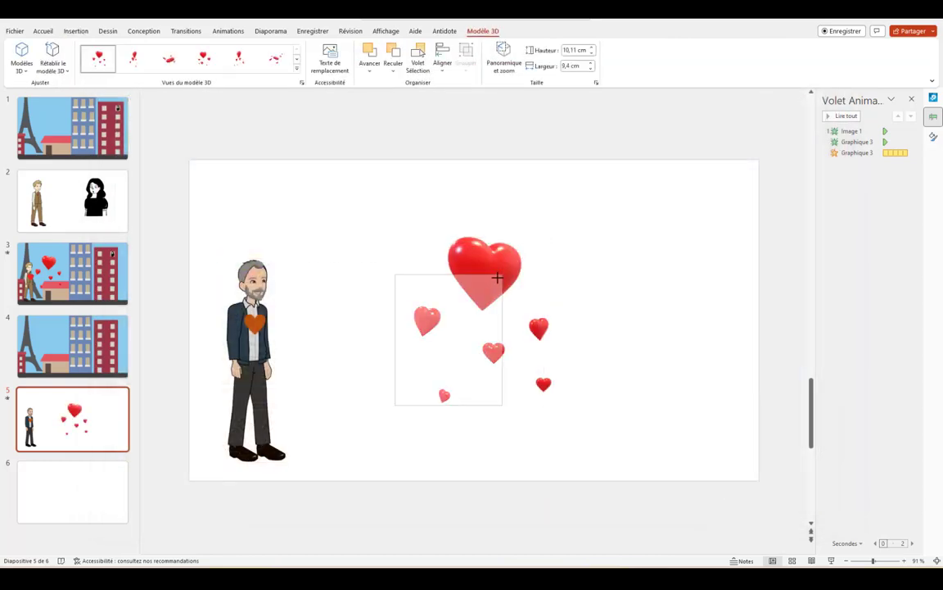
{"action": "left_click_drag", "start_coordinate": [458, 308], "coordinate": [333, 277]}
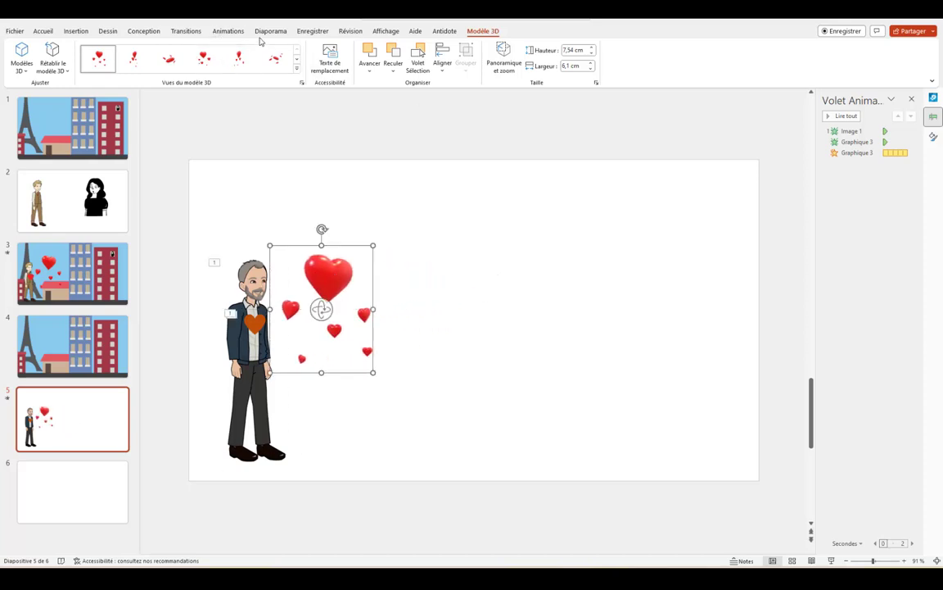
{"action": "left_click", "coordinate": [228, 31]}
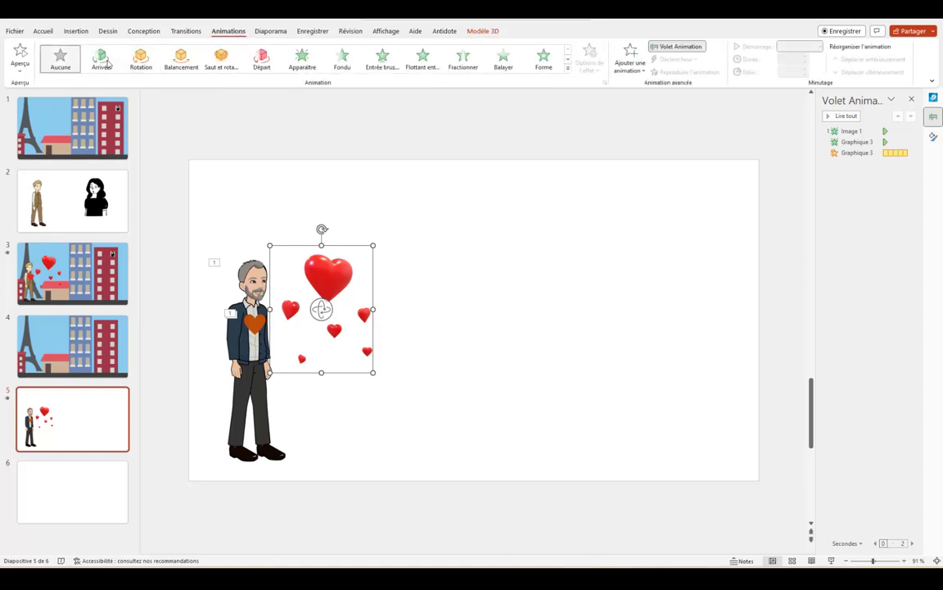
Apply the Arrivée 3D entrance to the hearts model, set to start after the previous animation
{"action": "left_click", "coordinate": [101, 57]}
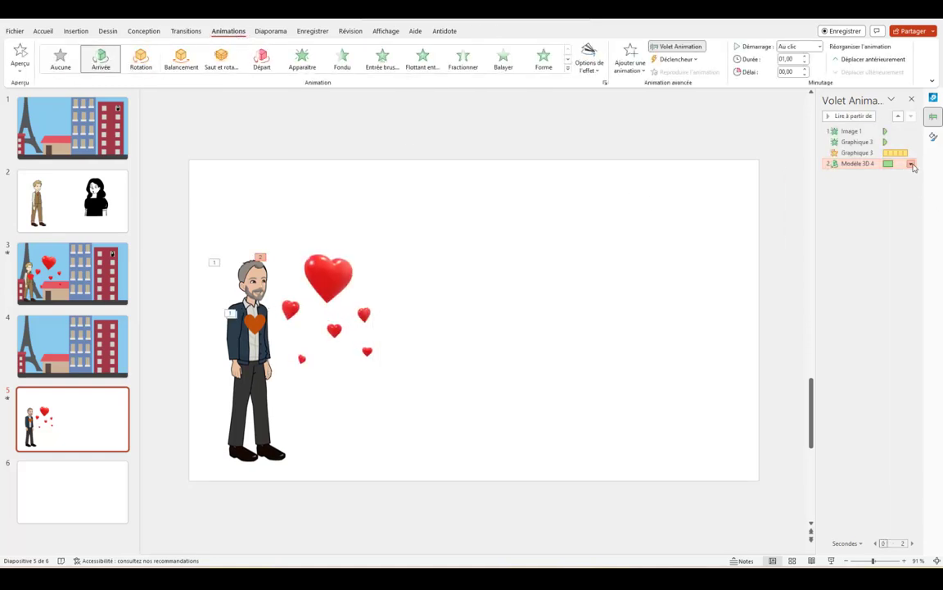
{"action": "left_click", "coordinate": [913, 166]}
{"action": "left_click", "coordinate": [855, 203]}
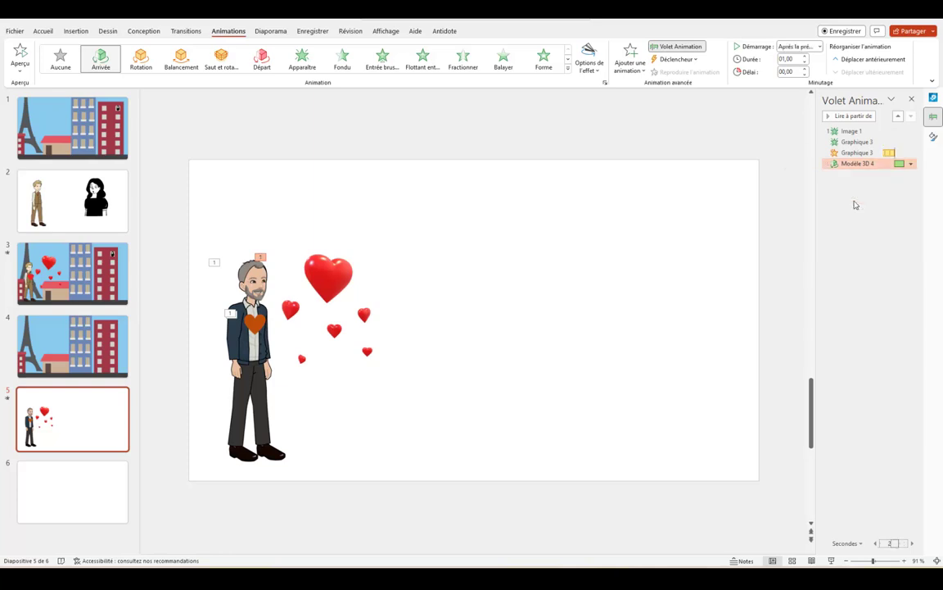
{"action": "left_click", "coordinate": [911, 164]}
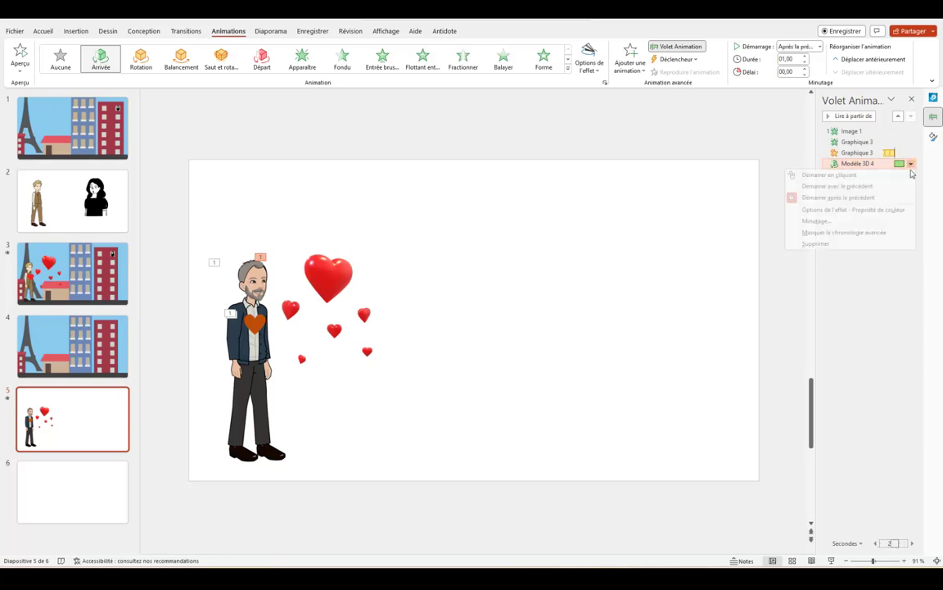
{"action": "left_click", "coordinate": [864, 210]}
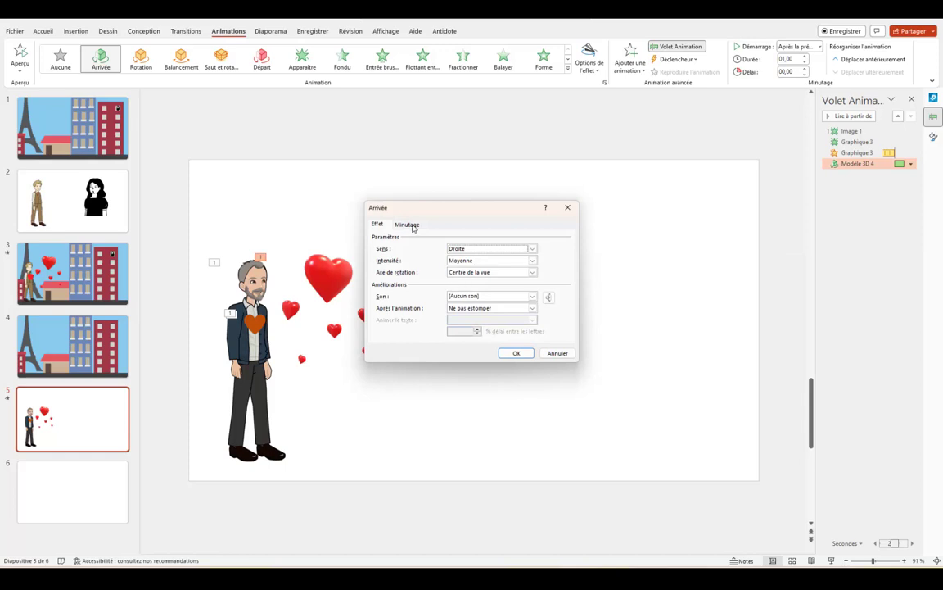
{"action": "left_click", "coordinate": [409, 224]}
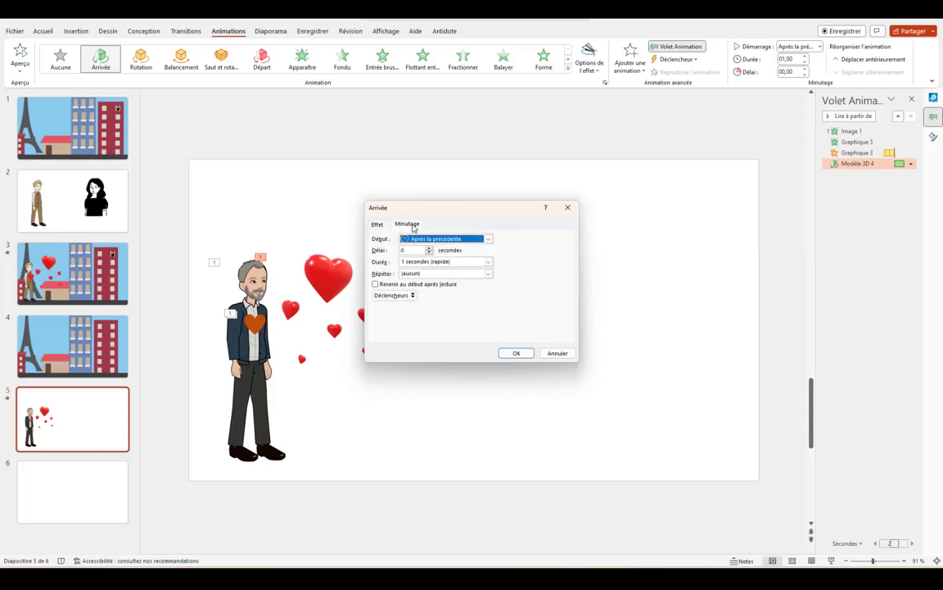
{"action": "left_click", "coordinate": [516, 353]}
{"action": "left_click", "coordinate": [326, 294]}
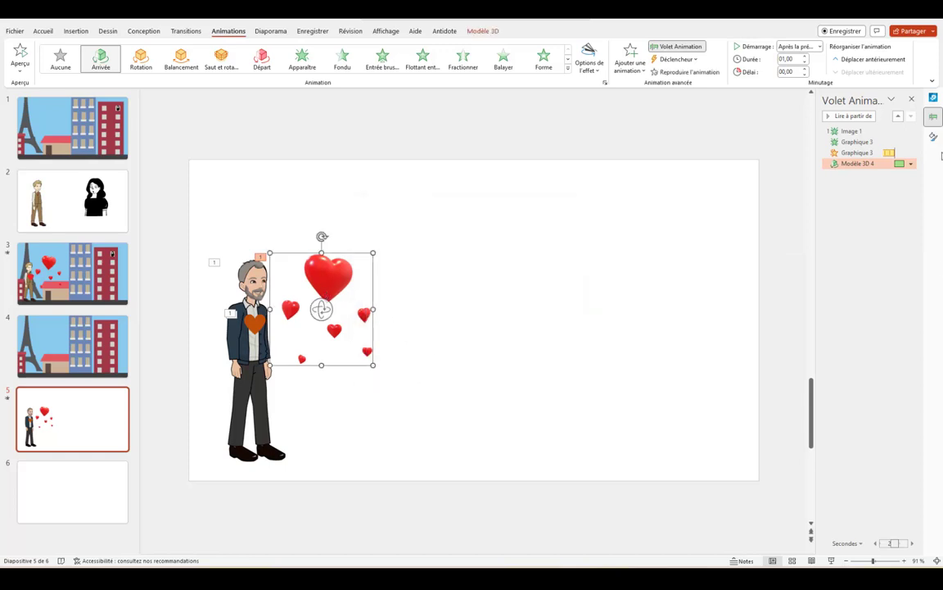
{"action": "left_click", "coordinate": [628, 63]}
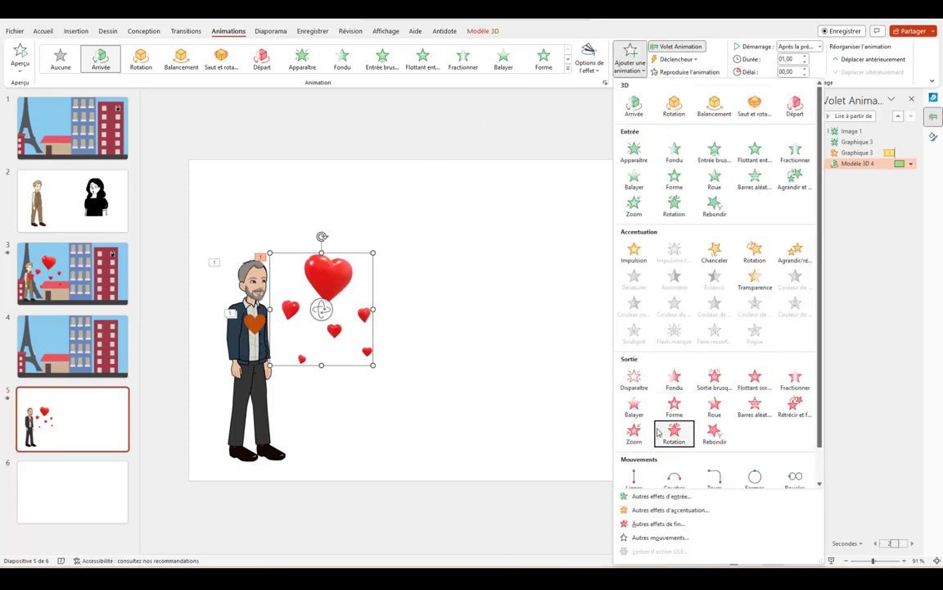
Add a rightward Lines motion path ending near the top-right corner, starting after the previous animation
{"action": "left_click", "coordinate": [635, 478]}
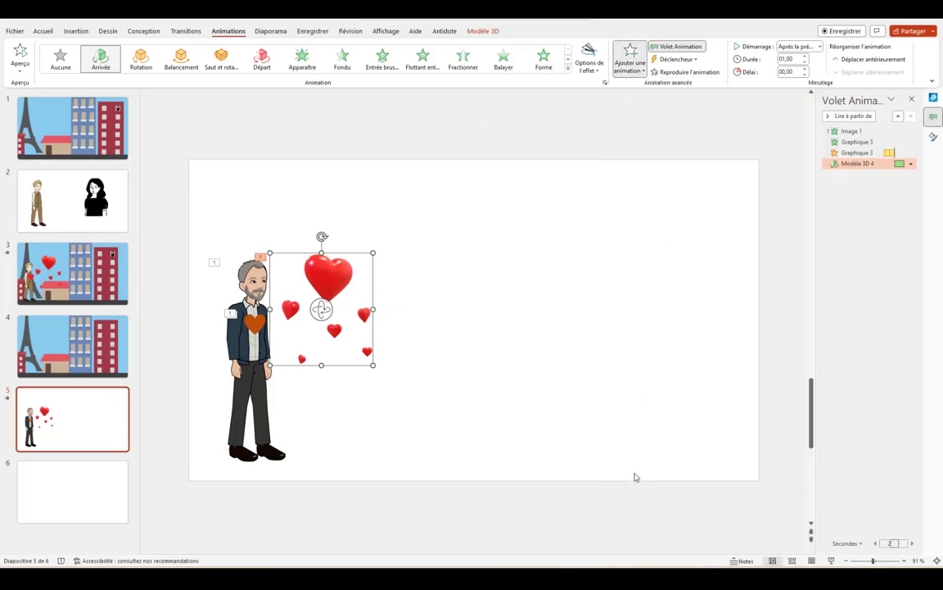
{"action": "left_click", "coordinate": [594, 69]}
{"action": "left_click", "coordinate": [595, 157]}
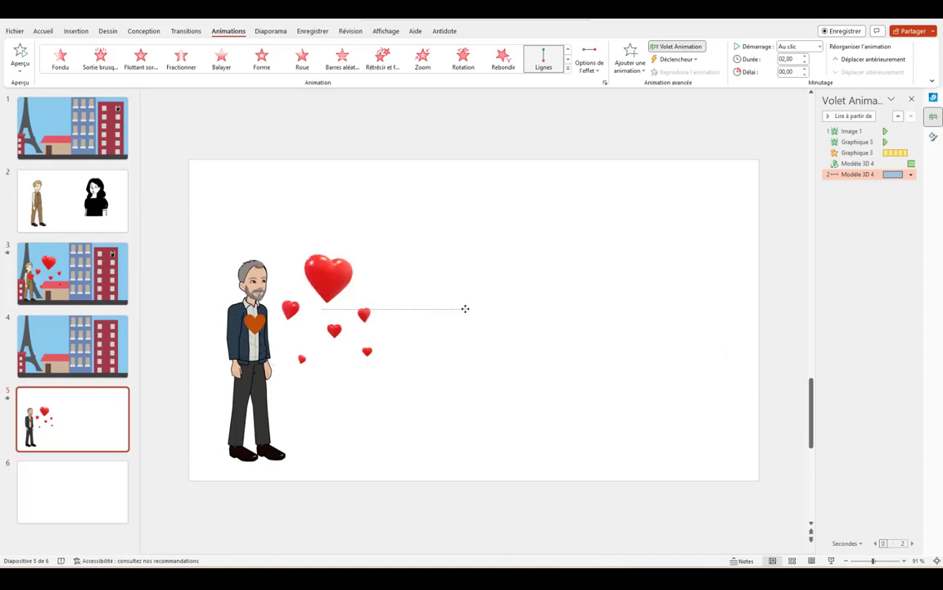
{"action": "mouse_move", "coordinate": [463, 311]}
{"action": "left_mouse_down"}
{"action": "mouse_move", "coordinate": [469, 320]}
{"action": "mouse_move", "coordinate": [471, 309]}
{"action": "mouse_move", "coordinate": [705, 216]}
{"action": "left_mouse_up"}
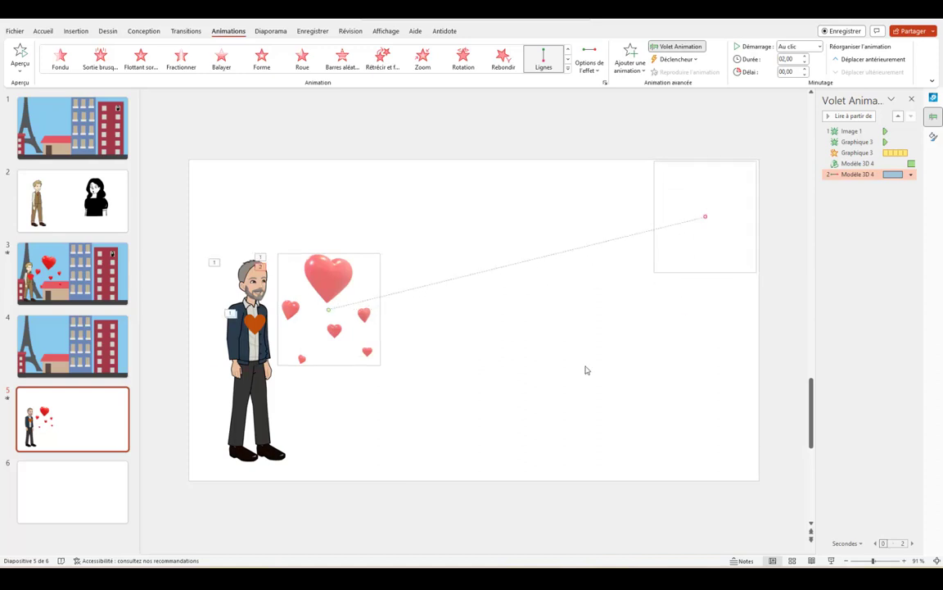
{"action": "left_click", "coordinate": [912, 175]}
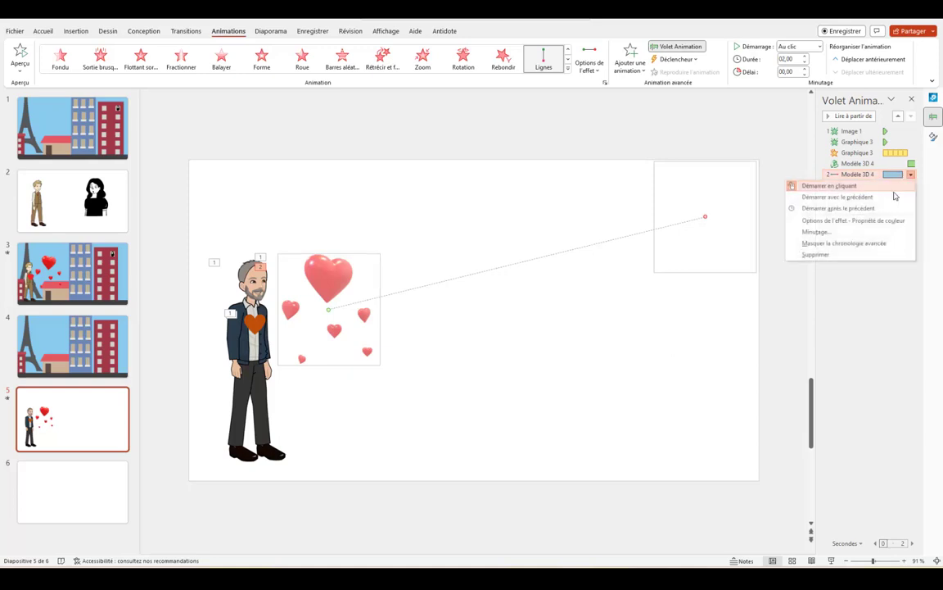
{"action": "left_click", "coordinate": [842, 210]}
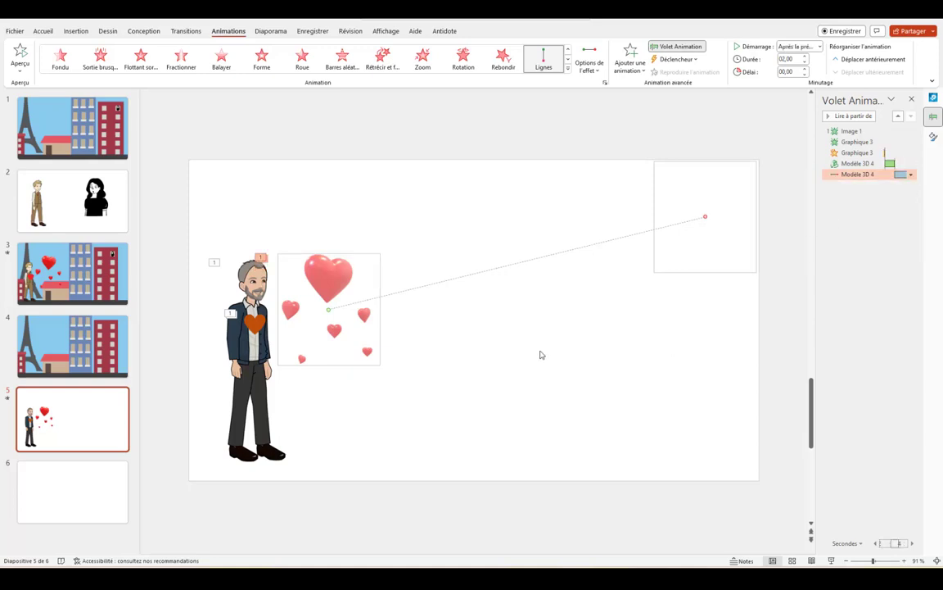
{"action": "left_click", "coordinate": [911, 176]}
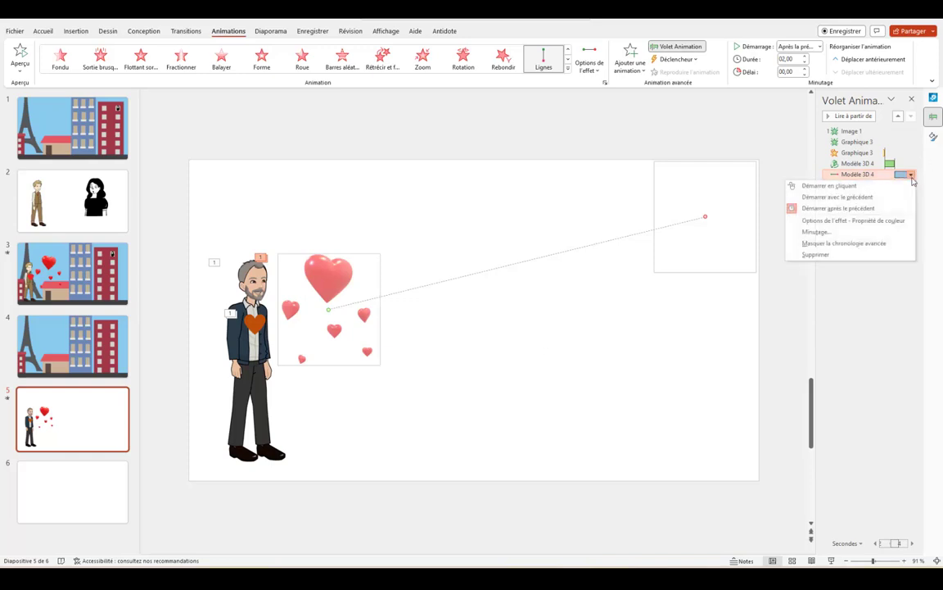
{"action": "left_click", "coordinate": [868, 221]}
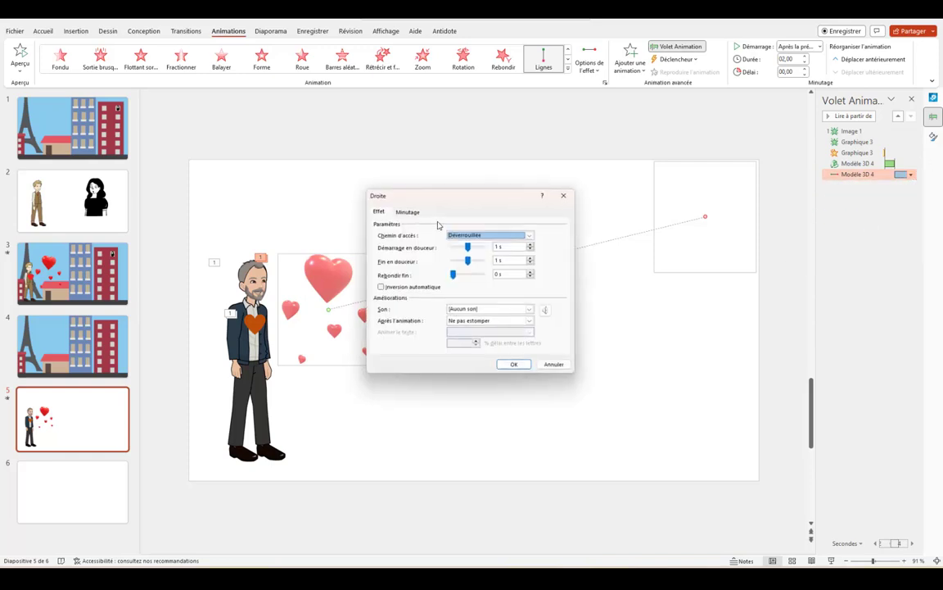
{"action": "mouse_move", "coordinate": [468, 247]}
{"action": "left_mouse_down"}
{"action": "mouse_move", "coordinate": [453, 246]}
{"action": "mouse_move", "coordinate": [453, 260]}
{"action": "left_mouse_up"}
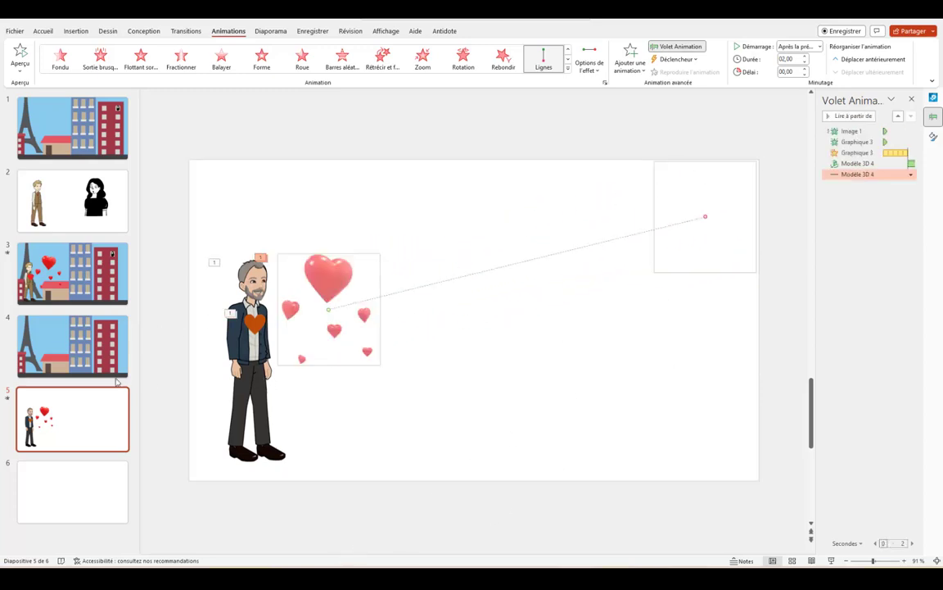
{"action": "left_click", "coordinate": [6, 398]}
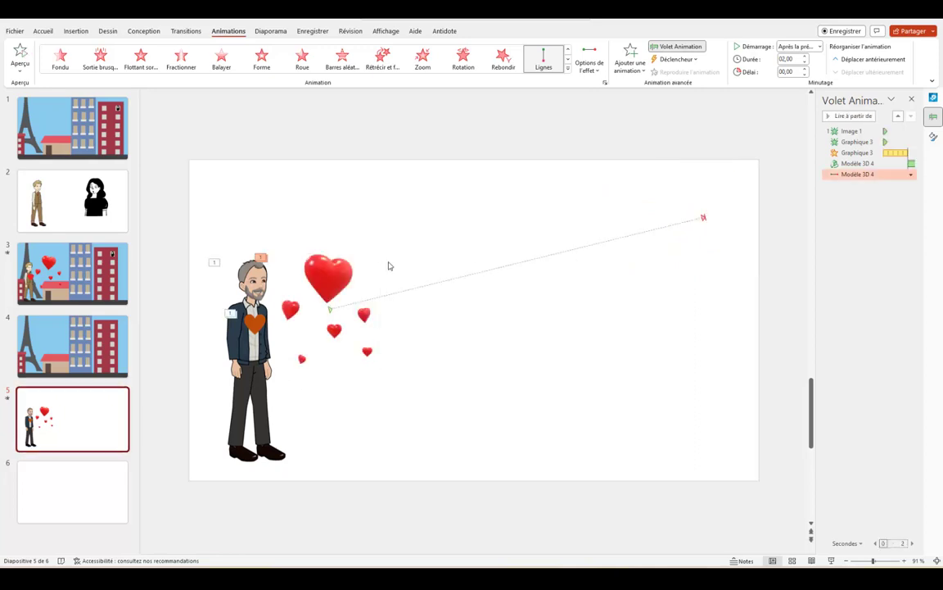
Add a looping 3D Rotation animation to the hearts model
{"action": "left_click", "coordinate": [327, 272]}
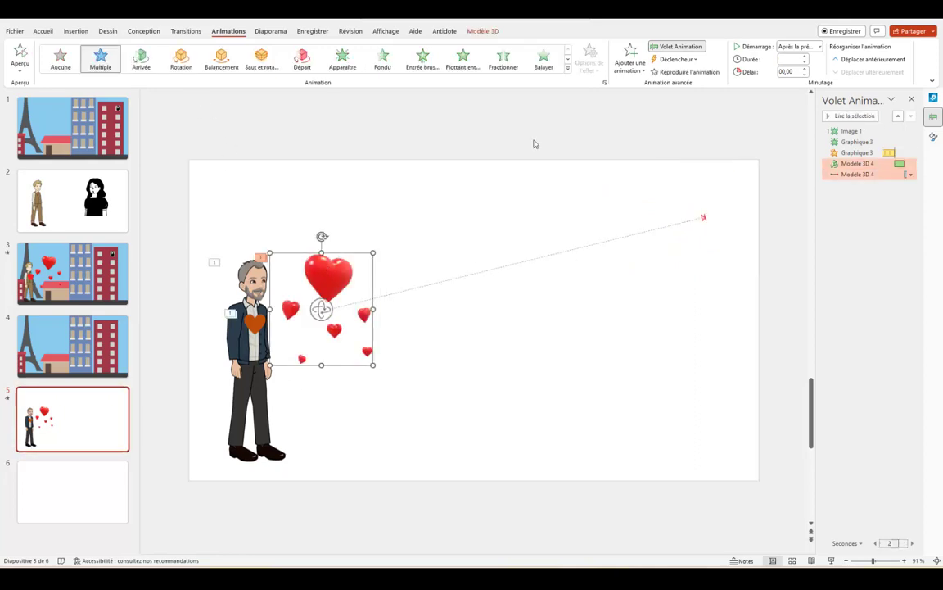
{"action": "left_click", "coordinate": [657, 353]}
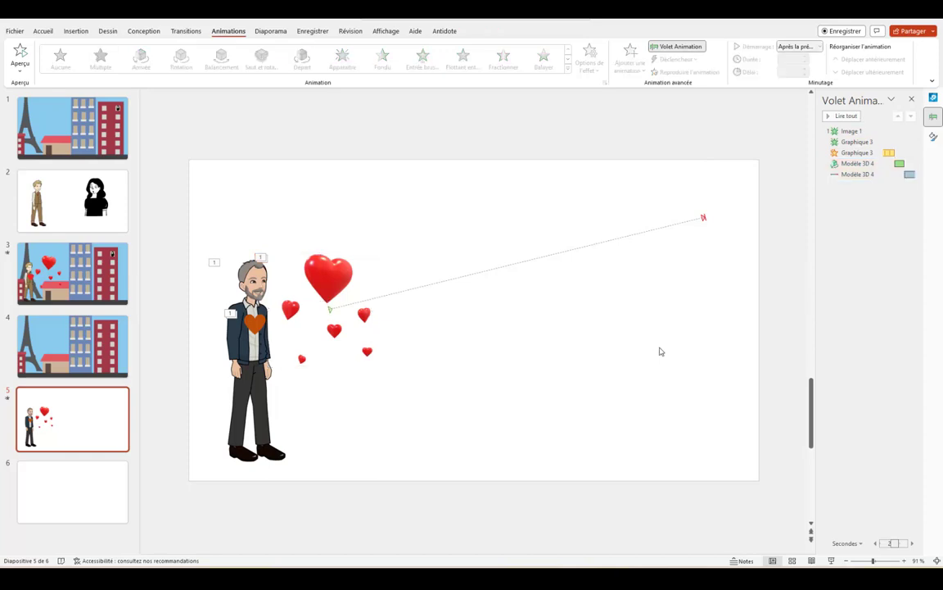
{"action": "left_click", "coordinate": [342, 280]}
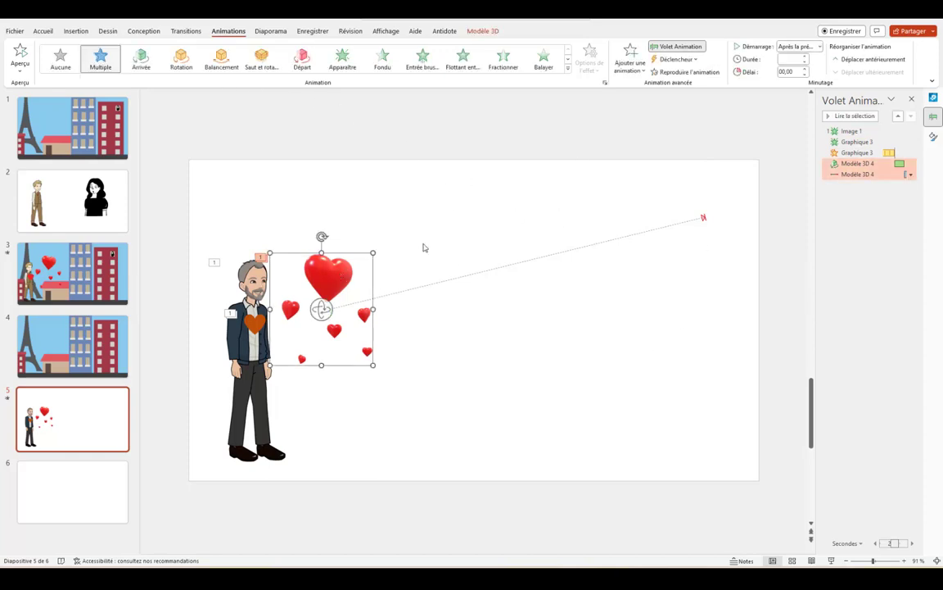
{"action": "left_click", "coordinate": [630, 62]}
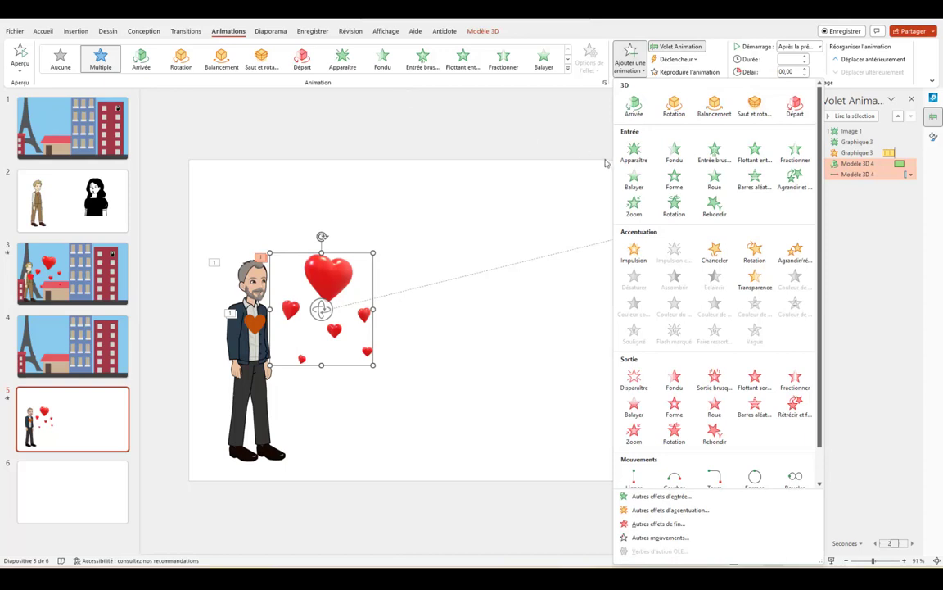
{"action": "left_click", "coordinate": [675, 108]}
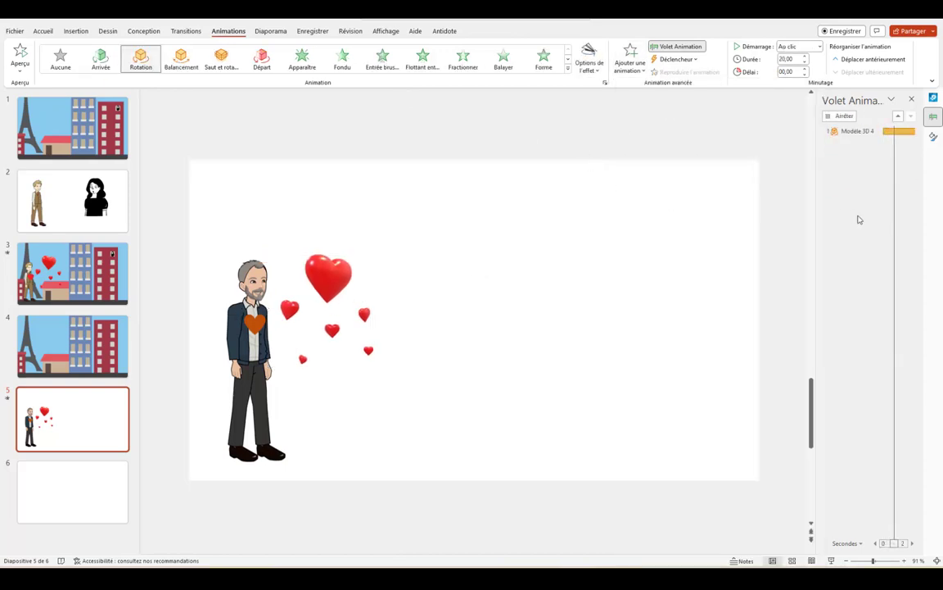
{"action": "left_click", "coordinate": [592, 65]}
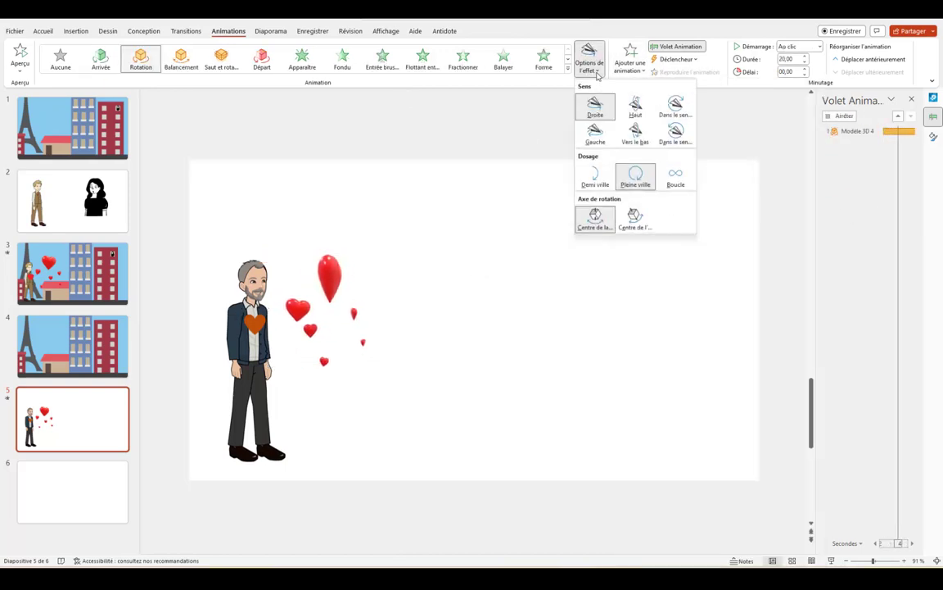
{"action": "left_click", "coordinate": [548, 106]}
{"action": "left_click", "coordinate": [590, 61]}
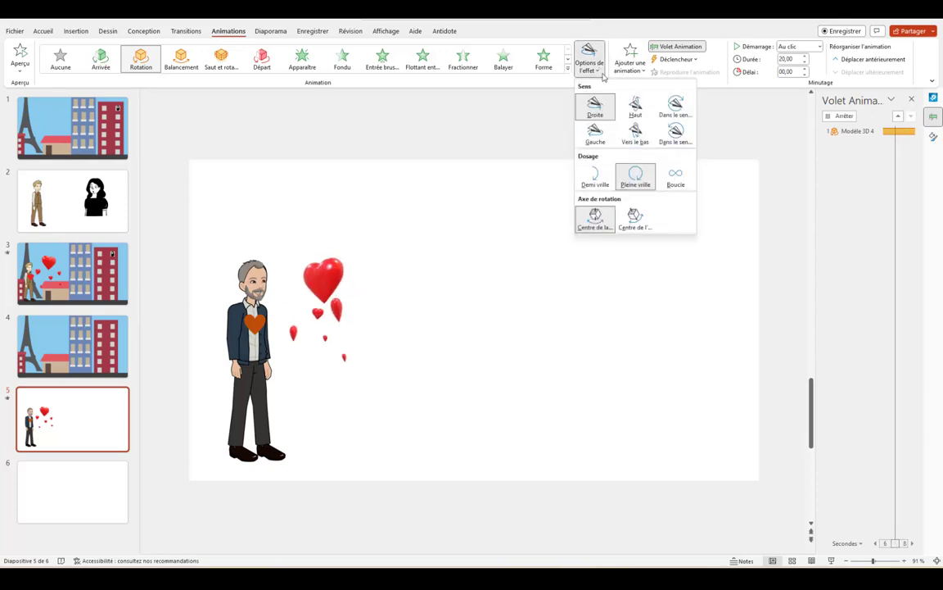
{"action": "left_click", "coordinate": [676, 175]}
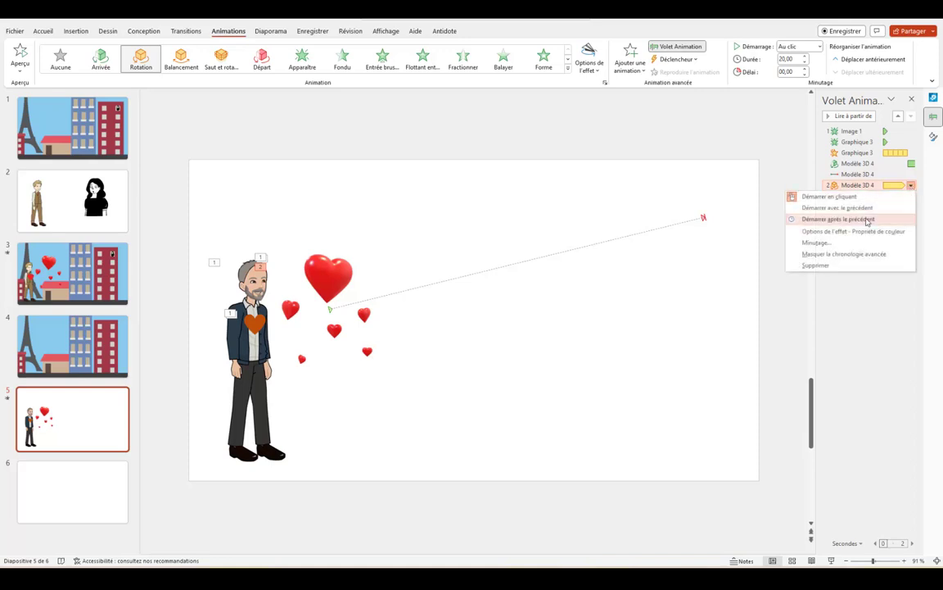
Set the rotation to start with the previous animation and confirm its effect options
{"action": "left_click", "coordinate": [858, 208]}
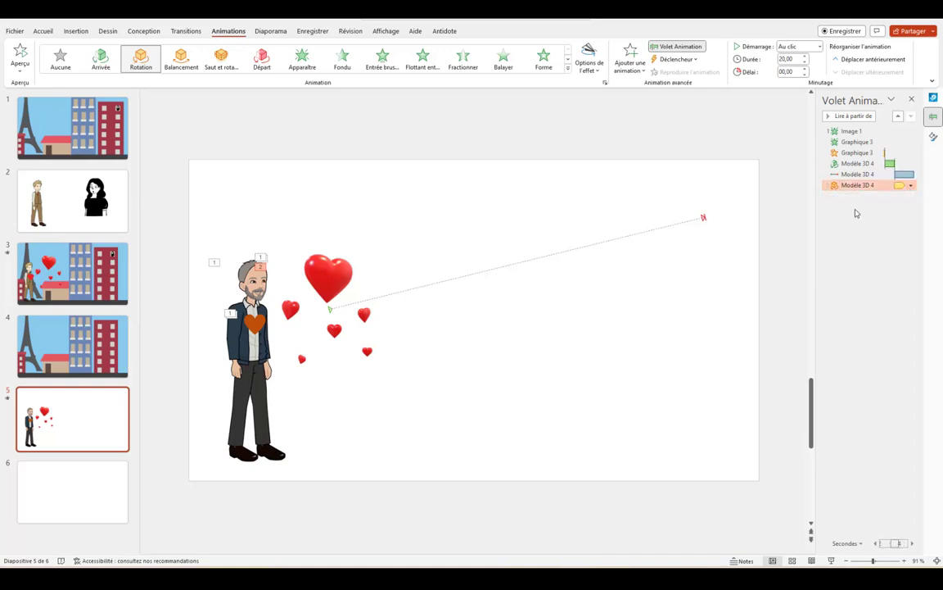
{"action": "left_click", "coordinate": [911, 185]}
{"action": "left_click", "coordinate": [840, 232]}
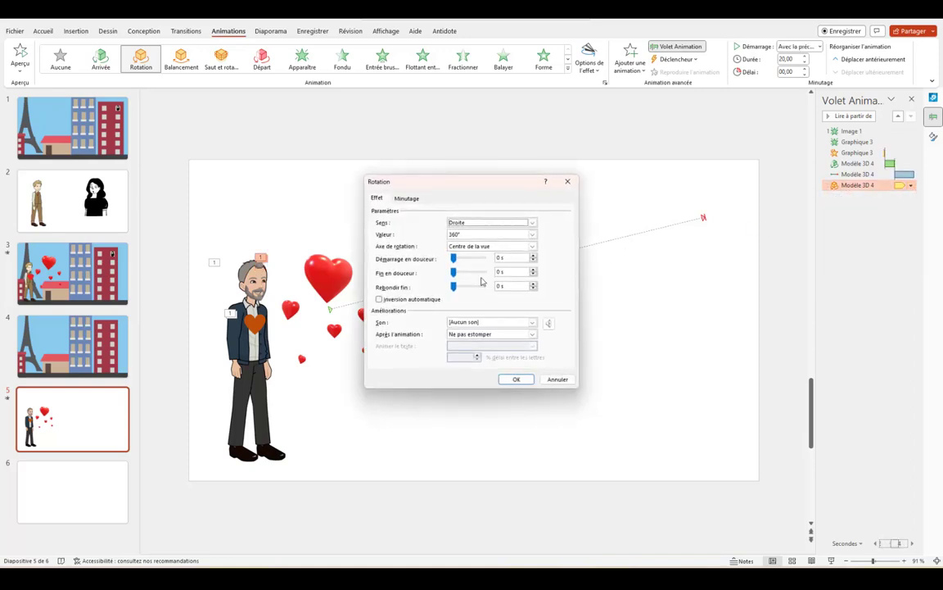
{"action": "left_click", "coordinate": [517, 379]}
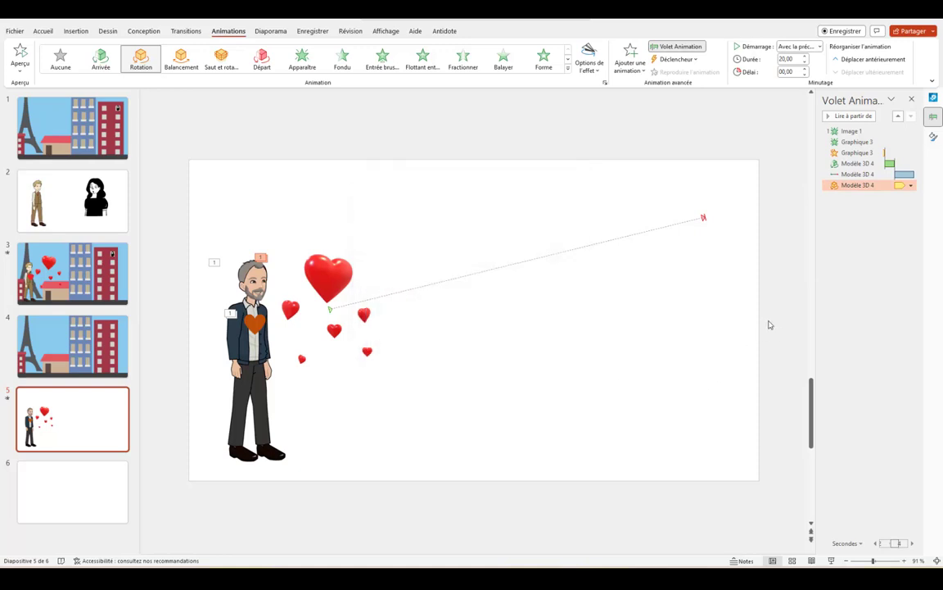
Preview slide 5's rising, spinning hearts, then go to blank slide 6
{"action": "left_click", "coordinate": [8, 398]}
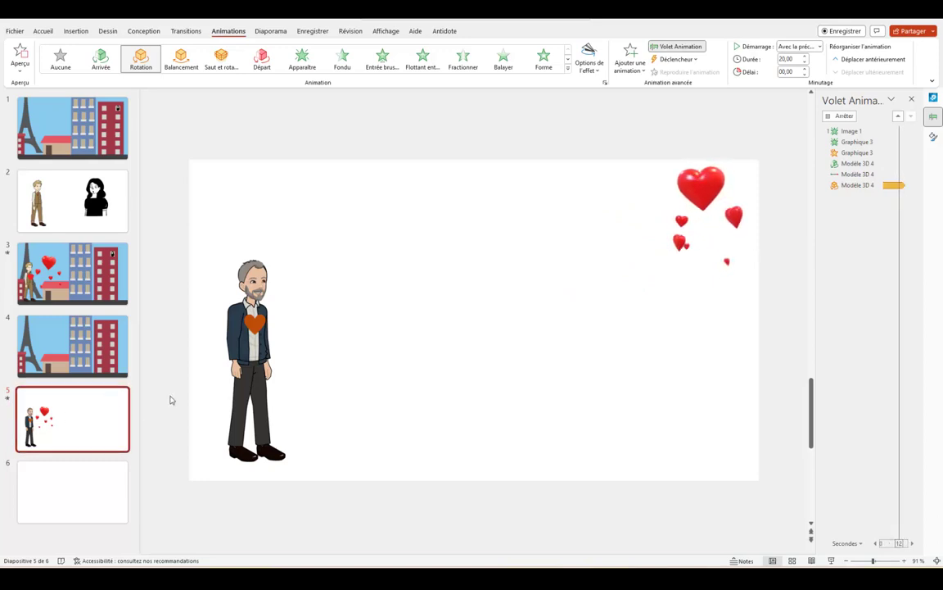
{"action": "left_click", "coordinate": [388, 353]}
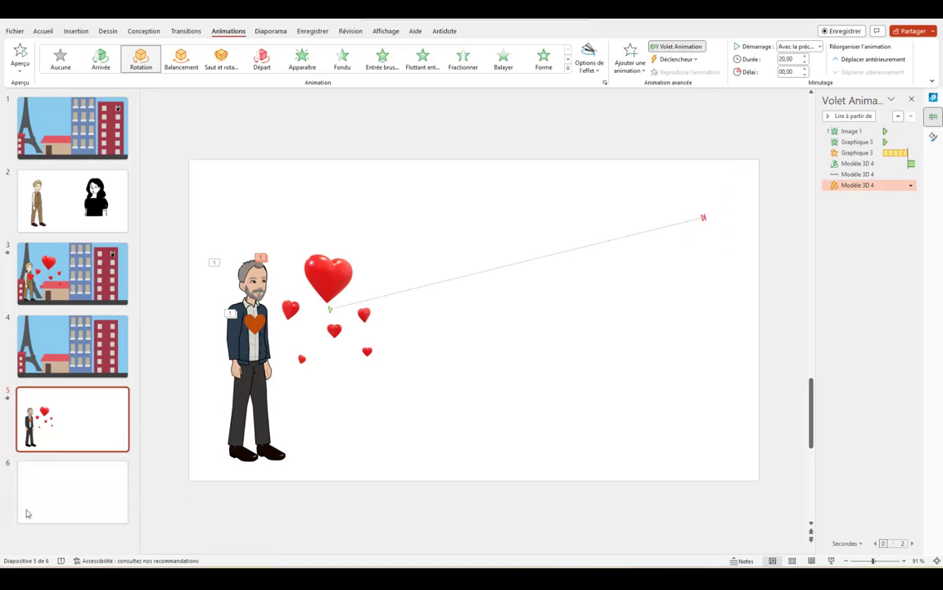
{"action": "left_click", "coordinate": [71, 504]}
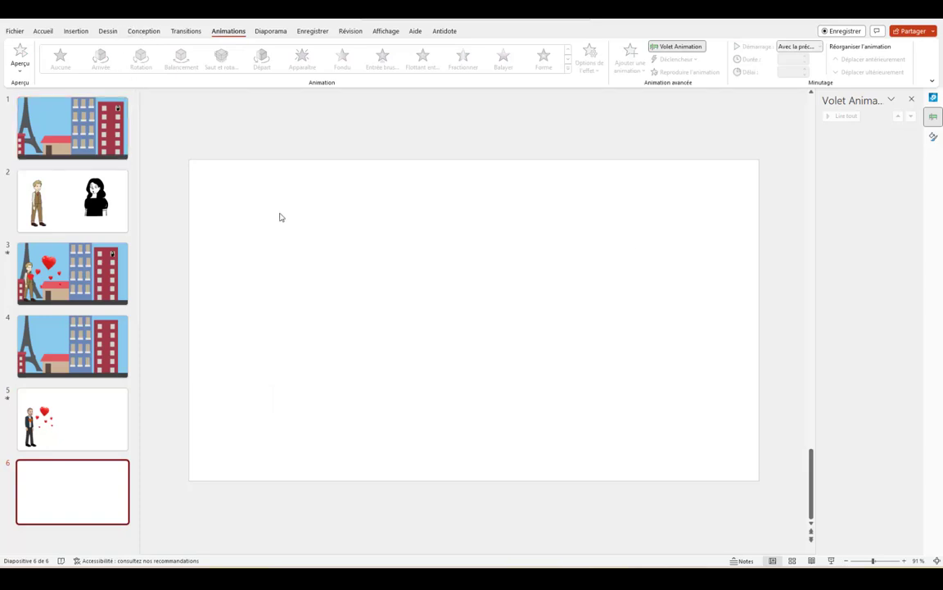
Insert the black-top upper-body figure from the Personnages de dessin animé stock images onto slide 6
{"action": "left_click", "coordinate": [76, 31]}
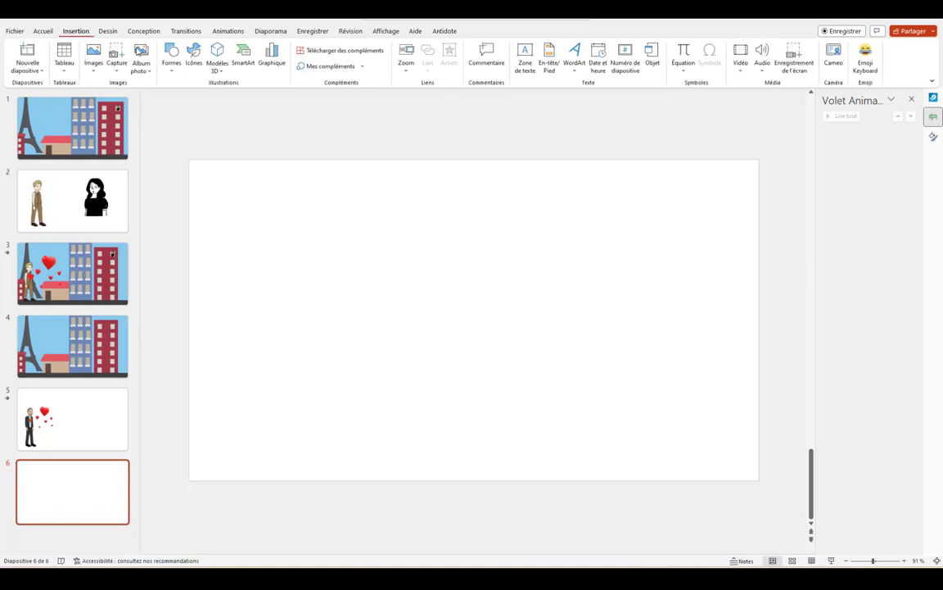
{"action": "left_click", "coordinate": [93, 65]}
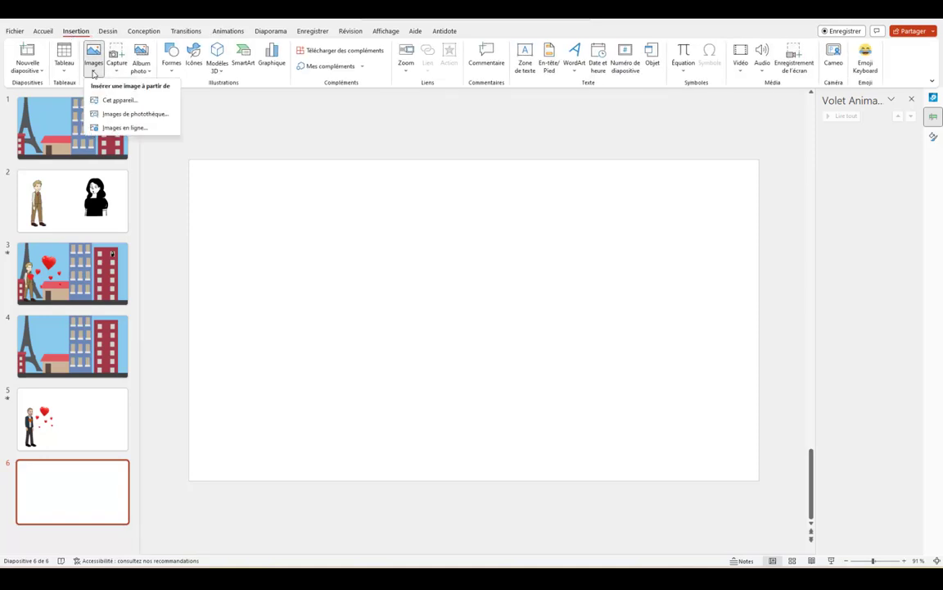
{"action": "left_click", "coordinate": [123, 113]}
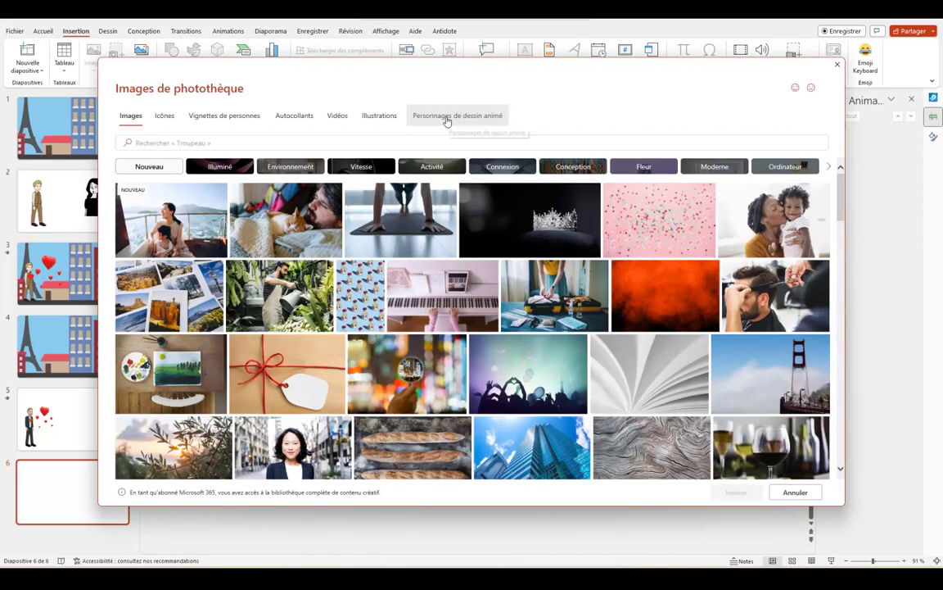
{"action": "left_click", "coordinate": [446, 119]}
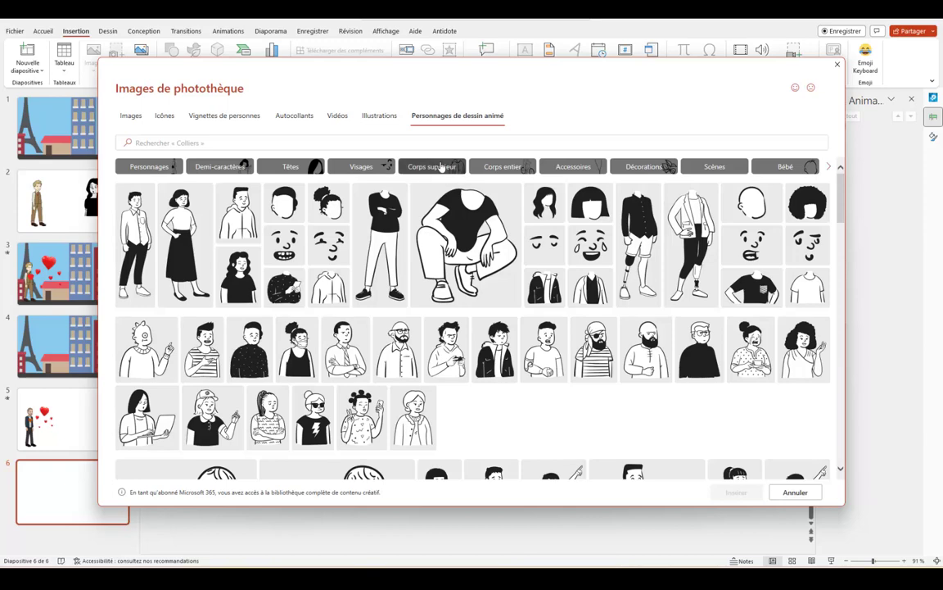
{"action": "left_click", "coordinate": [441, 167]}
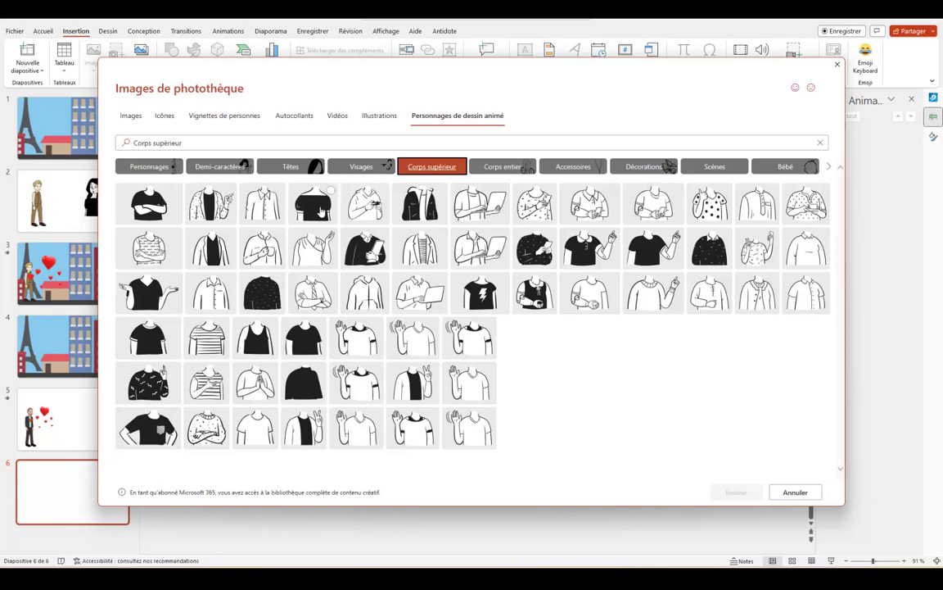
{"action": "left_click", "coordinate": [321, 211]}
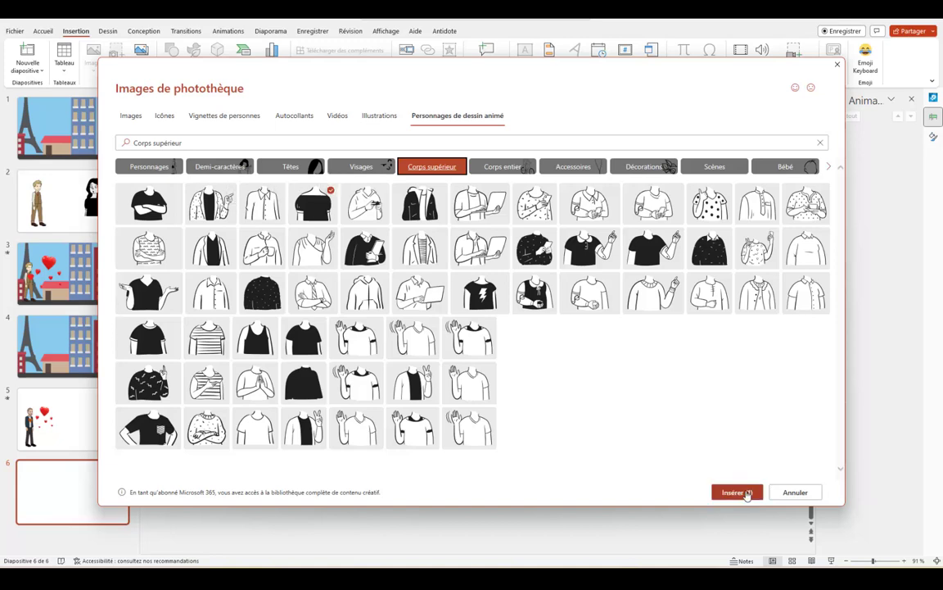
{"action": "left_click", "coordinate": [738, 493]}
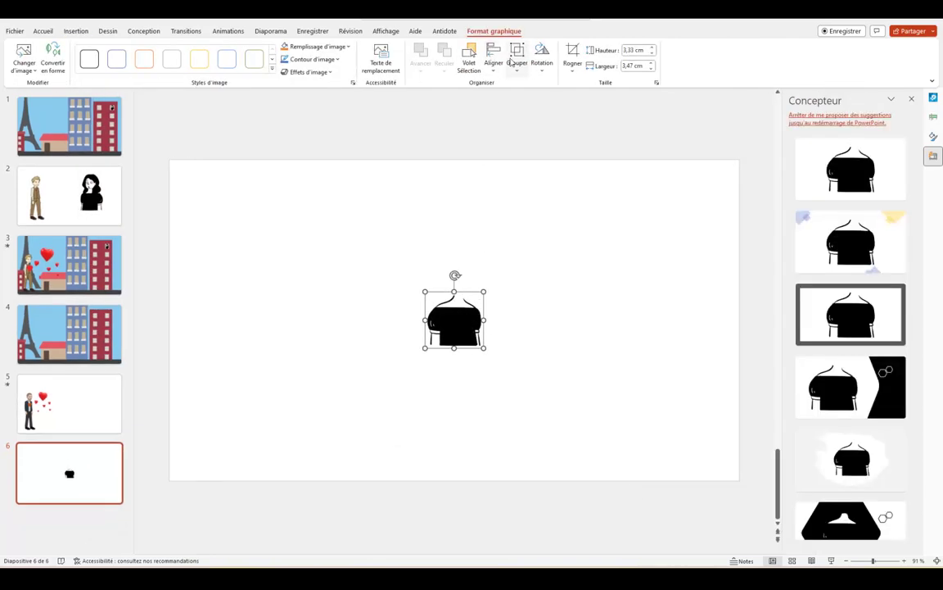
Flip the upper body horizontally and move it slightly down-right of centre
{"action": "left_click", "coordinate": [543, 72]}
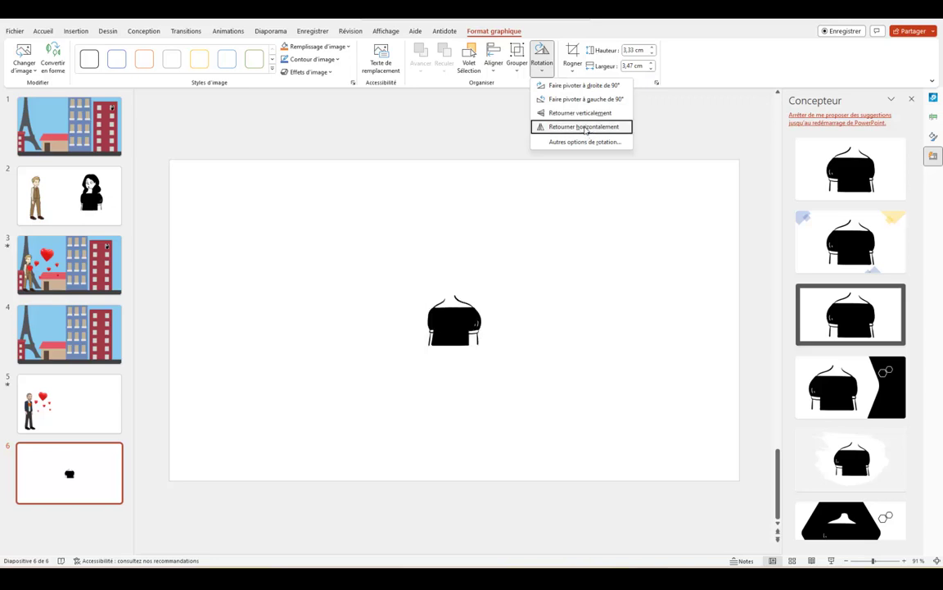
{"action": "left_click", "coordinate": [585, 127]}
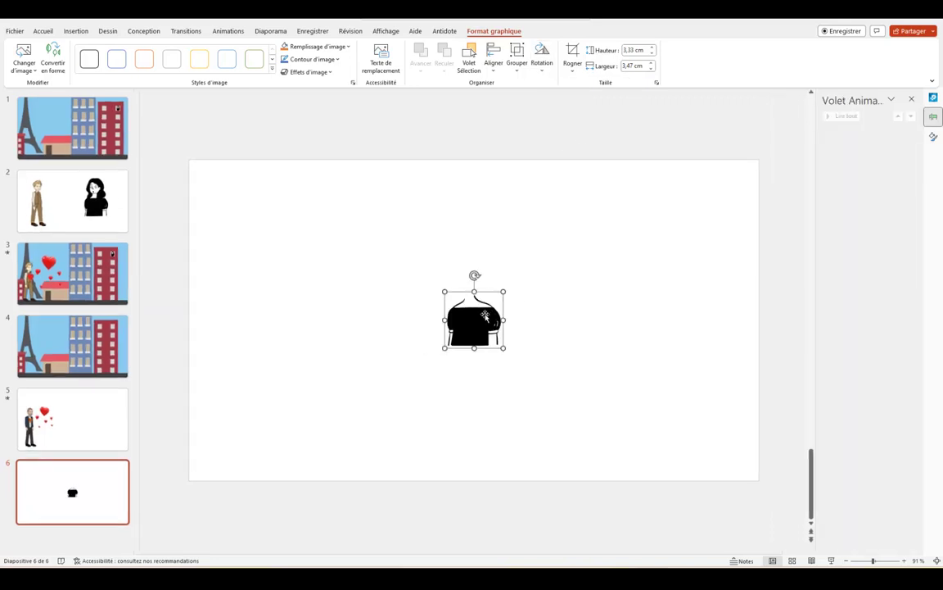
{"action": "left_click_drag", "start_coordinate": [492, 318], "coordinate": [517, 344]}
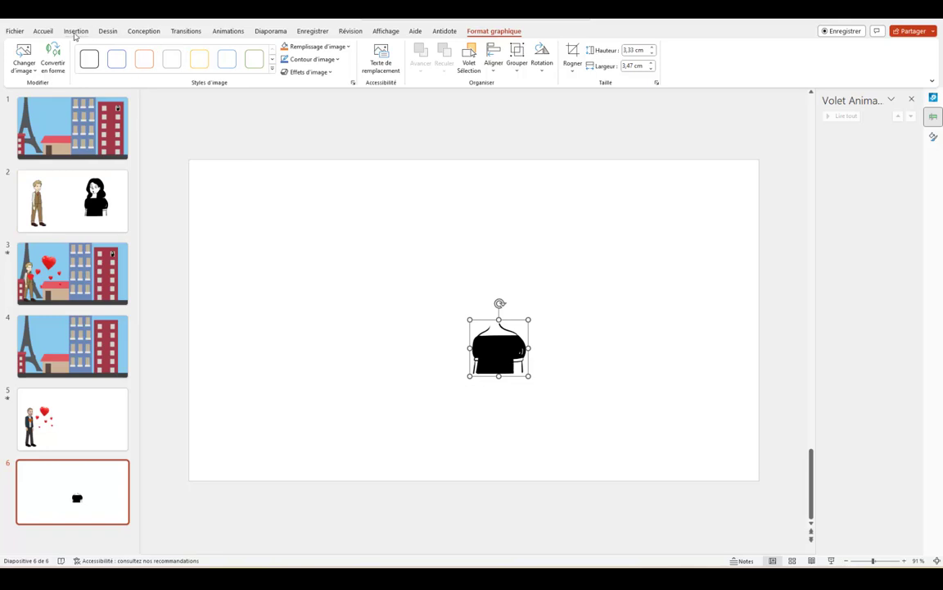
Insert a stock cartoon head with a dark fringed bob onto the slide
{"action": "left_click", "coordinate": [75, 32]}
{"action": "left_click", "coordinate": [95, 72]}
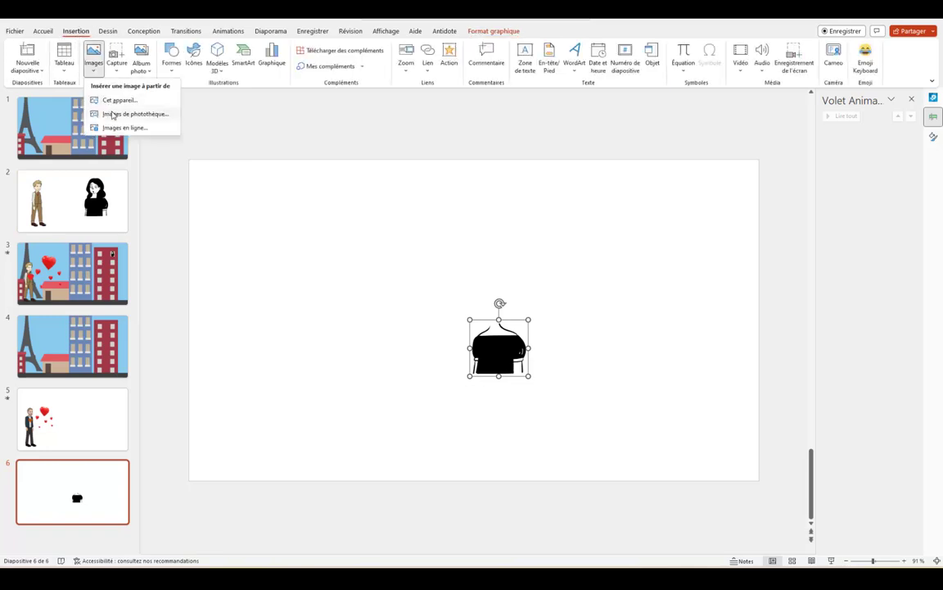
{"action": "left_click", "coordinate": [110, 114]}
{"action": "left_click", "coordinate": [457, 115]}
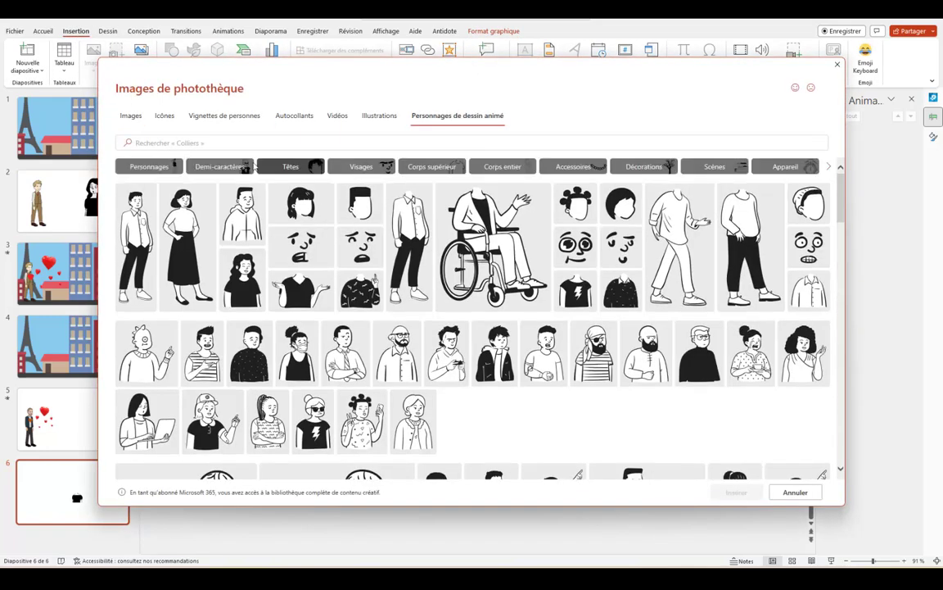
{"action": "left_click", "coordinate": [285, 169]}
{"action": "left_click", "coordinate": [136, 288]}
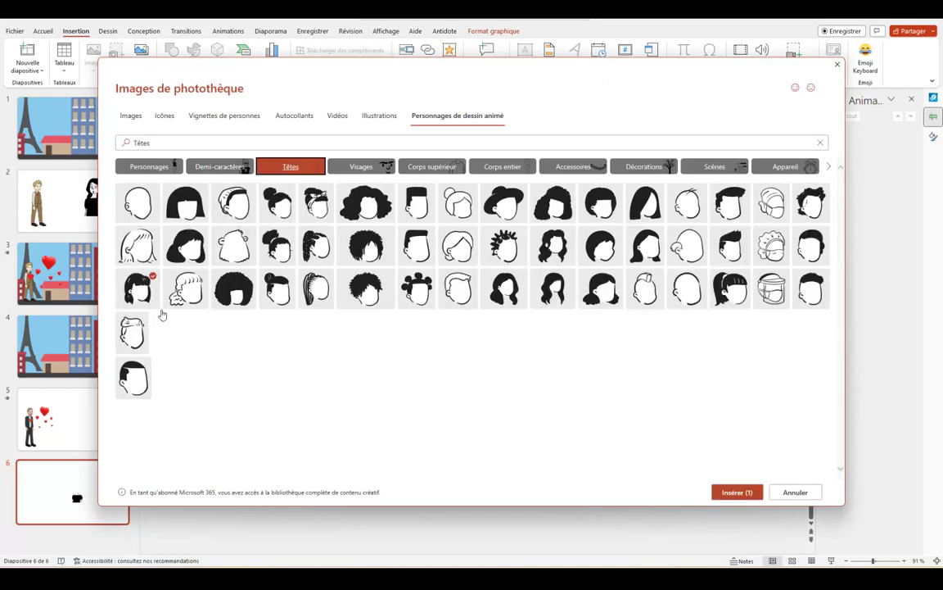
{"action": "left_click", "coordinate": [728, 494]}
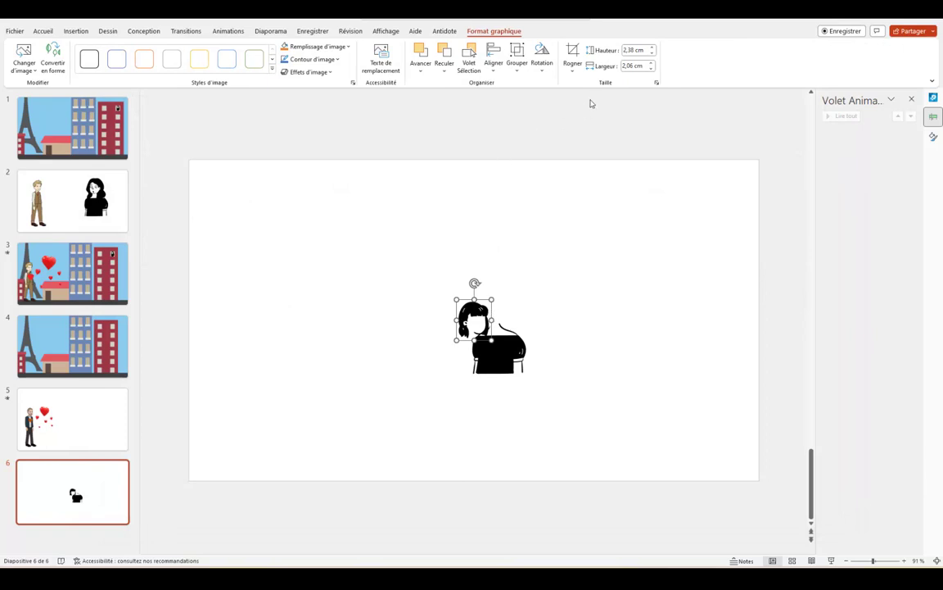
Flip the head horizontally and align it precisely on top of the body
{"action": "left_click", "coordinate": [542, 65]}
{"action": "left_click", "coordinate": [579, 127]}
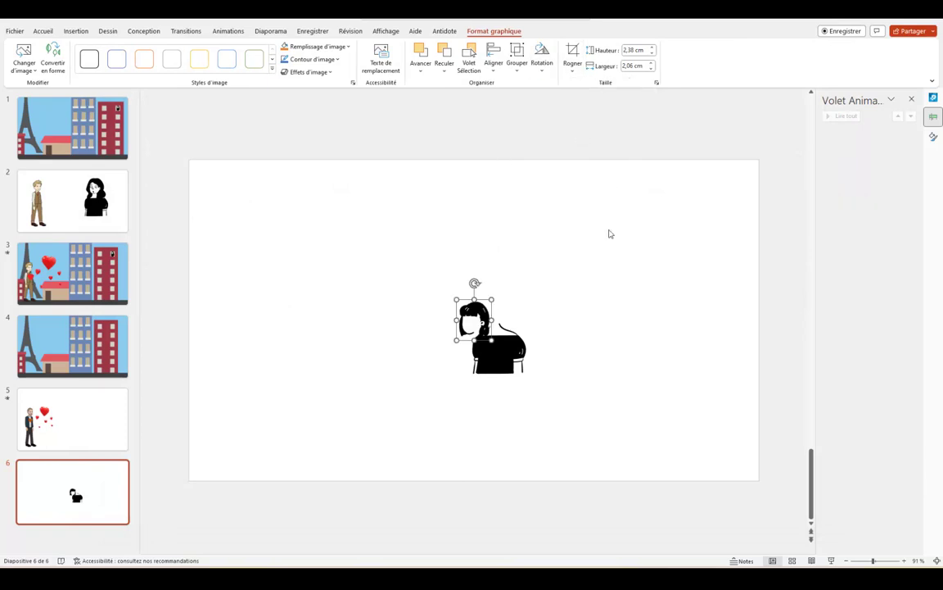
{"action": "left_click_drag", "start_coordinate": [474, 319], "coordinate": [492, 309]}
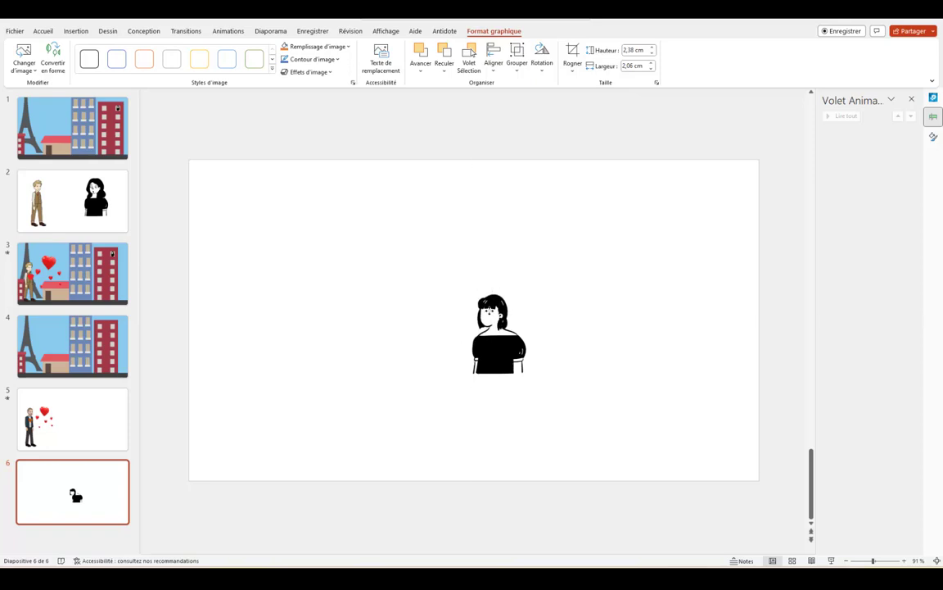
{"action": "left_click", "coordinate": [492, 310]}
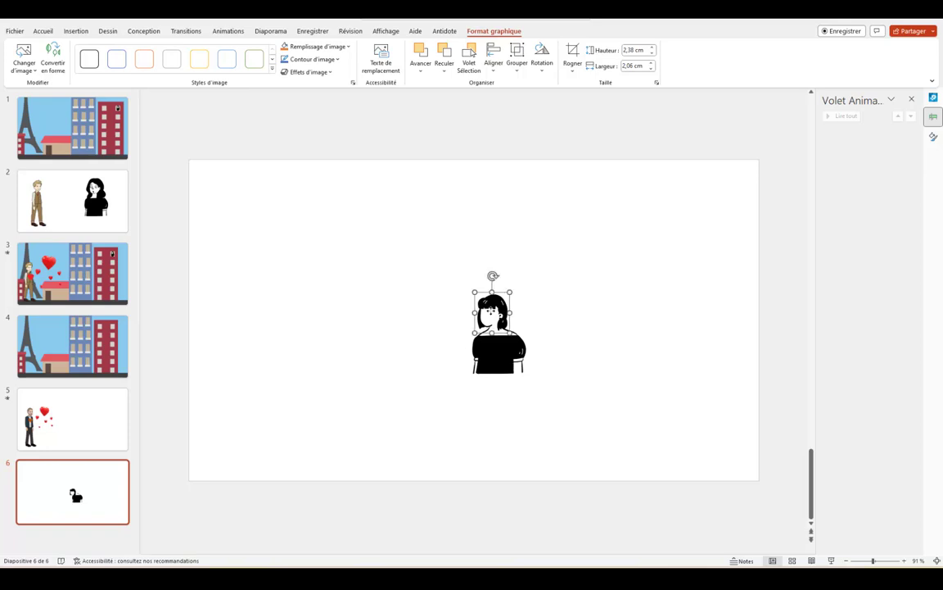
{"action": "left_click_drag", "start_coordinate": [492, 312], "coordinate": [493, 311]}
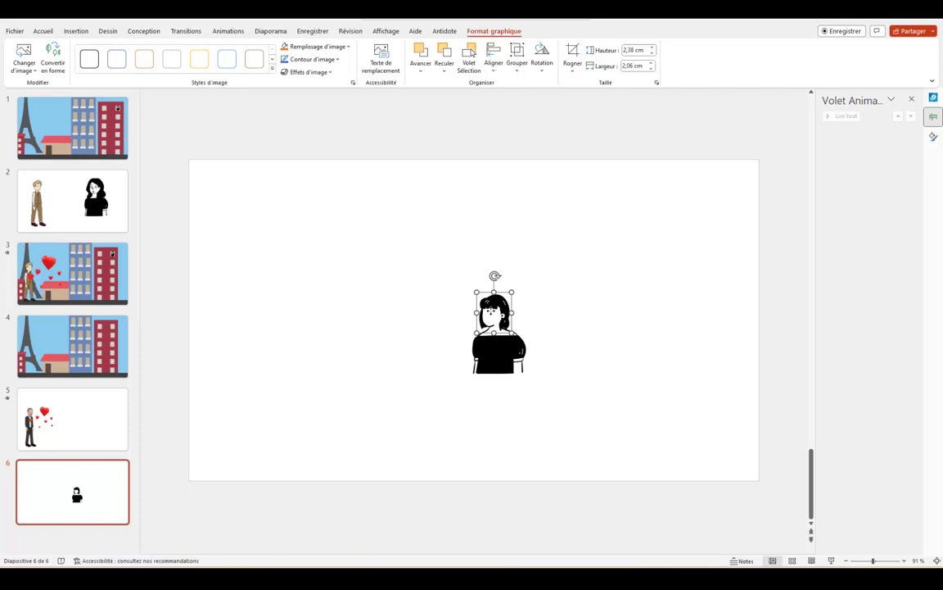
{"action": "key", "text": "ctrl+Right"}
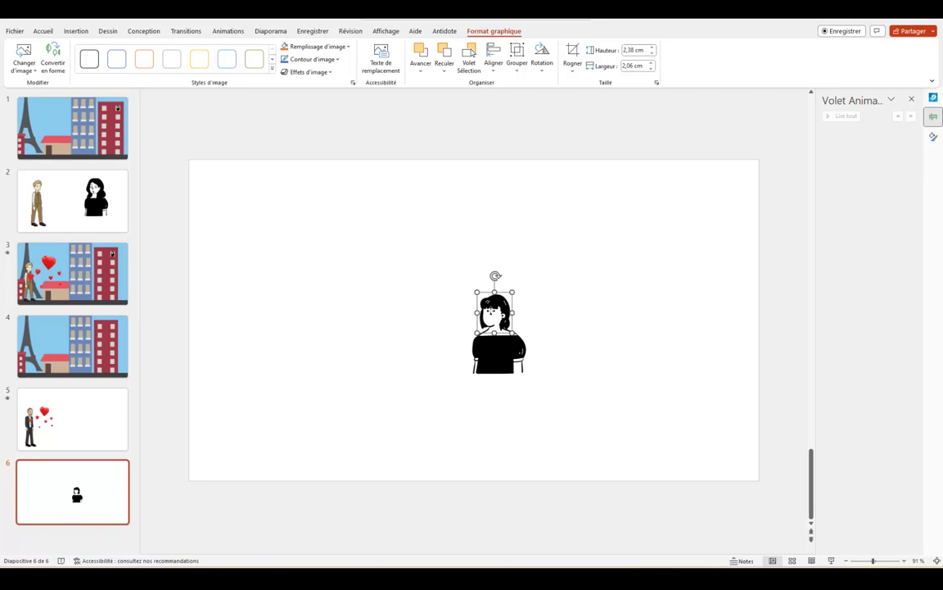
{"action": "key", "text": "Escape"}
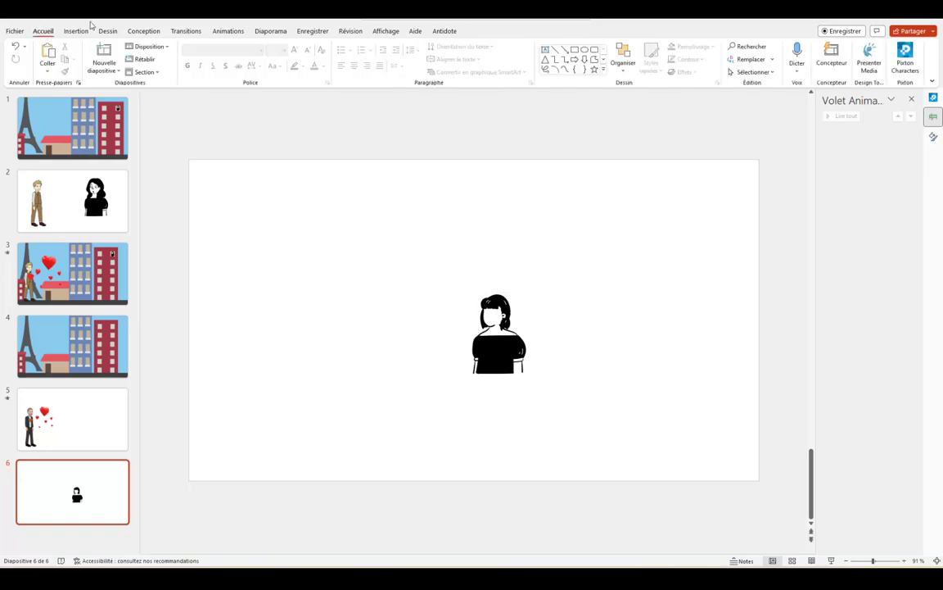
{"action": "left_click", "coordinate": [75, 31]}
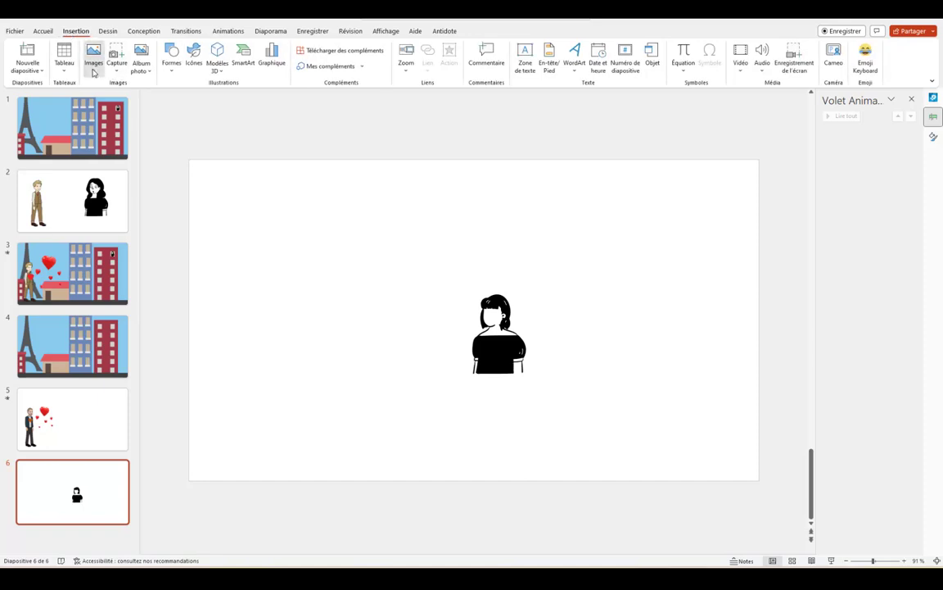
Insert the wide-eyed surprised face from the cartoon Visages stock images
{"action": "left_click", "coordinate": [94, 62]}
{"action": "left_click", "coordinate": [121, 114]}
{"action": "left_click", "coordinate": [469, 117]}
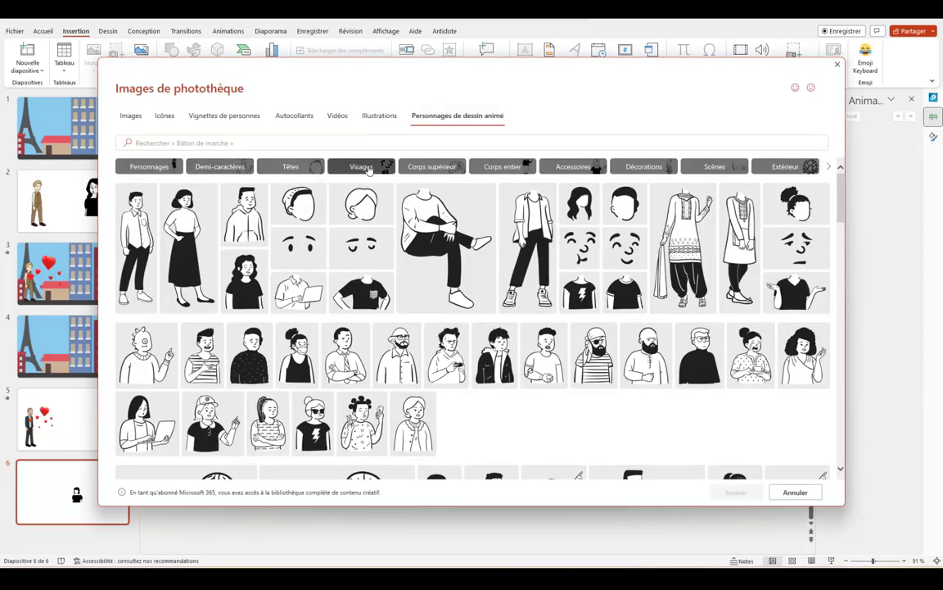
{"action": "left_click", "coordinate": [352, 167]}
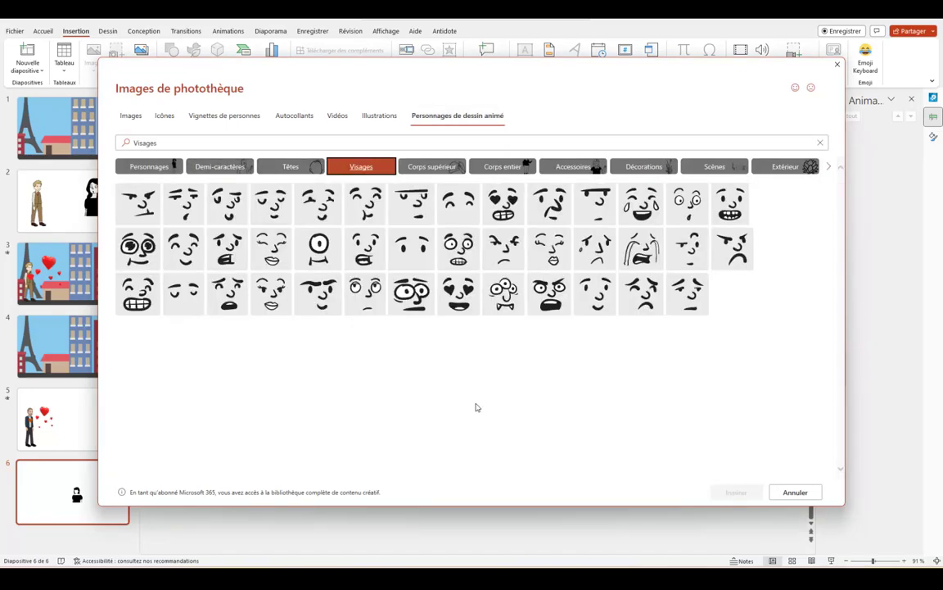
{"action": "left_click", "coordinate": [685, 210]}
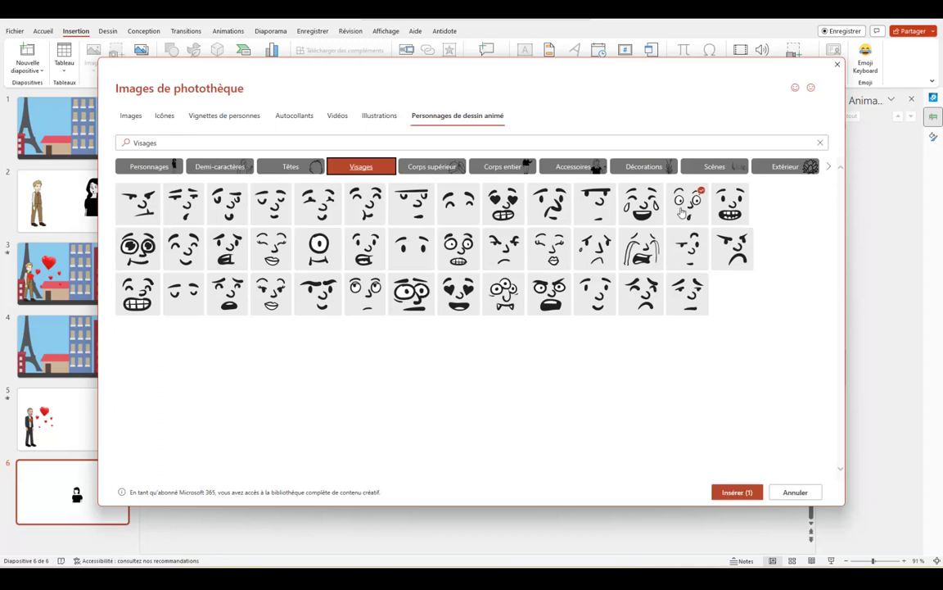
{"action": "left_click", "coordinate": [736, 492]}
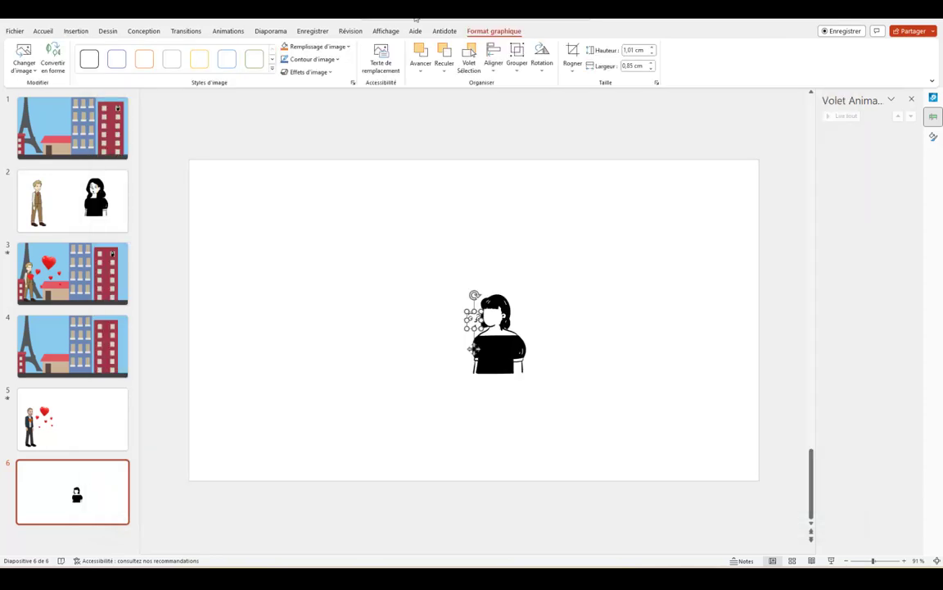
Flip the face horizontally and position it on the woman's head
{"action": "left_click", "coordinate": [541, 59]}
{"action": "left_click", "coordinate": [580, 128]}
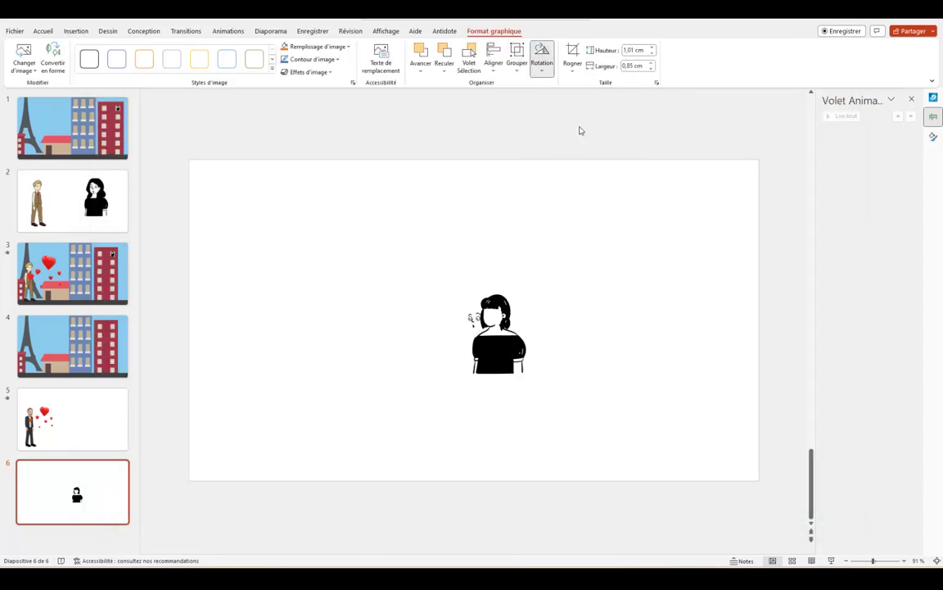
{"action": "left_click_drag", "start_coordinate": [476, 319], "coordinate": [494, 314]}
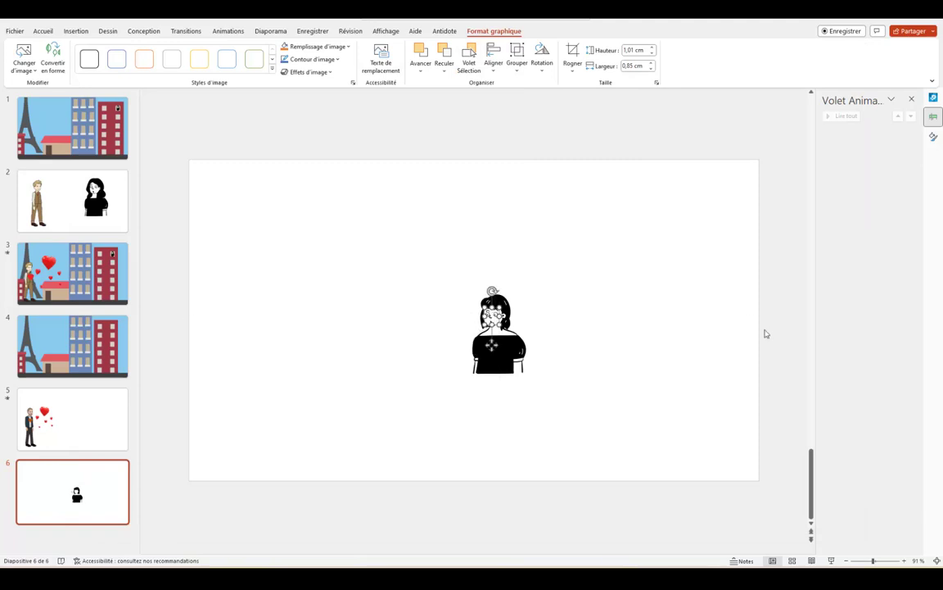
{"action": "key", "text": "Left"}
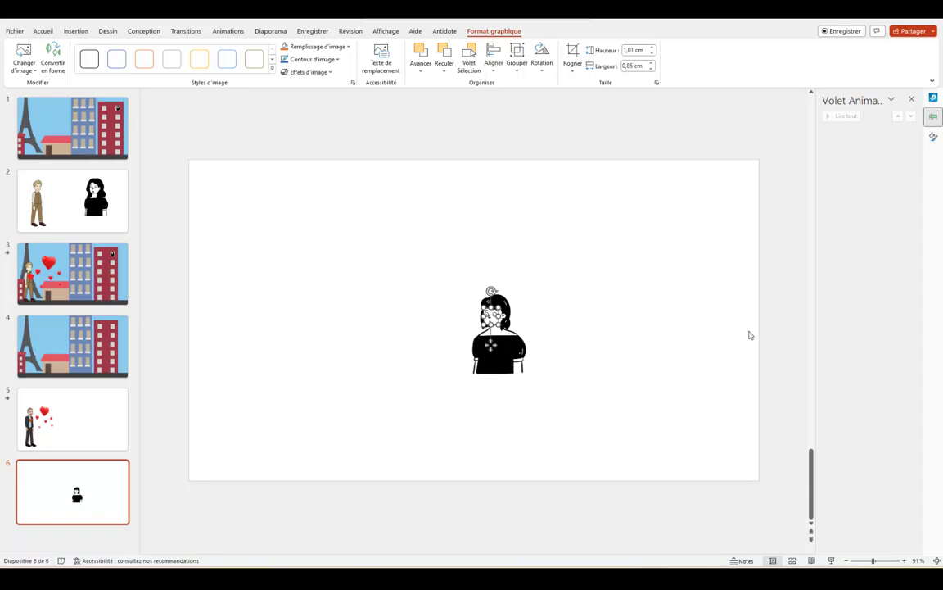
{"action": "left_click", "coordinate": [646, 244]}
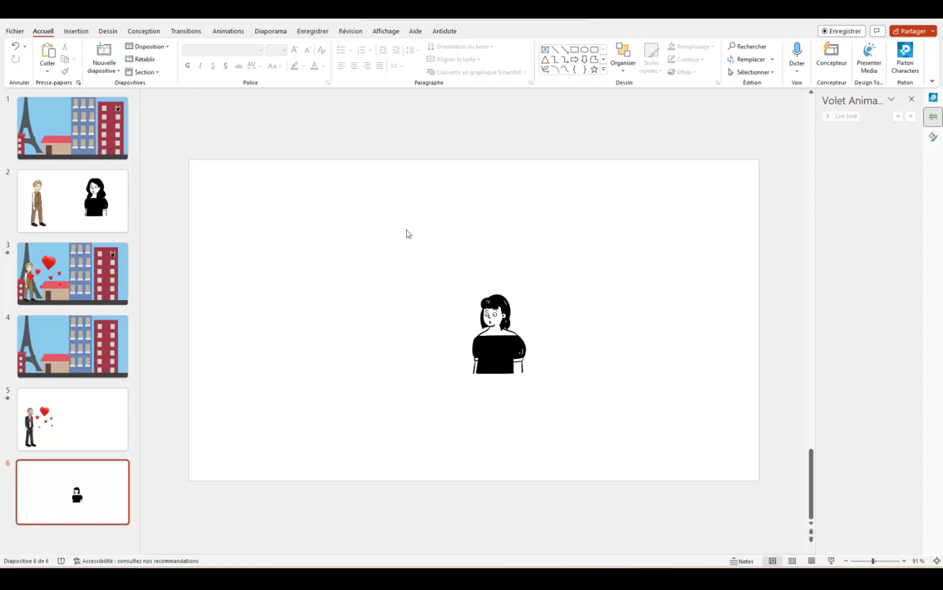
Select the woman and face together and group them into one figure
{"action": "left_click_drag", "start_coordinate": [390, 238], "coordinate": [580, 441]}
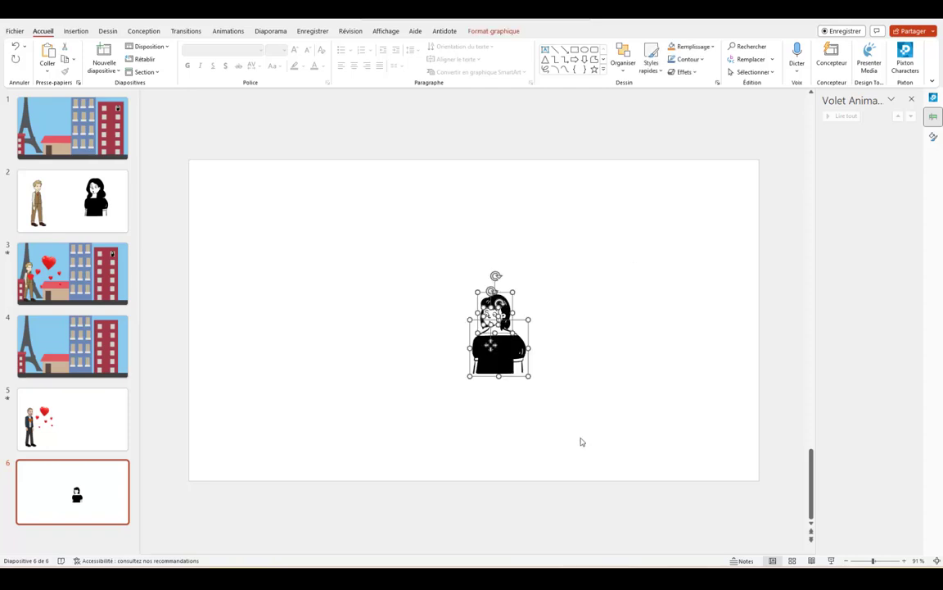
{"action": "right_click", "coordinate": [499, 360]}
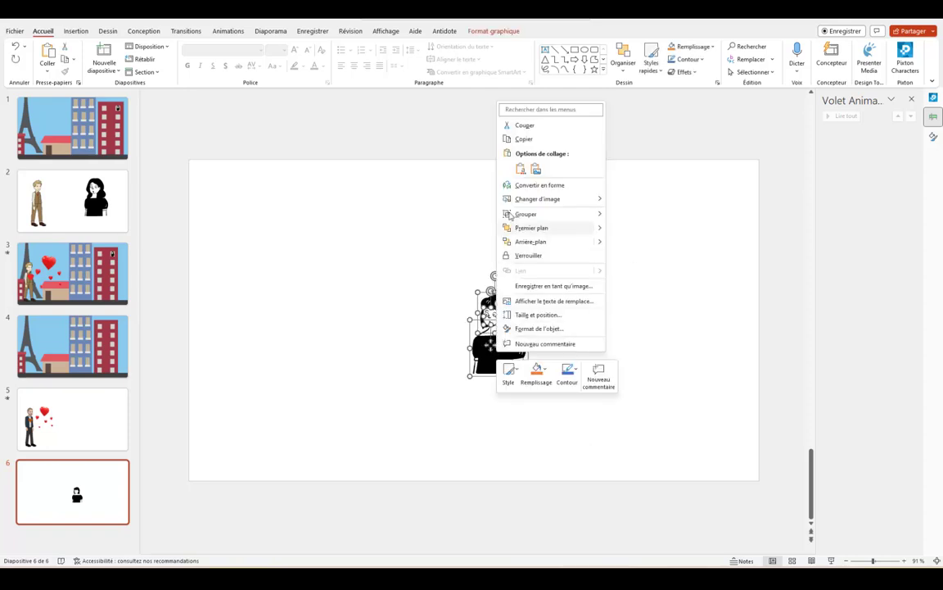
{"action": "left_click", "coordinate": [626, 214]}
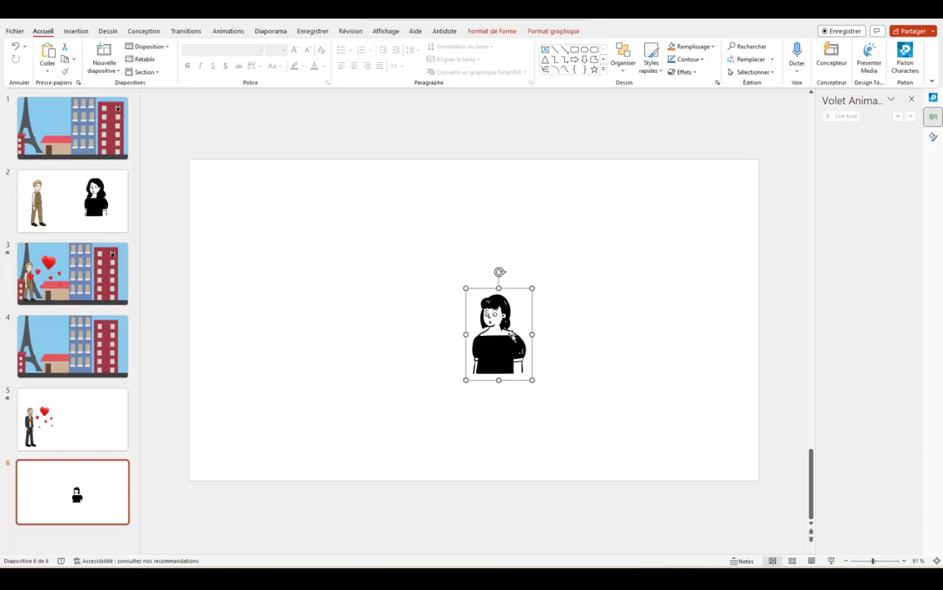
{"action": "left_click", "coordinate": [416, 341]}
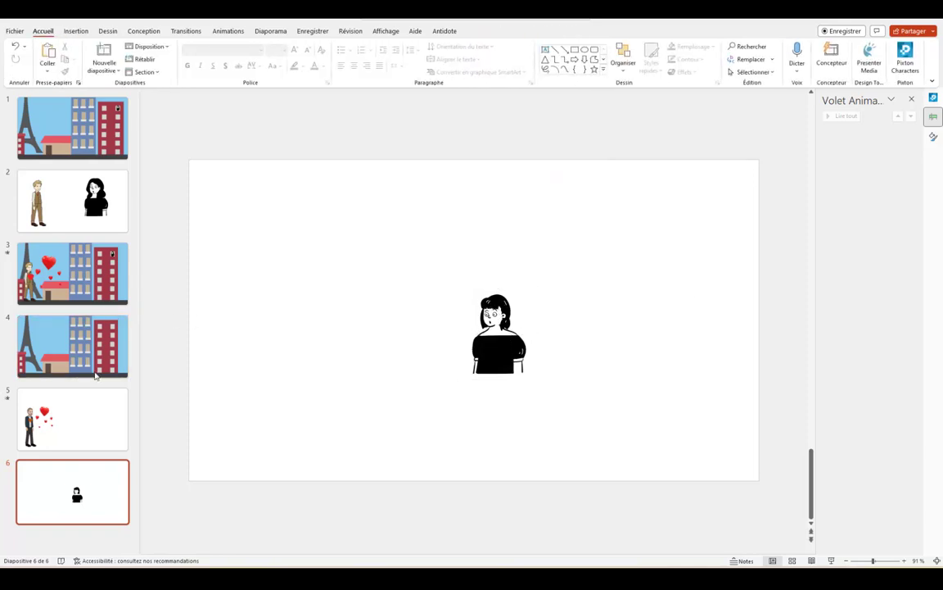
Copy slide 4 and paste the Paris street scene onto slide 5 as a picture
{"action": "left_click", "coordinate": [67, 346]}
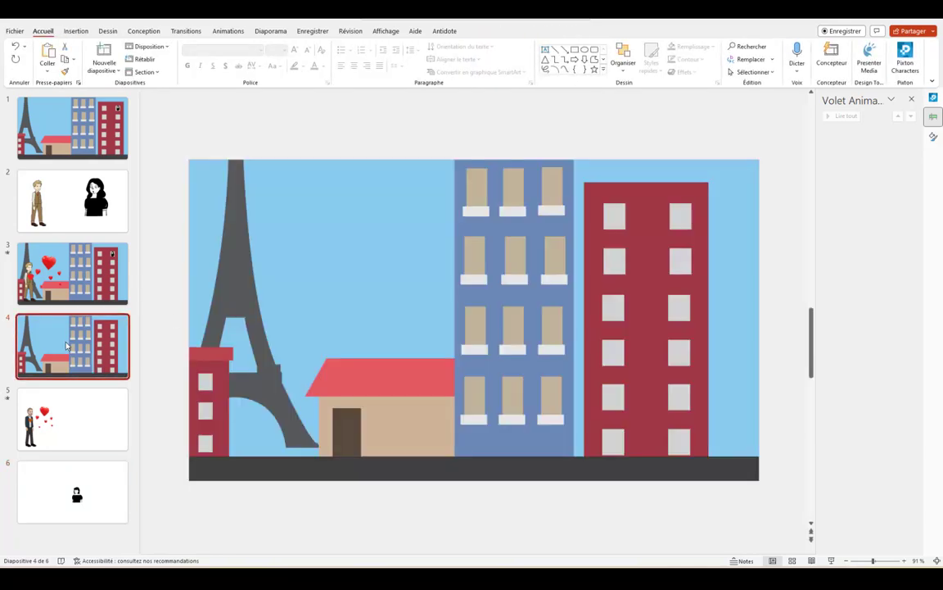
{"action": "right_click", "coordinate": [67, 346]}
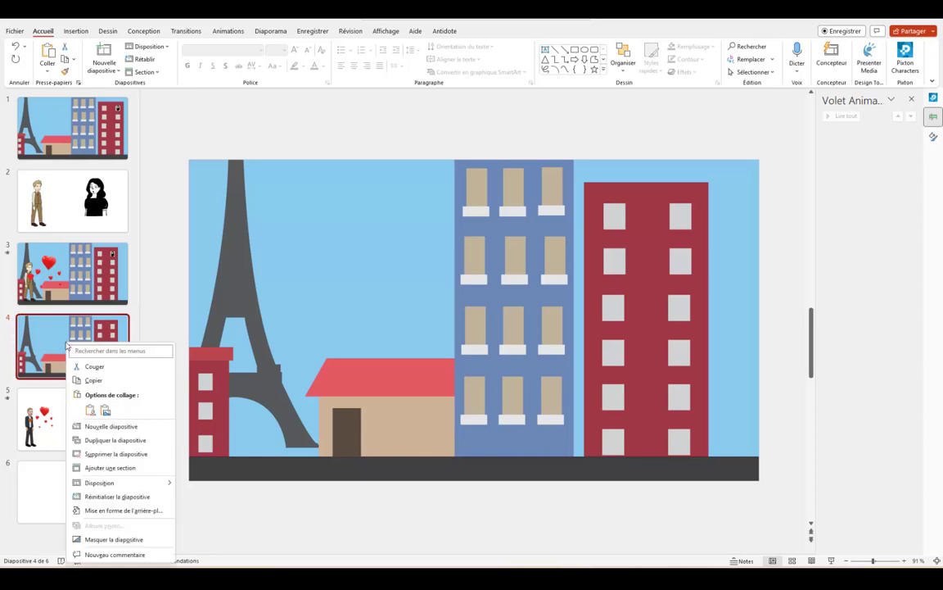
{"action": "left_click", "coordinate": [94, 382]}
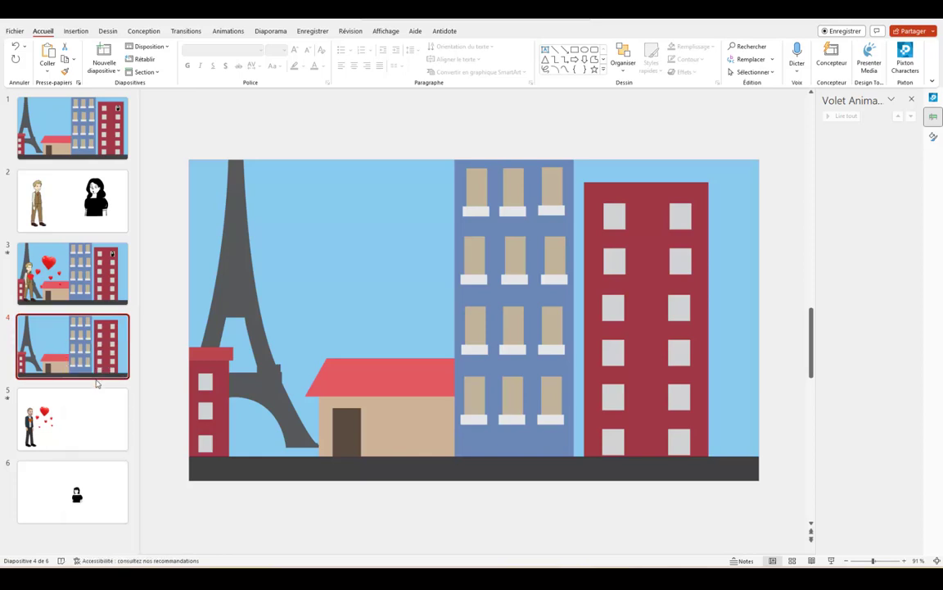
{"action": "left_click", "coordinate": [94, 433]}
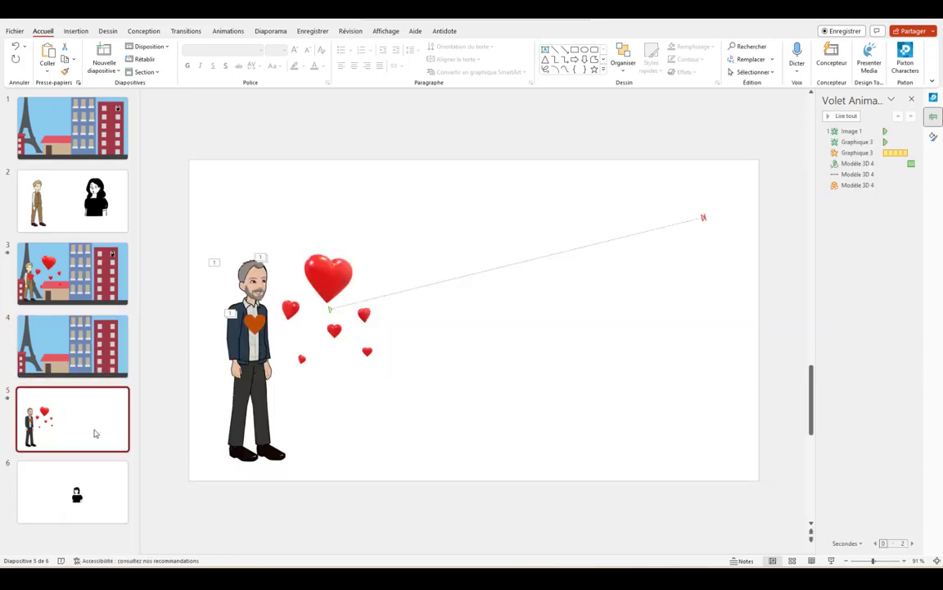
{"action": "right_click", "coordinate": [242, 194]}
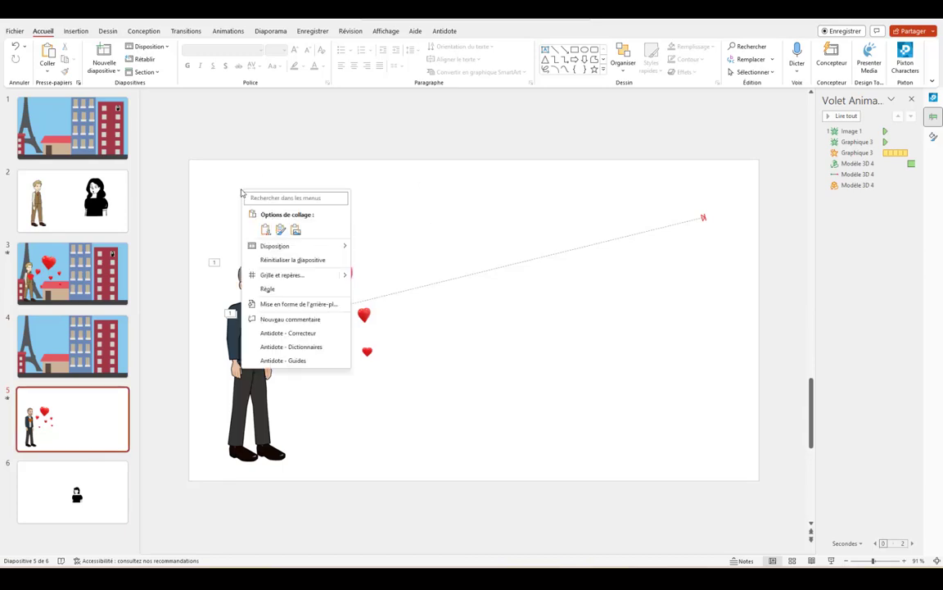
{"action": "left_click", "coordinate": [296, 230]}
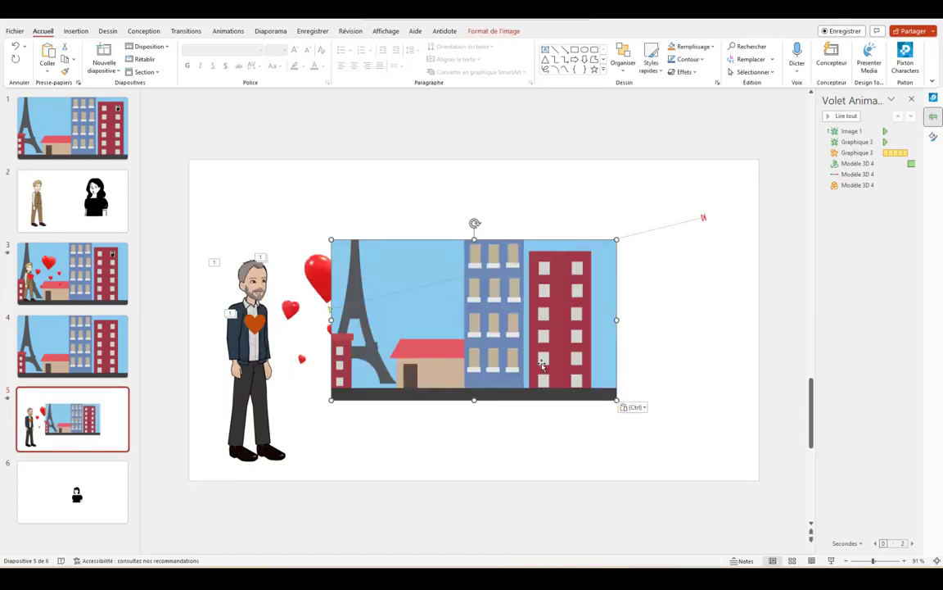
Stretch the street picture to fill slide 5 and send it behind the man and hearts
{"action": "left_click_drag", "start_coordinate": [453, 349], "coordinate": [312, 270]}
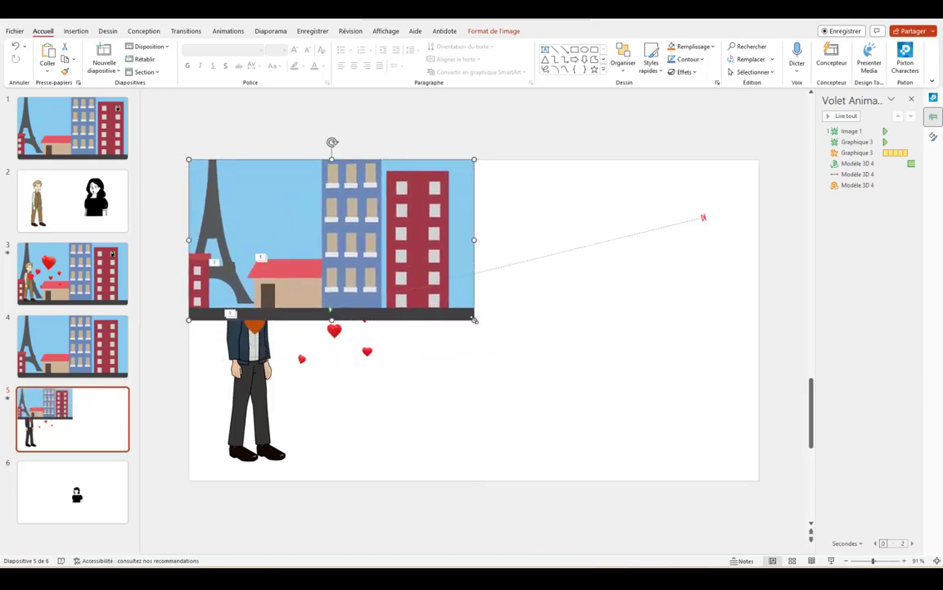
{"action": "left_click_drag", "start_coordinate": [477, 320], "coordinate": [760, 452]}
{"action": "right_click", "coordinate": [702, 280]}
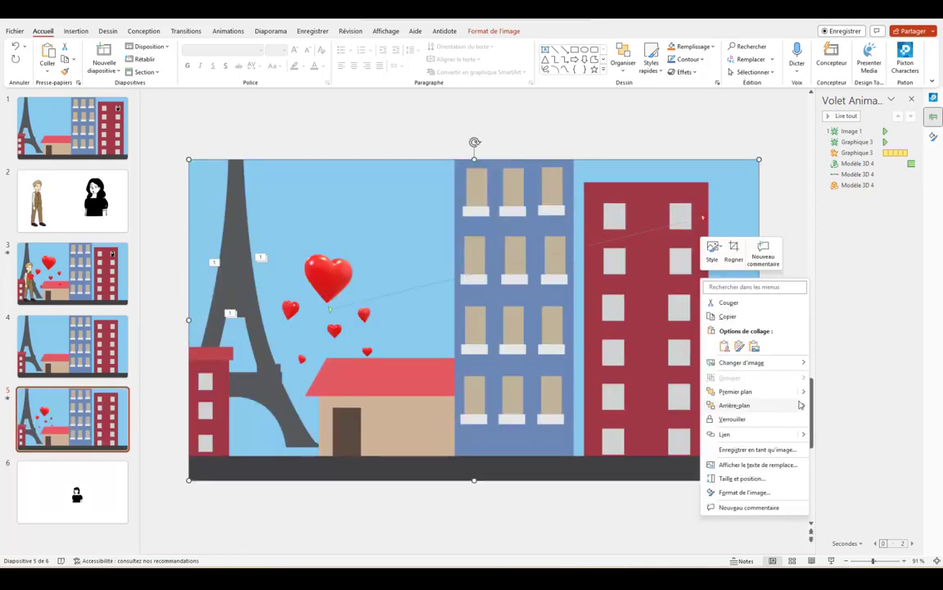
{"action": "mouse_move", "coordinate": [734, 405]}
{"action": "left_click", "coordinate": [843, 407]}
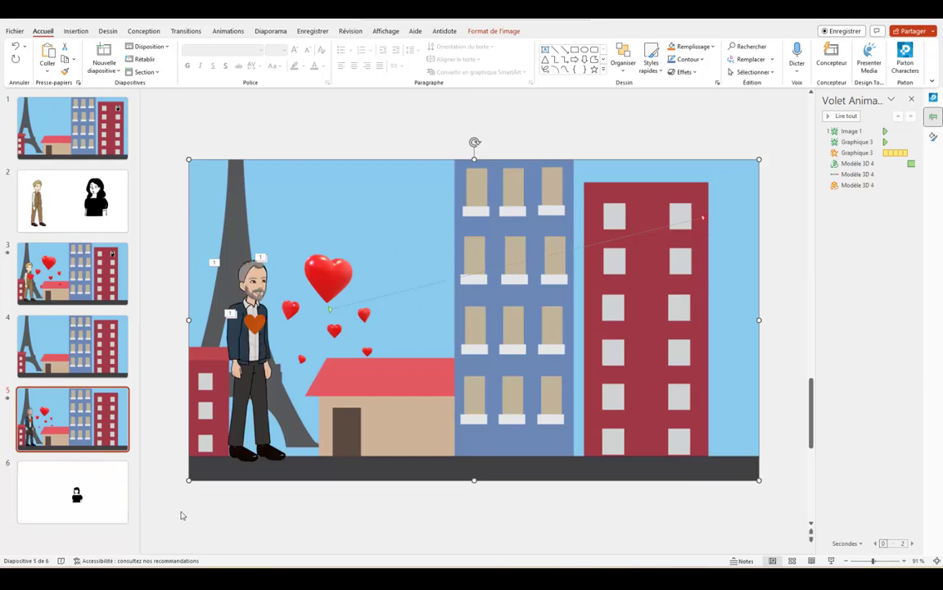
{"action": "left_click", "coordinate": [76, 497]}
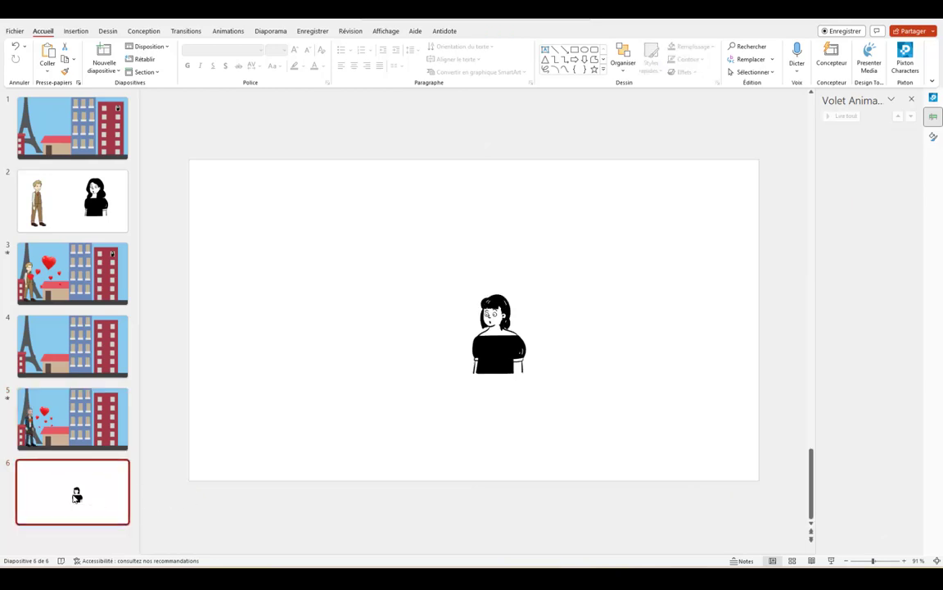
{"action": "left_click", "coordinate": [498, 334]}
{"action": "right_click", "coordinate": [498, 334]}
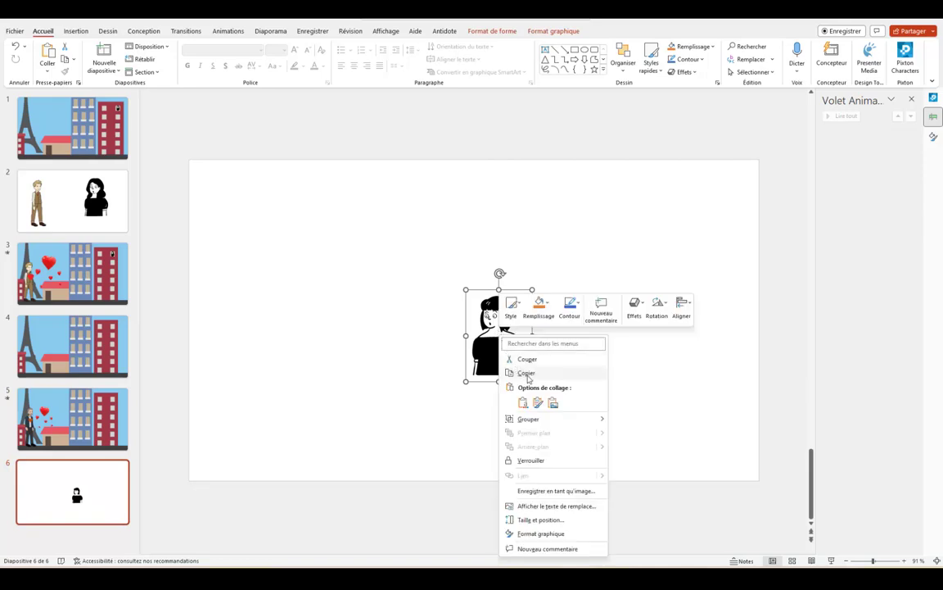
{"action": "key", "text": "Escape"}
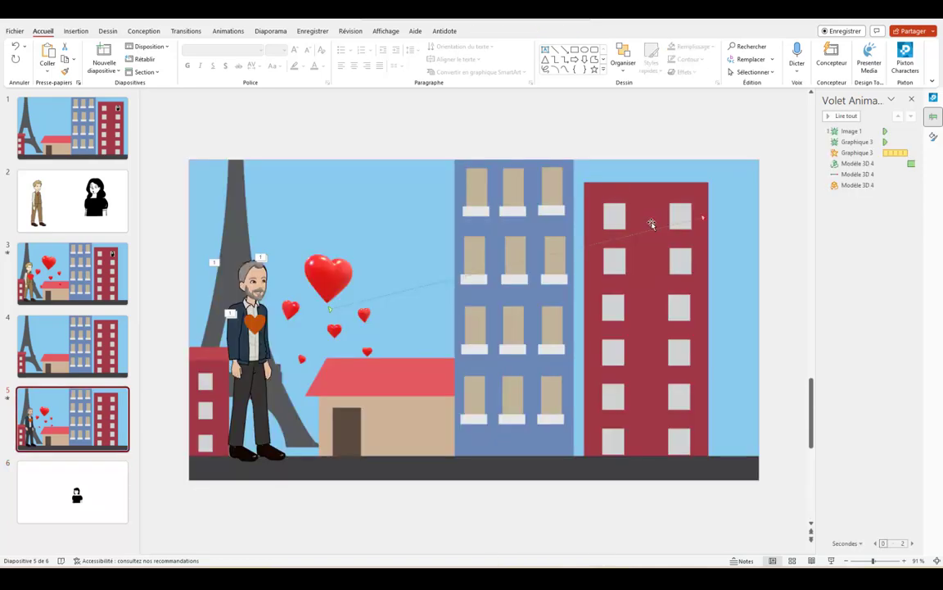
{"action": "right_click", "coordinate": [680, 212]}
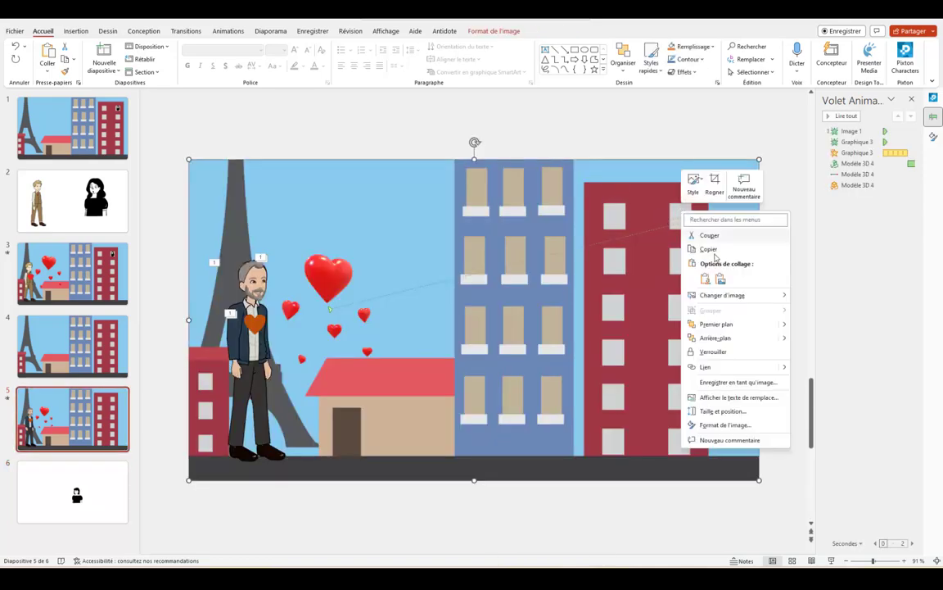
{"action": "left_click", "coordinate": [689, 273]}
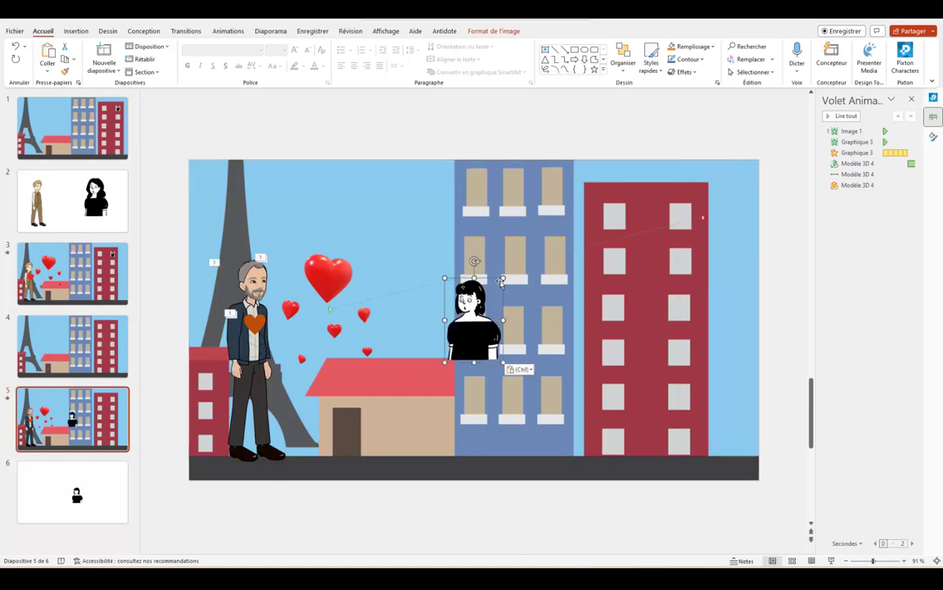
{"action": "mouse_move", "coordinate": [500, 280]}
{"action": "left_mouse_down"}
{"action": "mouse_move", "coordinate": [479, 304]}
{"action": "mouse_move", "coordinate": [694, 200]}
{"action": "mouse_move", "coordinate": [679, 217]}
{"action": "left_mouse_up"}
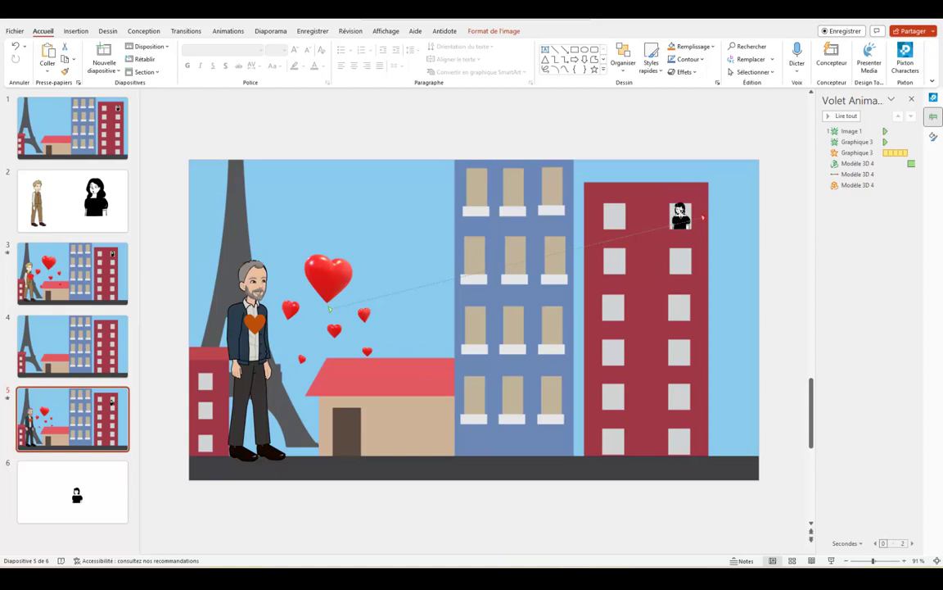
{"action": "left_click", "coordinate": [688, 205]}
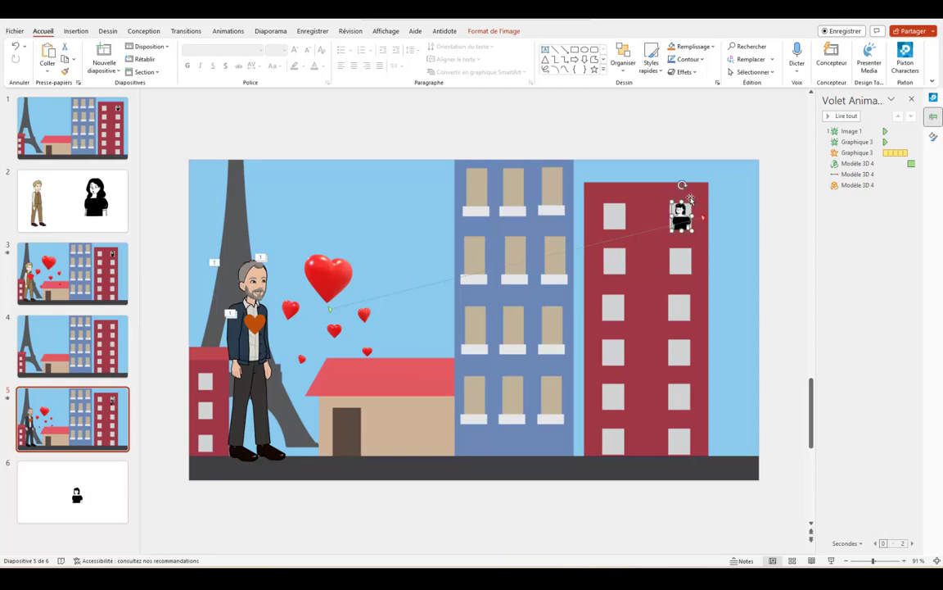
{"action": "key", "text": "Escape"}
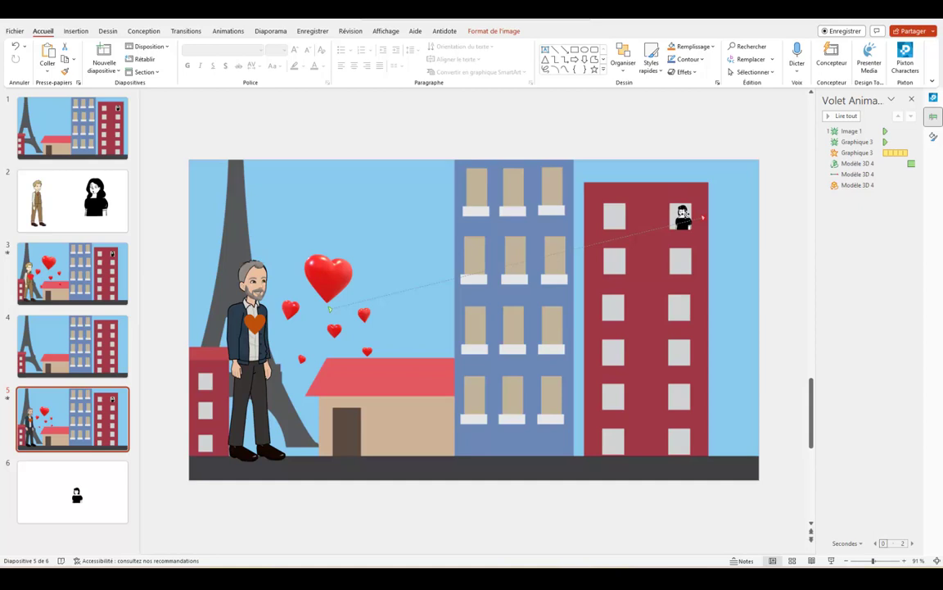
{"action": "left_click", "coordinate": [786, 281]}
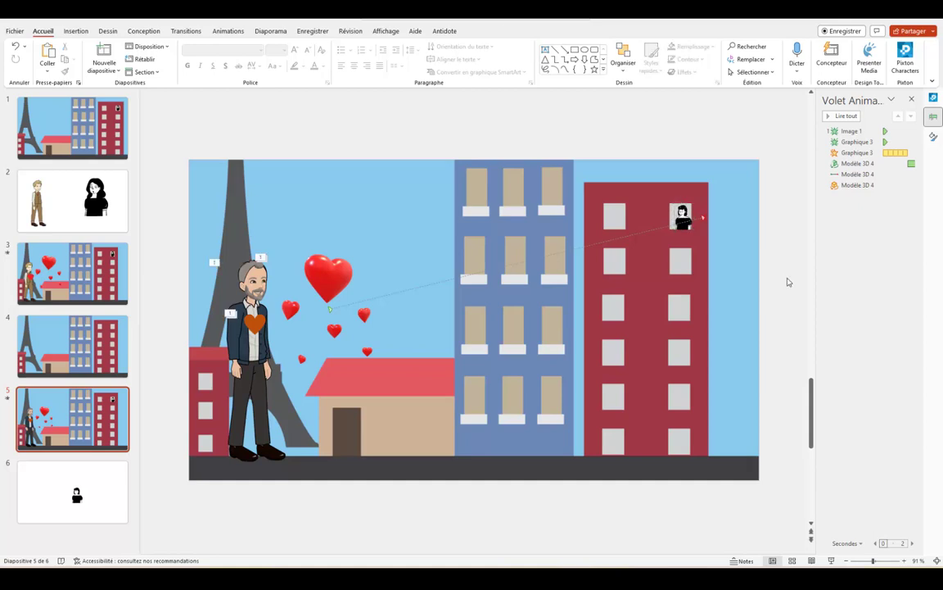
{"action": "left_click", "coordinate": [693, 219]}
{"action": "left_click", "coordinate": [683, 217]}
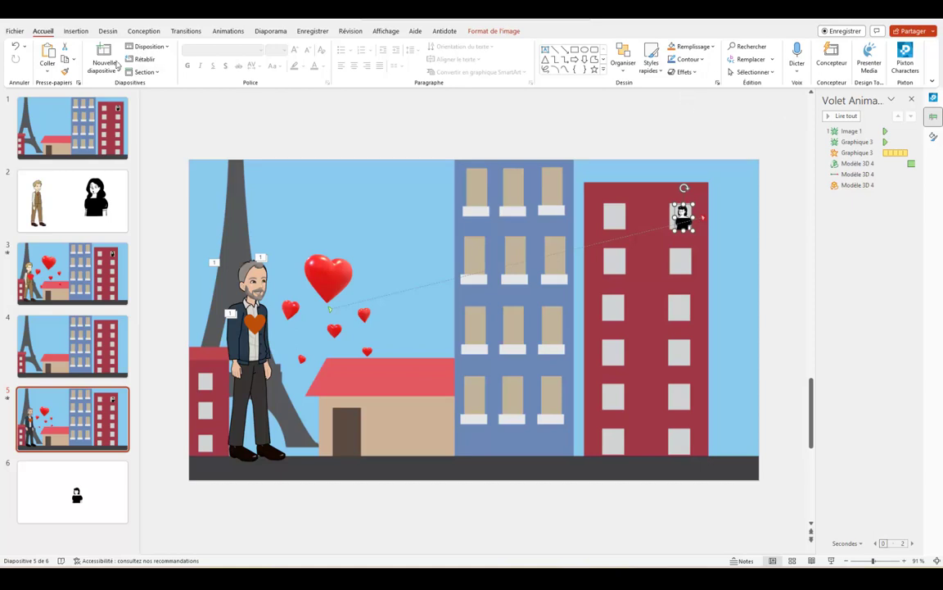
Give the woman in the window an Apparaître entrance animation
{"action": "left_click", "coordinate": [227, 31]}
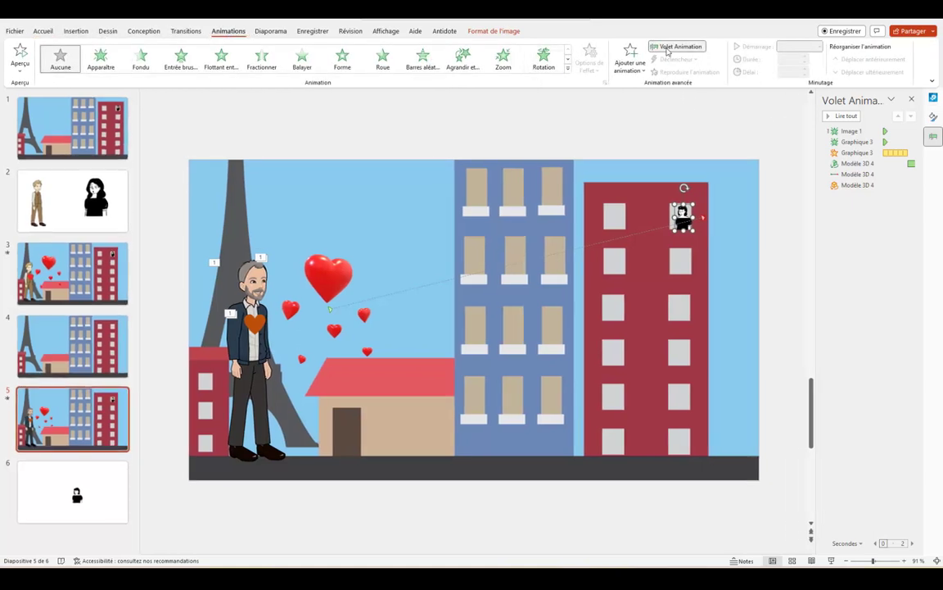
{"action": "left_click", "coordinate": [630, 59]}
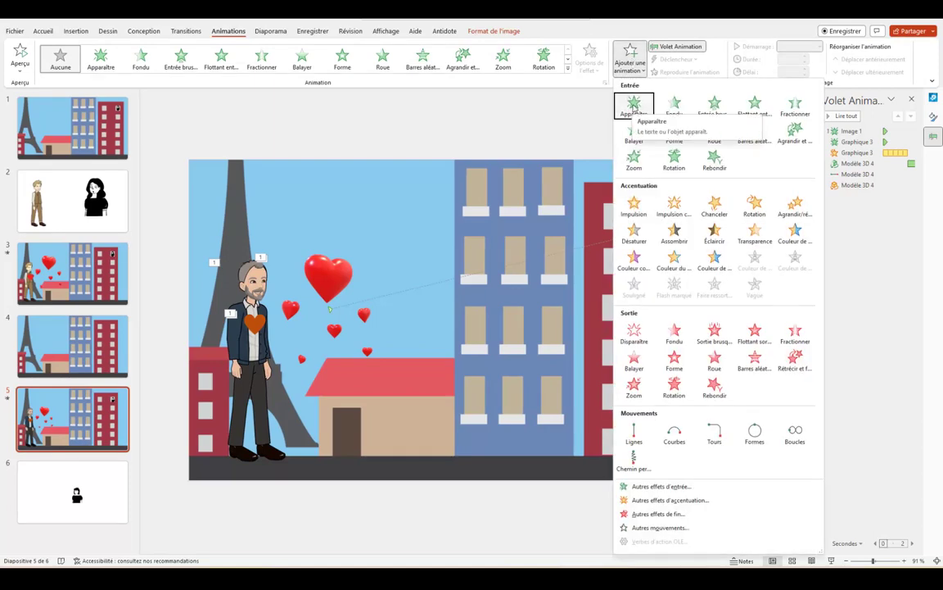
{"action": "left_click", "coordinate": [634, 107]}
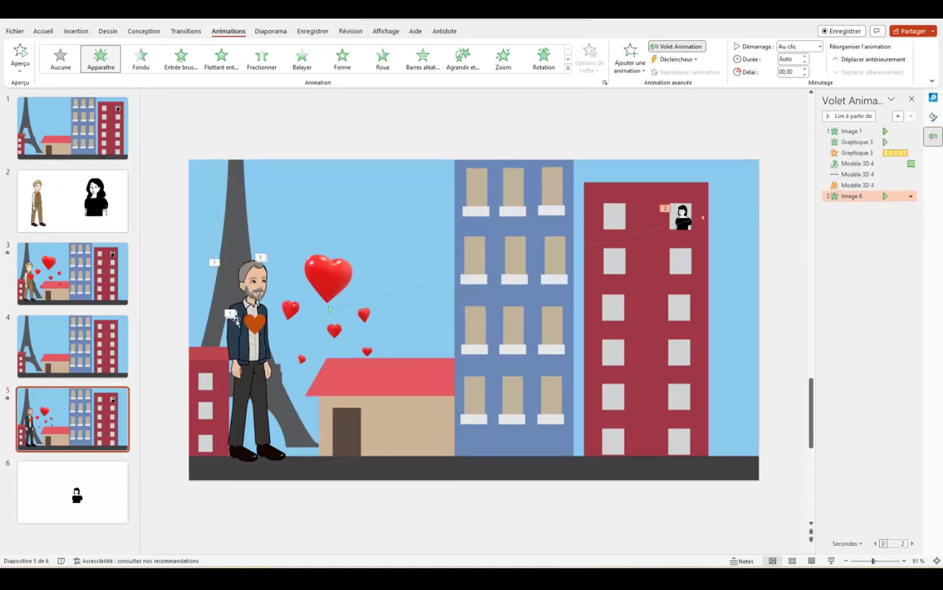
Move Image 6's animation up in the Animation Pane to follow the first Graphique 3
{"action": "left_click", "coordinate": [241, 272]}
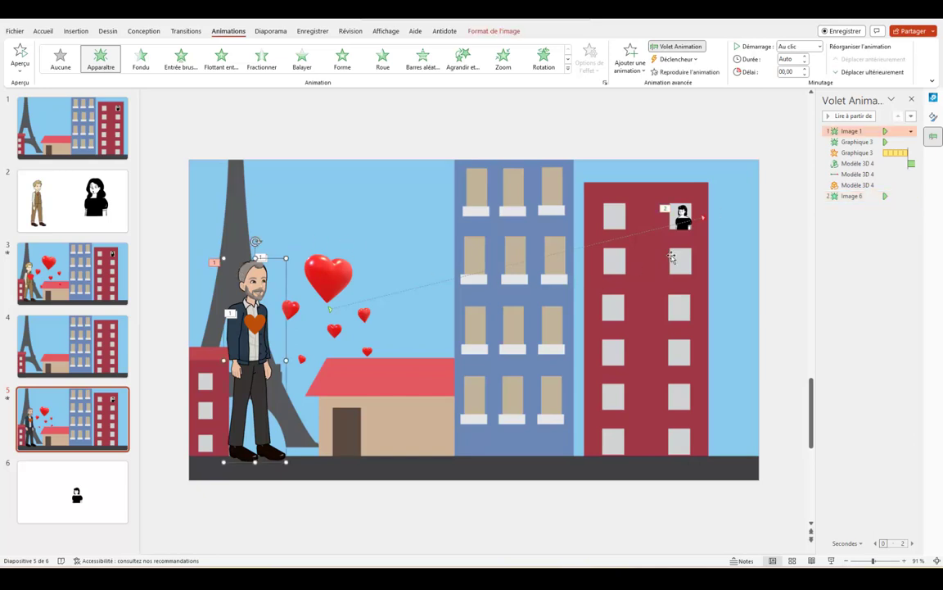
{"action": "left_click", "coordinate": [859, 196]}
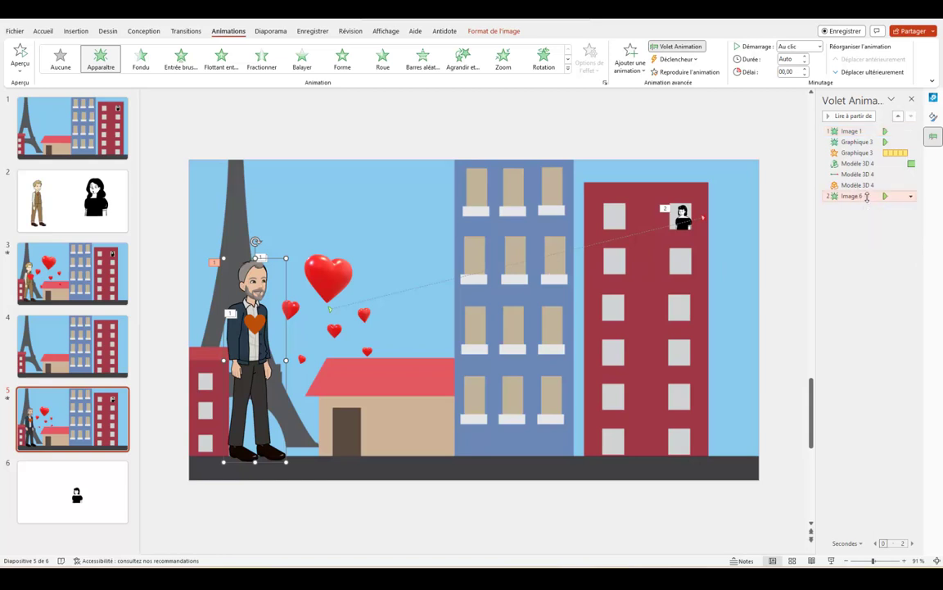
{"action": "left_click_drag", "start_coordinate": [877, 153], "coordinate": [878, 154]}
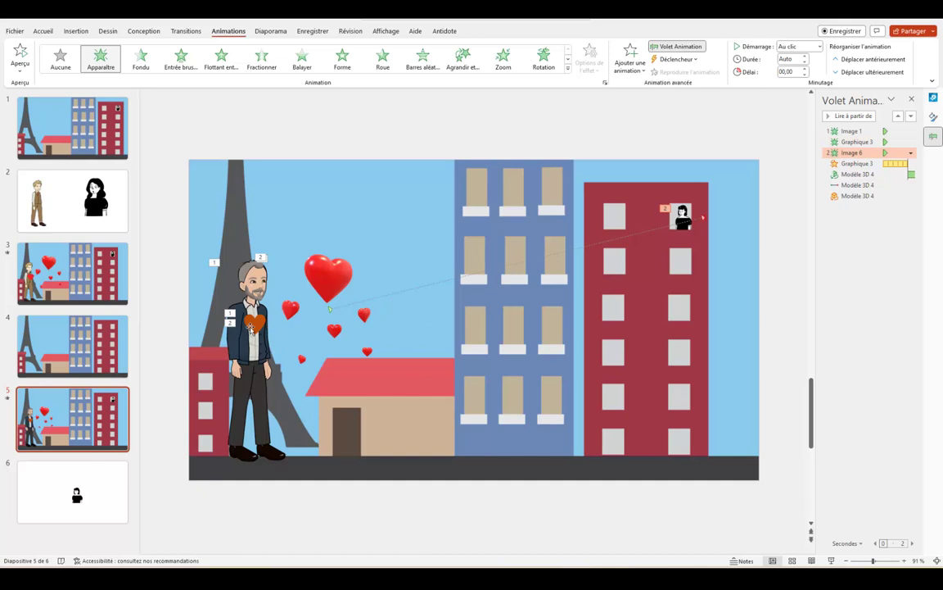
Move Image 6's animation below the first Graphique 3 and preview the slide's animations
{"action": "left_click", "coordinate": [252, 326]}
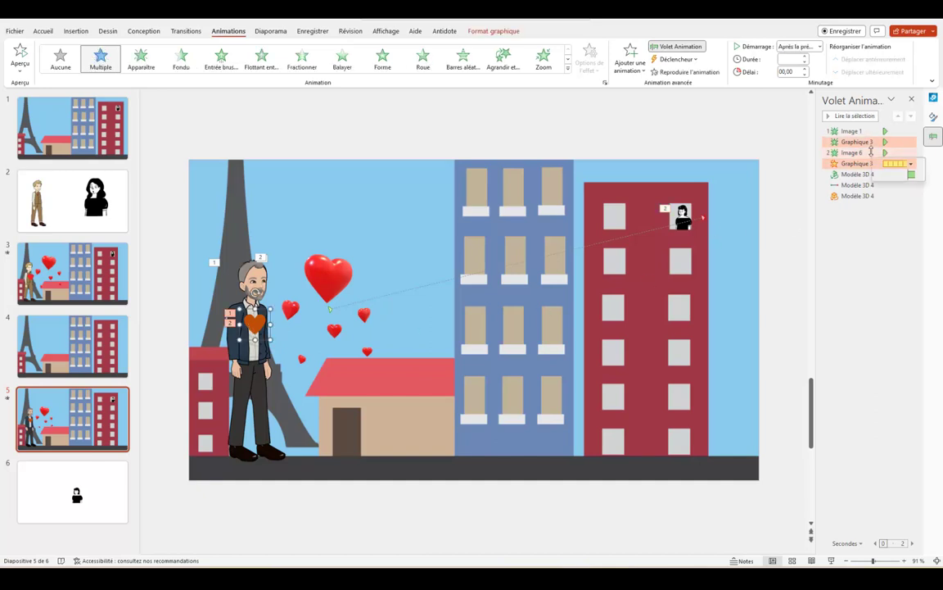
{"action": "mouse_move", "coordinate": [872, 153]}
{"action": "left_mouse_down"}
{"action": "mouse_move", "coordinate": [876, 168]}
{"action": "mouse_move", "coordinate": [875, 155]}
{"action": "left_mouse_up"}
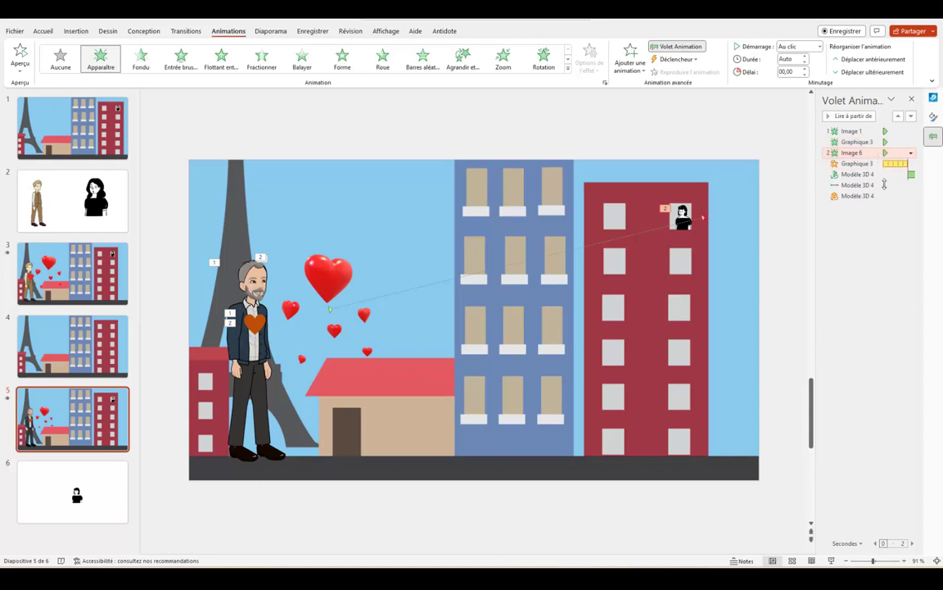
{"action": "left_click", "coordinate": [898, 164]}
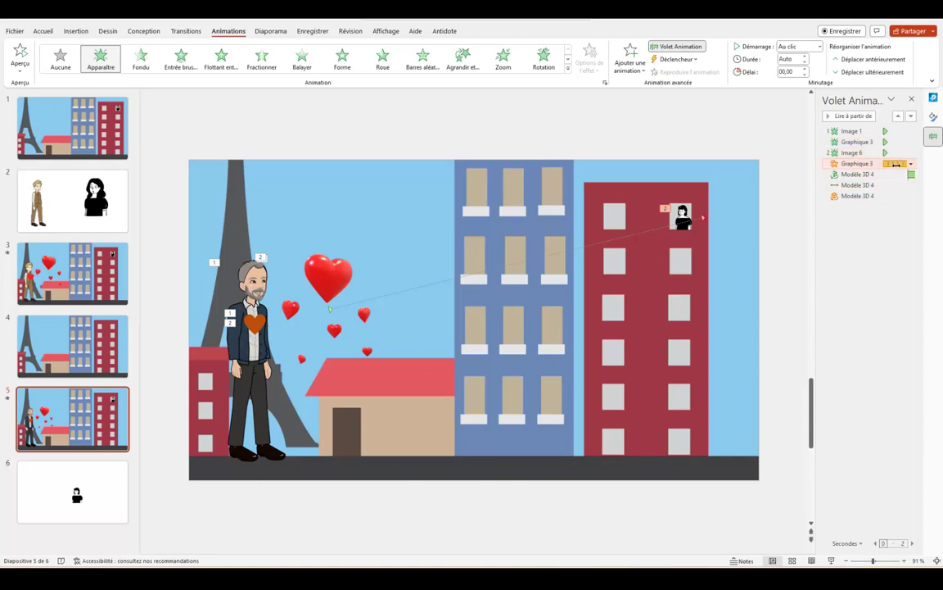
{"action": "left_click", "coordinate": [7, 399]}
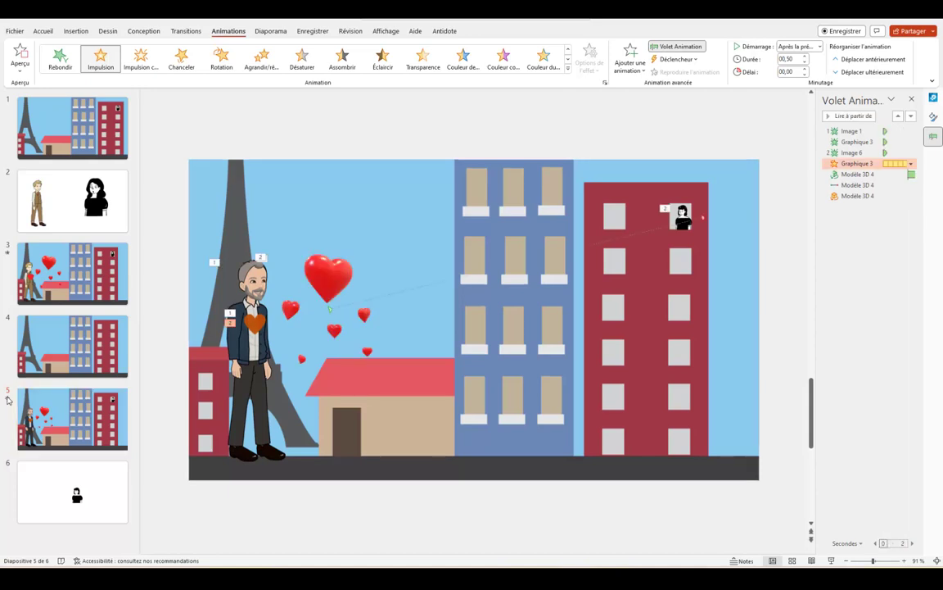
{"action": "left_click", "coordinate": [7, 399]}
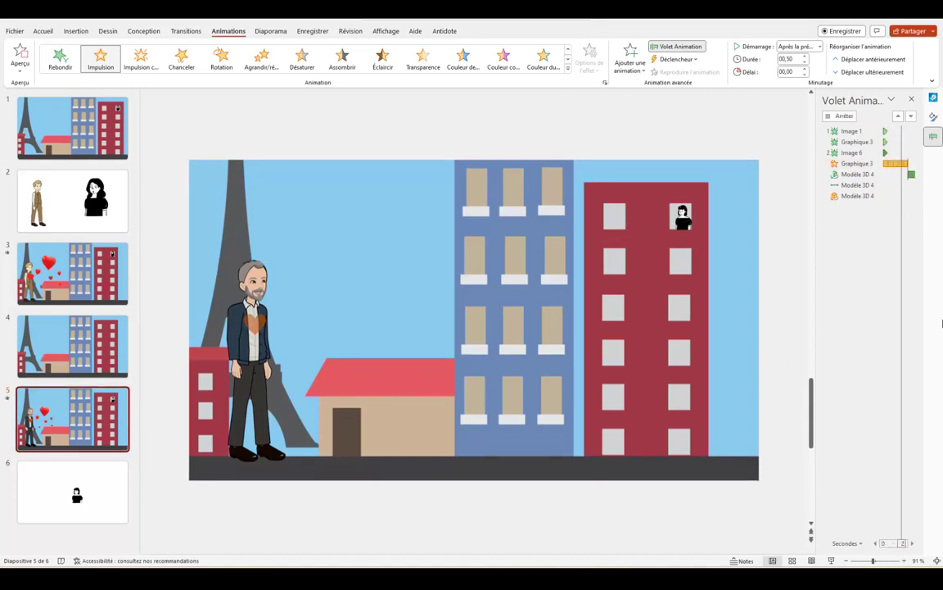
Set Image 6's Apparaître entrance to start After Previous
{"action": "left_click", "coordinate": [907, 154]}
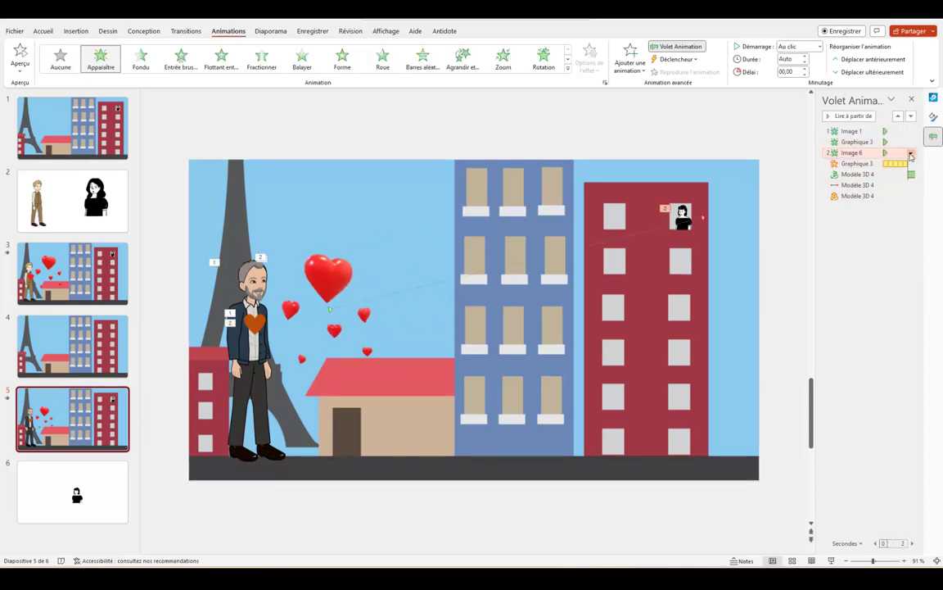
{"action": "left_click", "coordinate": [911, 154]}
{"action": "left_click", "coordinate": [860, 187]}
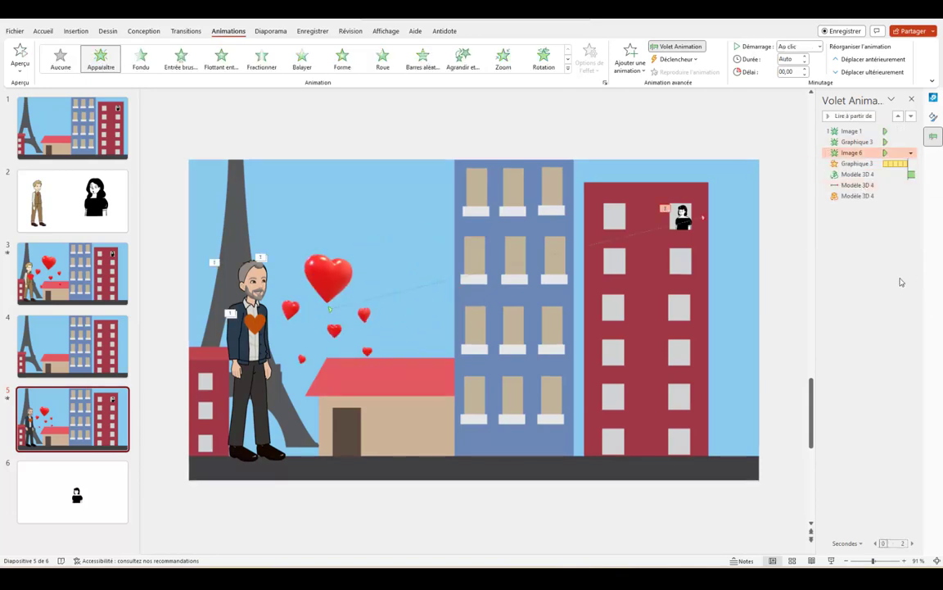
Give Image 6's Apparaître entrance a 1-second delay in its Effect Options timing
{"action": "left_click", "coordinate": [910, 153]}
{"action": "left_click", "coordinate": [816, 199]}
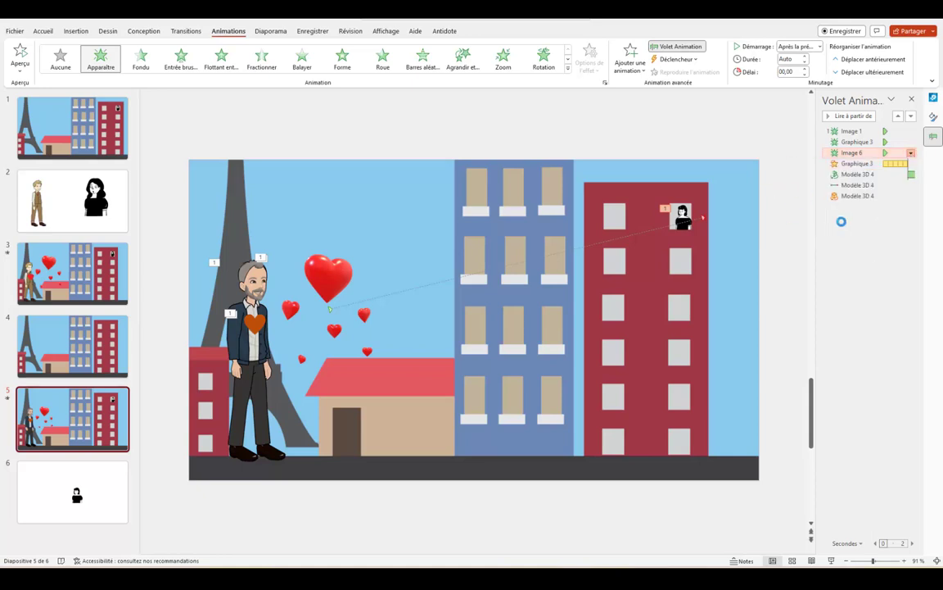
{"action": "left_click", "coordinate": [413, 227]}
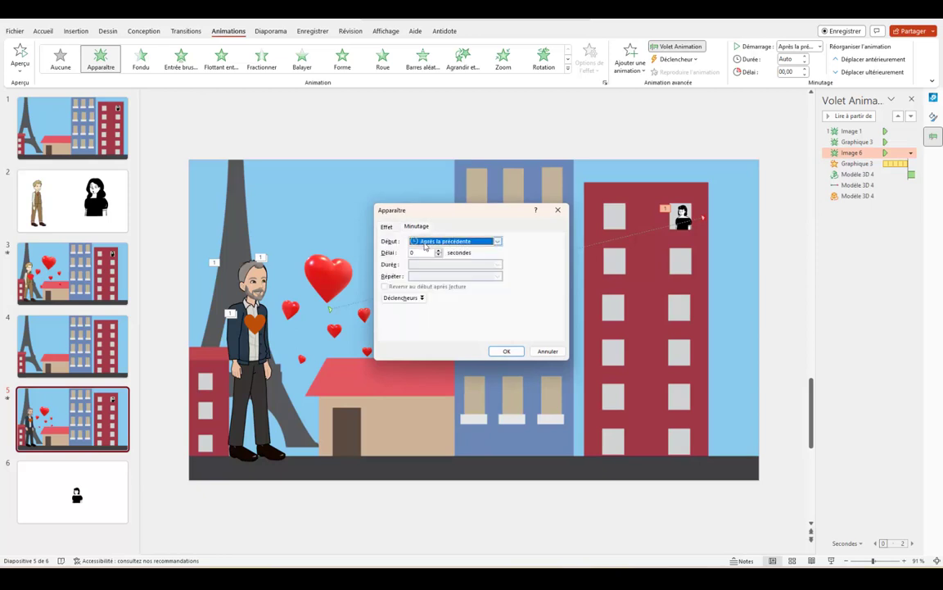
{"action": "left_click", "coordinate": [438, 251]}
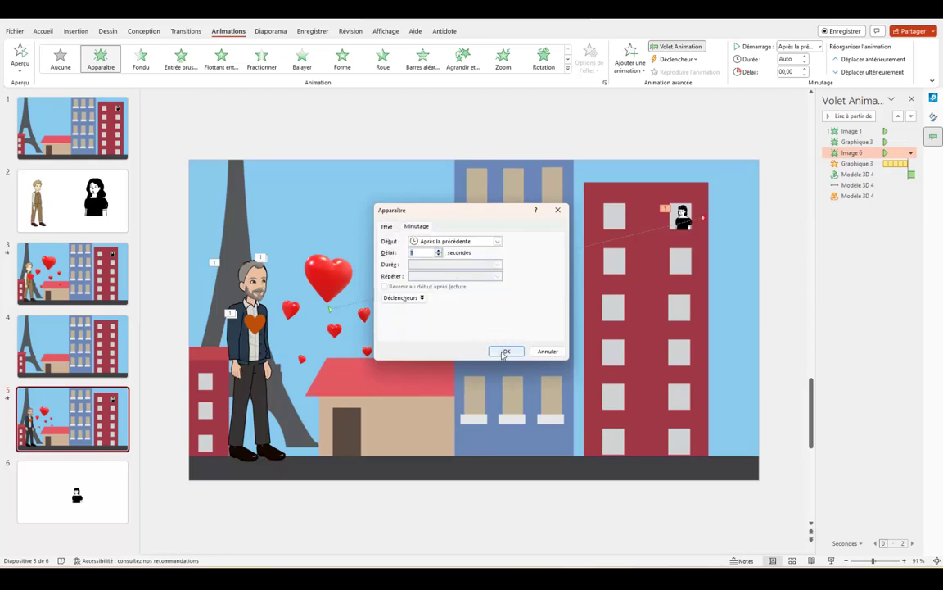
{"action": "left_click", "coordinate": [505, 351]}
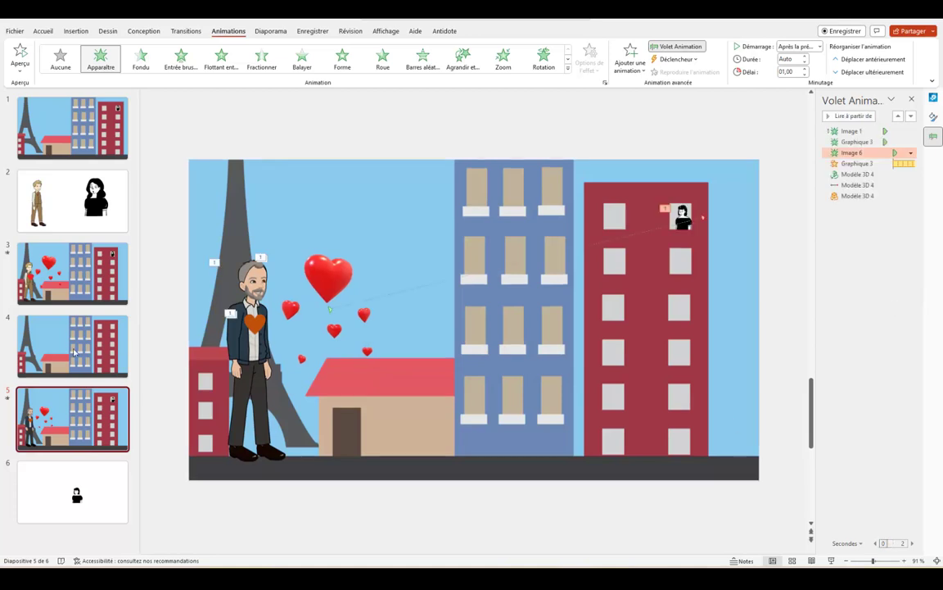
Preview the hearts animation, then send the woman-in-the-window picture one layer backward
{"action": "left_click", "coordinate": [7, 399]}
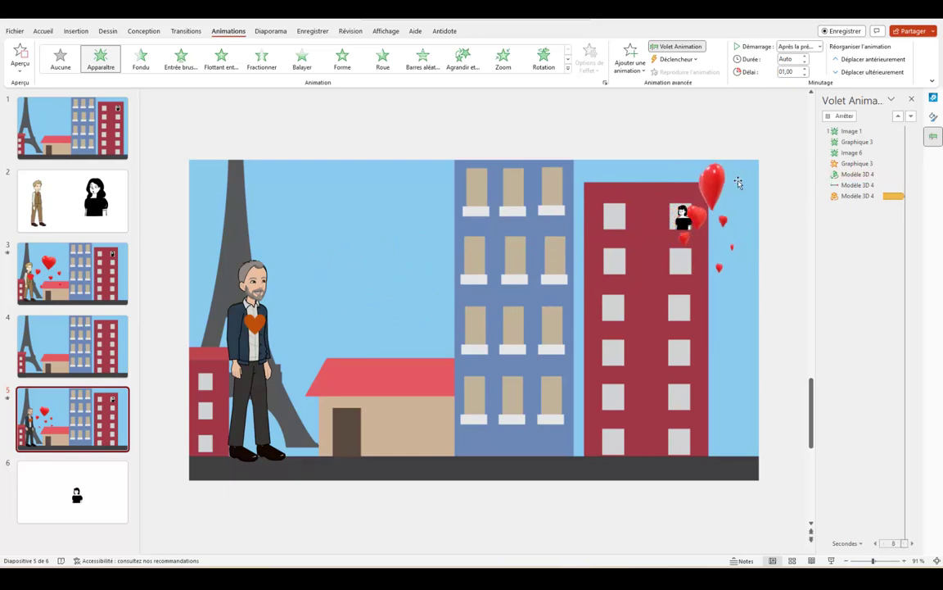
{"action": "left_click", "coordinate": [682, 216]}
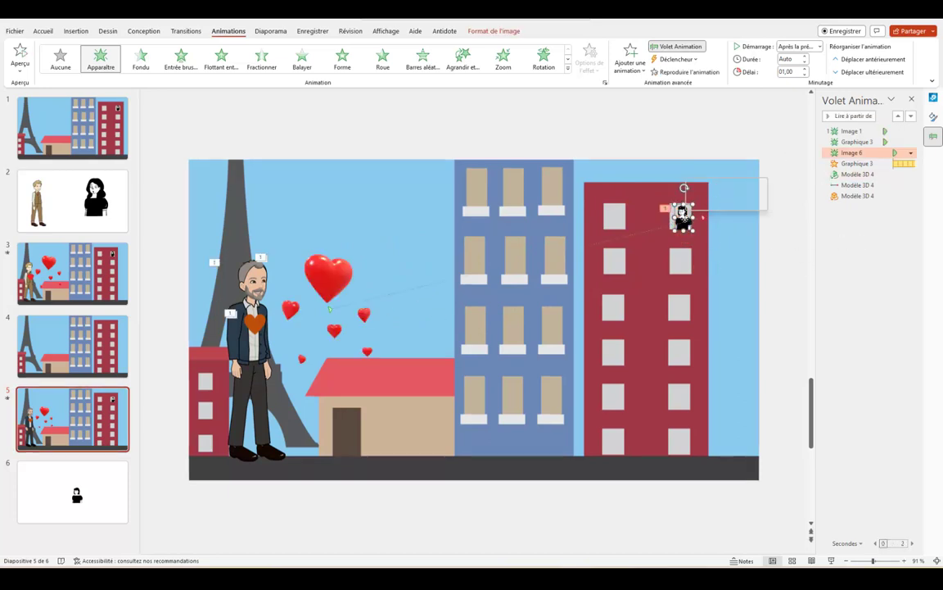
{"action": "right_click", "coordinate": [683, 217]}
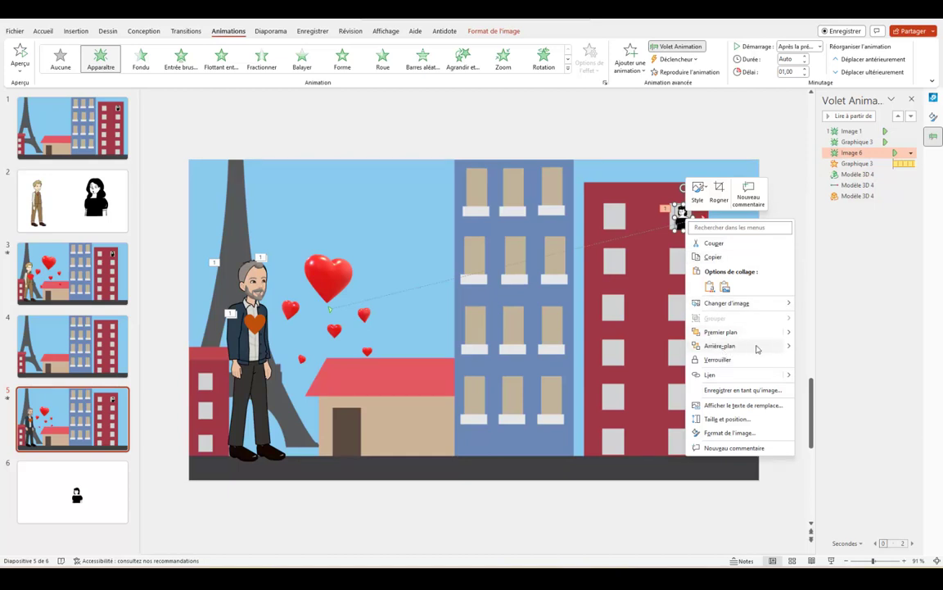
{"action": "mouse_move", "coordinate": [720, 345]}
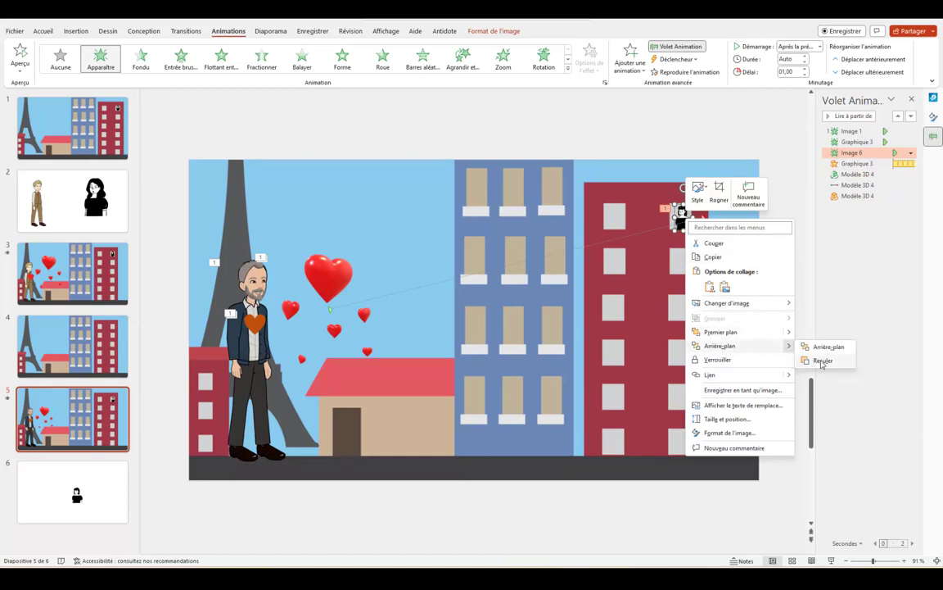
{"action": "left_click", "coordinate": [824, 360]}
{"action": "left_click", "coordinate": [792, 361]}
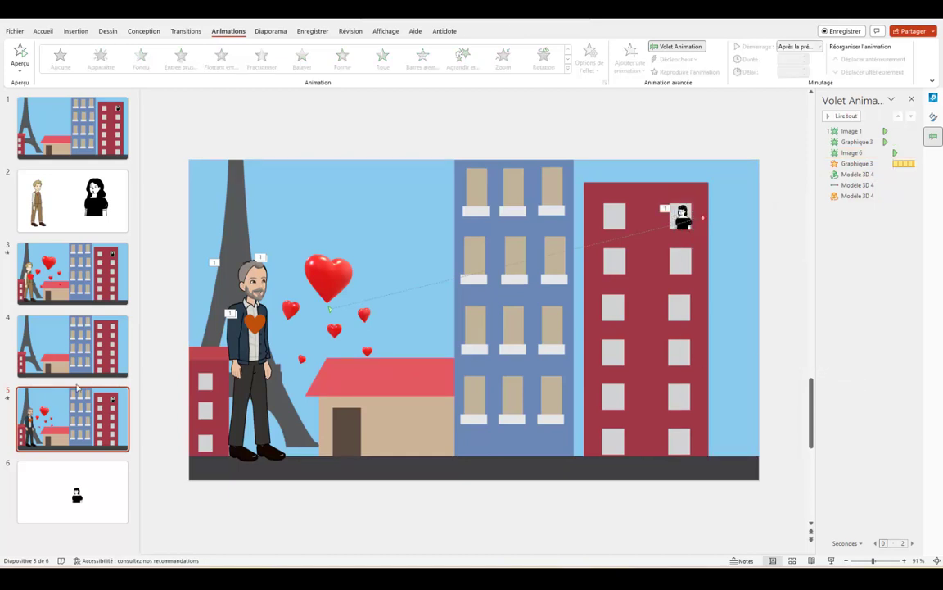
Preview the slide, then choose Animated GIF export at Très grande (Full HD) quality
{"action": "left_click", "coordinate": [7, 398]}
{"action": "left_click", "coordinate": [13, 32]}
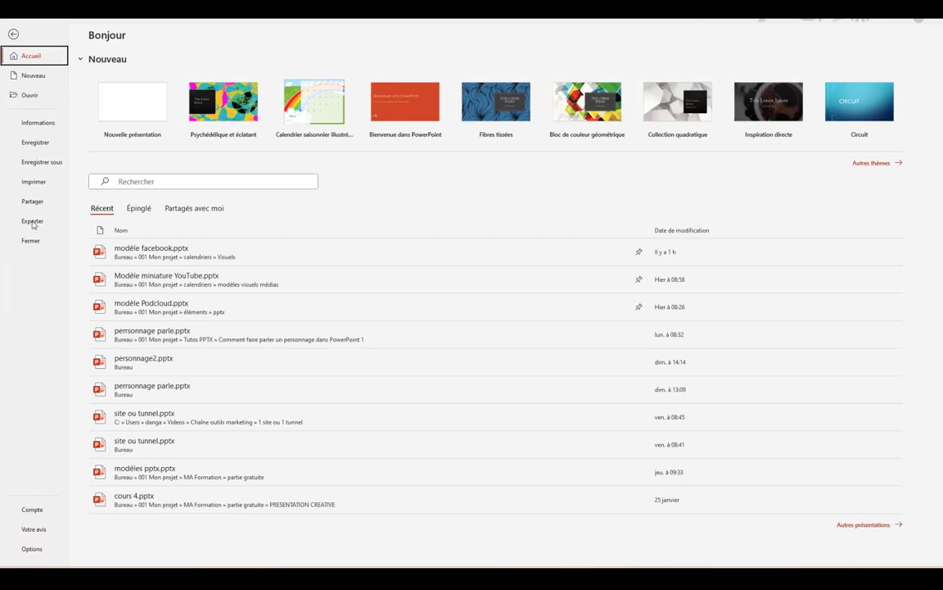
{"action": "left_click", "coordinate": [33, 223]}
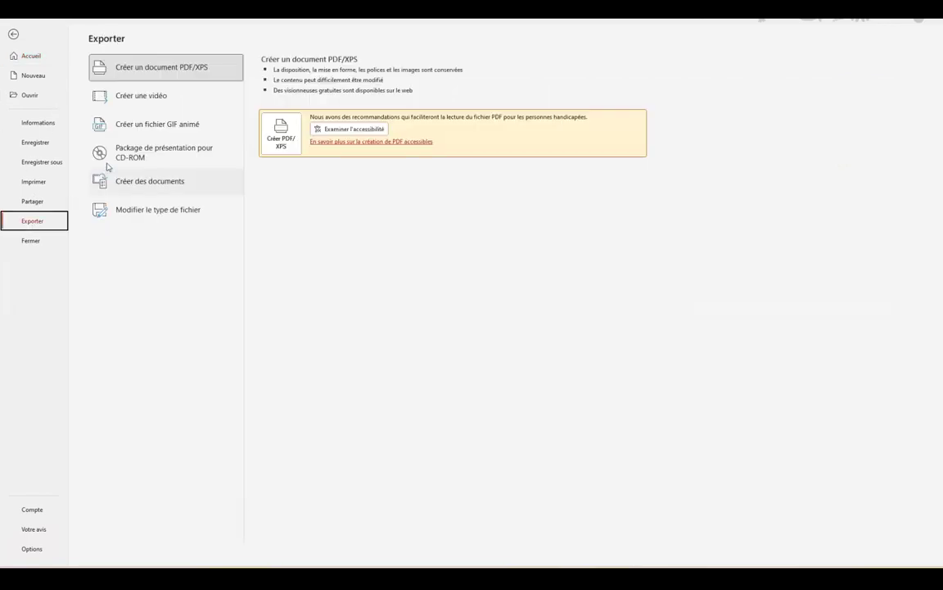
{"action": "left_click", "coordinate": [143, 125]}
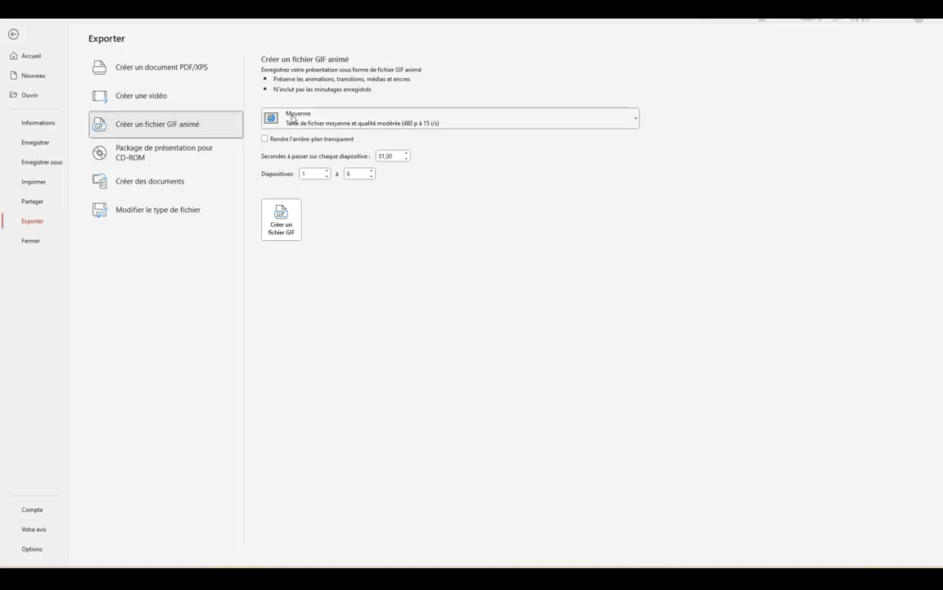
{"action": "left_click", "coordinate": [282, 121]}
{"action": "left_click", "coordinate": [282, 124]}
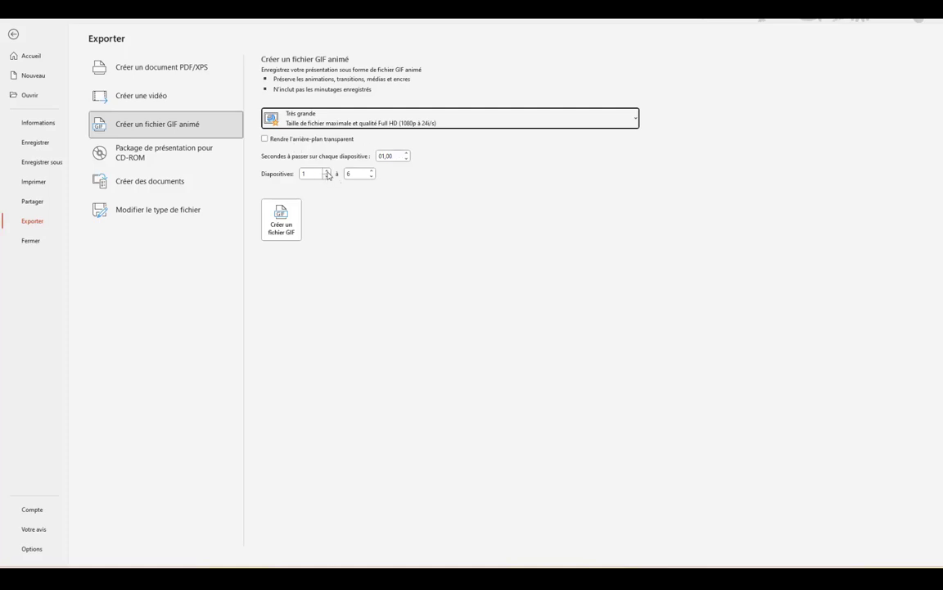
Set the slide range to end at slide 5 and save the GIF as Présentation1.gif
{"action": "left_click", "coordinate": [327, 173]}
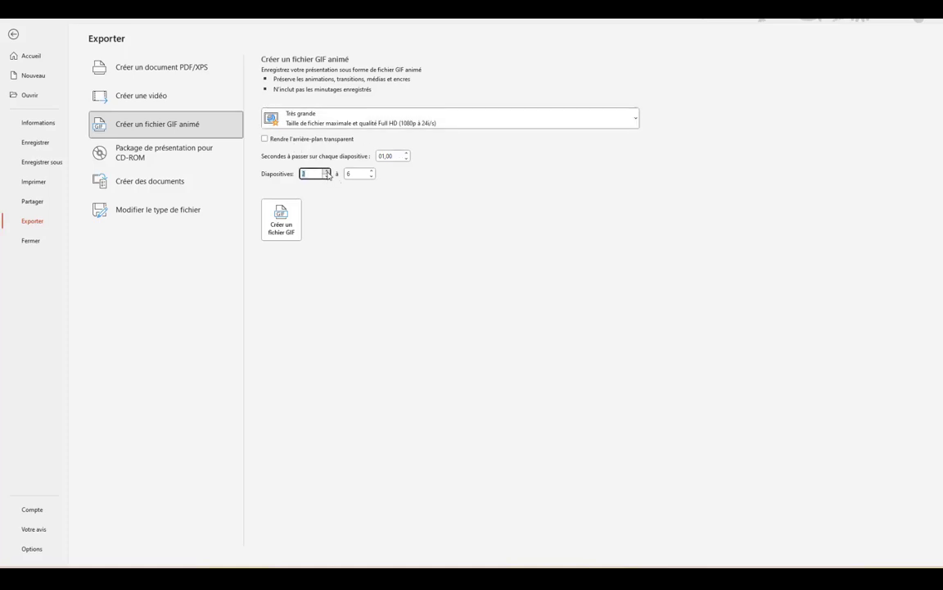
{"action": "left_click", "coordinate": [371, 177]}
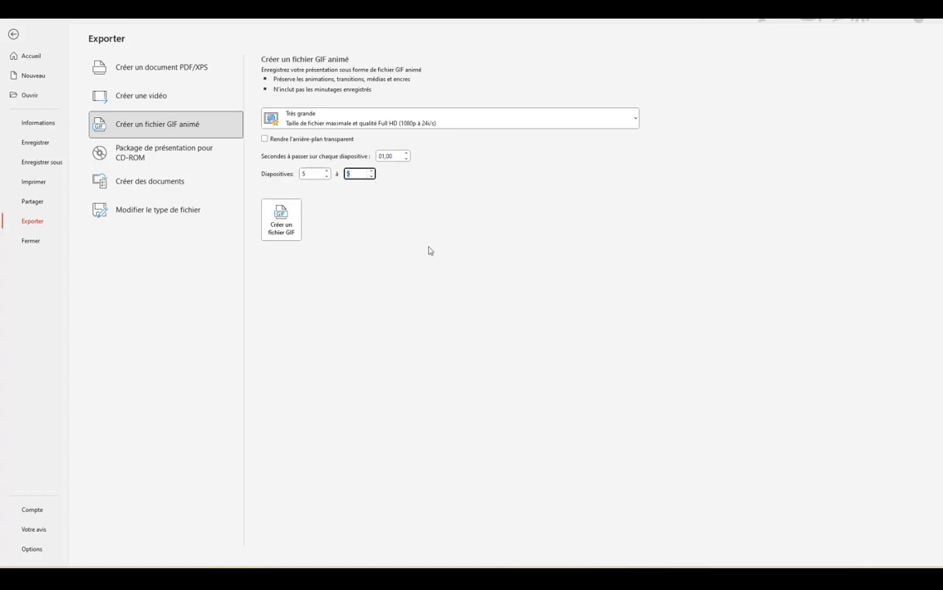
{"action": "key", "text": "Tab"}
{"action": "left_click", "coordinate": [281, 217]}
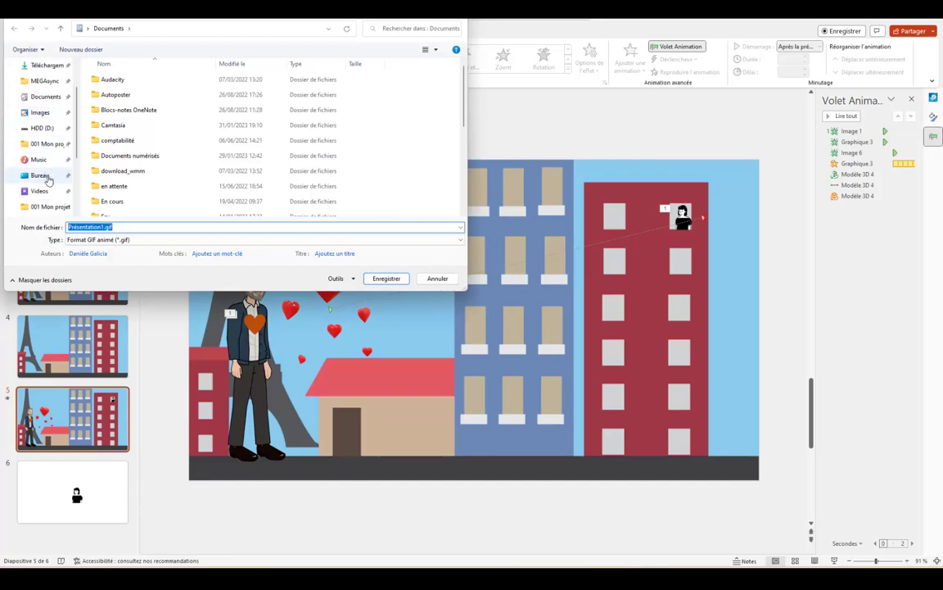
{"action": "key", "text": "Return"}
Delete the woman picture from slide 6
{"action": "left_click", "coordinate": [74, 500]}
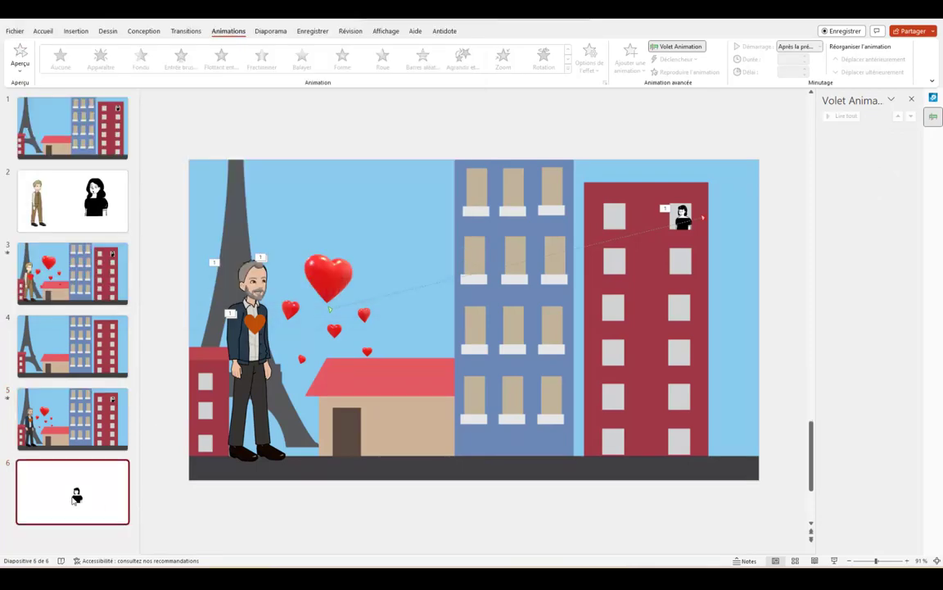
{"action": "left_click", "coordinate": [521, 366]}
{"action": "key", "text": "Delete"}
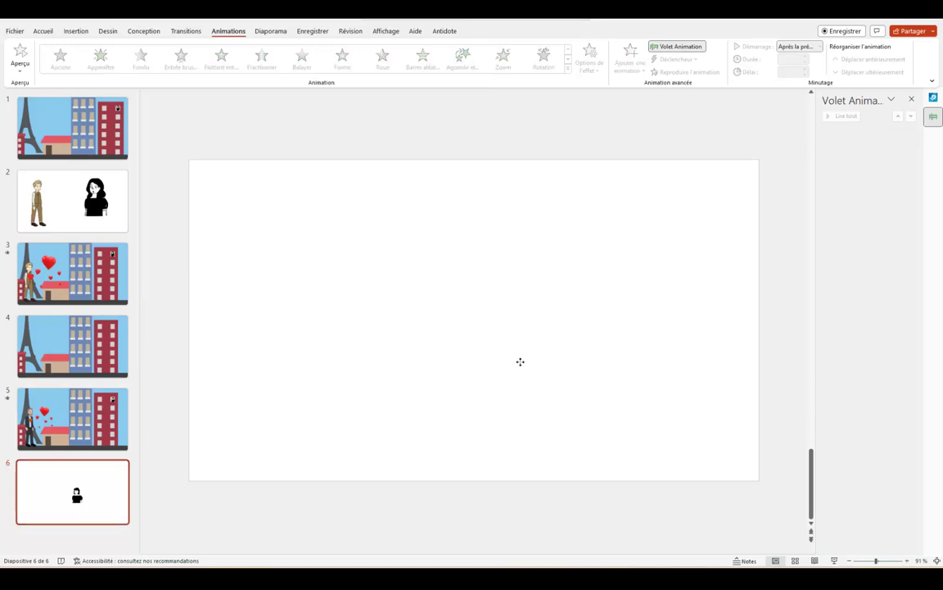
Export the presentation as a Full HD video, Présentation1.mp4, to the Bureau folder
{"action": "left_click", "coordinate": [13, 31]}
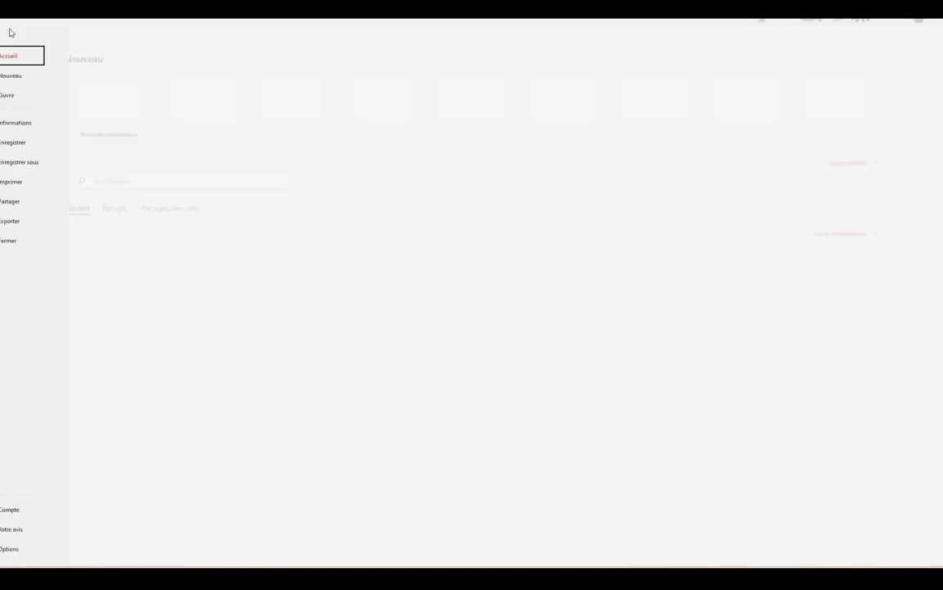
{"action": "left_click", "coordinate": [32, 221]}
{"action": "left_click", "coordinate": [159, 96]}
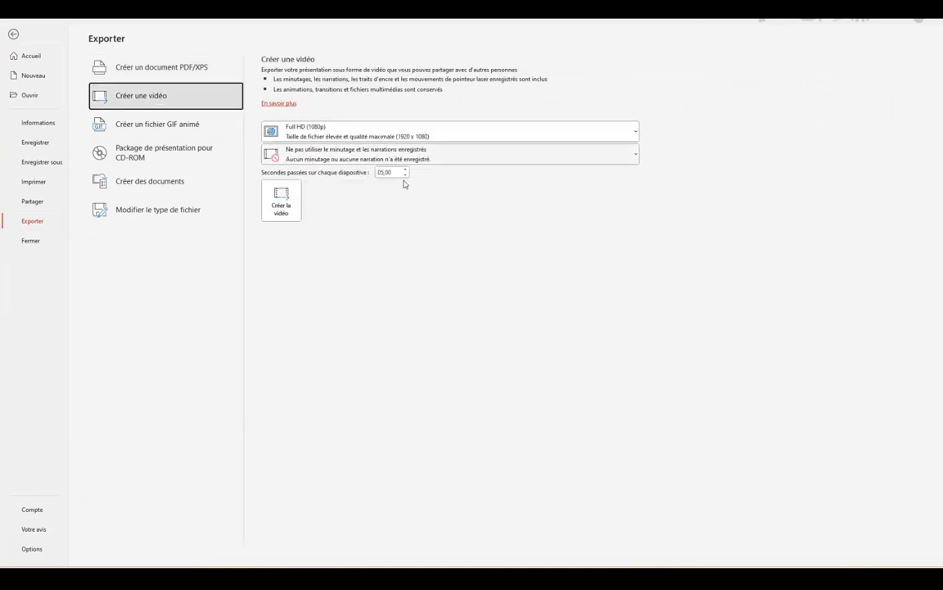
{"action": "left_click", "coordinate": [281, 200]}
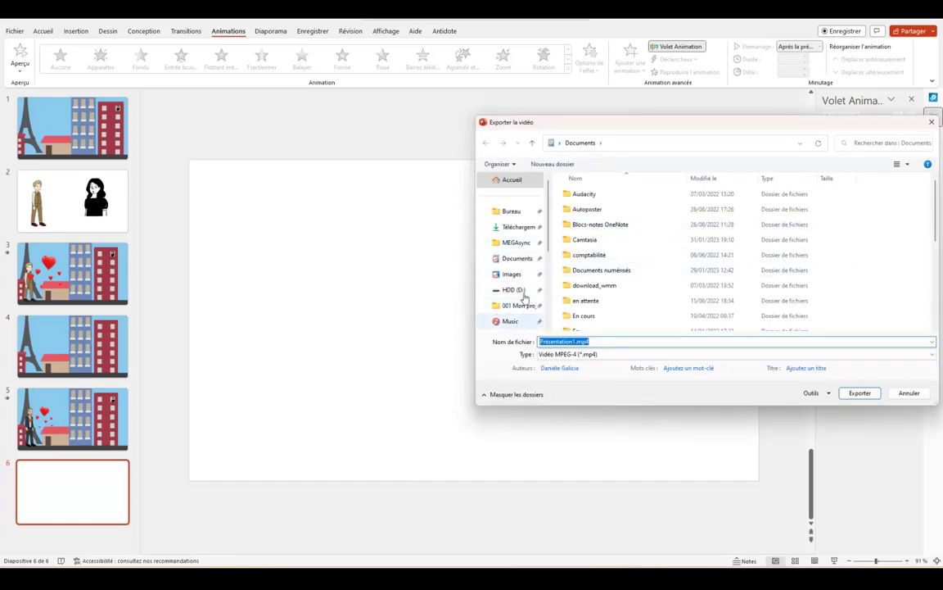
{"action": "scroll", "coordinate": [516, 266], "scroll_direction": "down", "scroll_amount": 3}
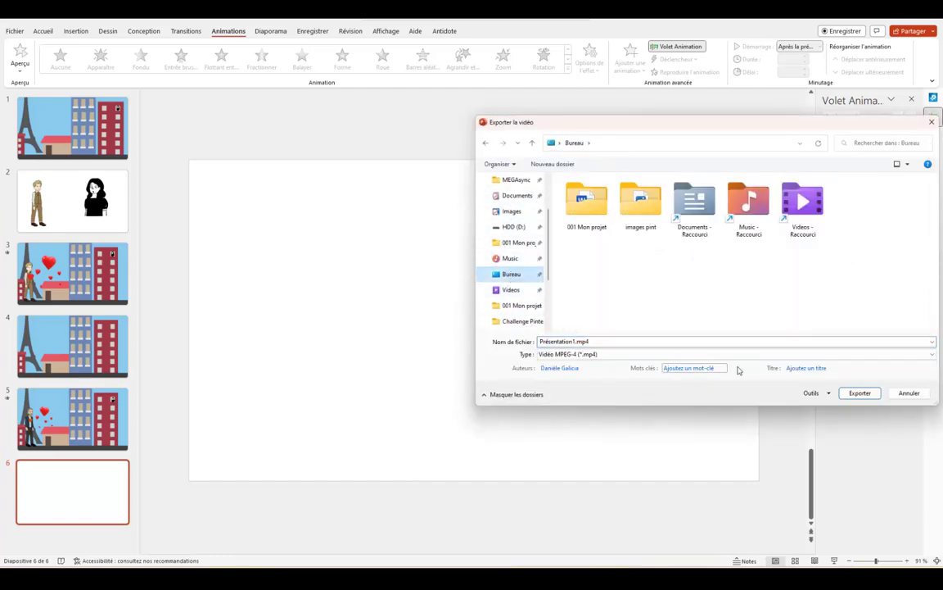
{"action": "left_click", "coordinate": [859, 393]}
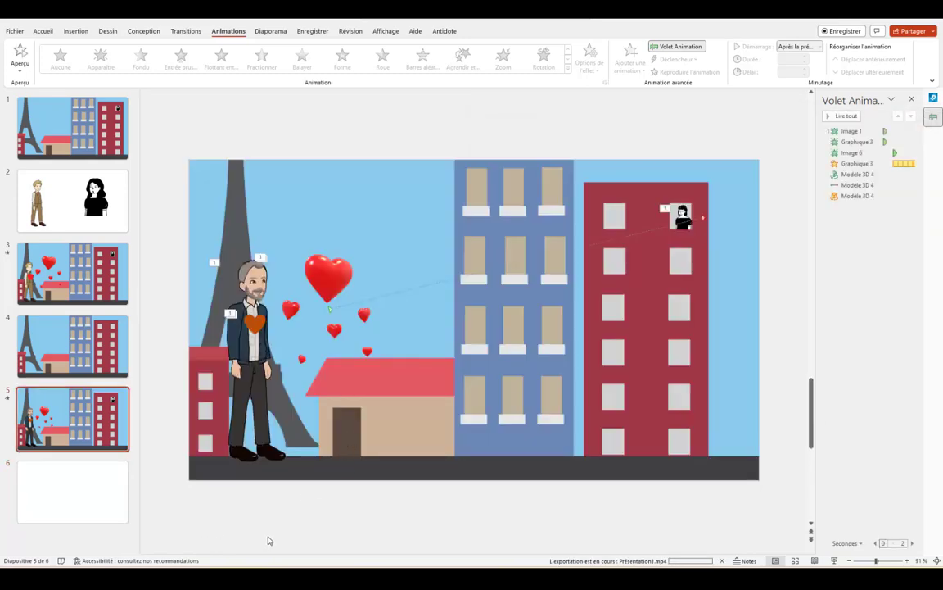
Insert Présentation1.gif from the Bureau folder onto blank slide 6
{"action": "left_click", "coordinate": [67, 496]}
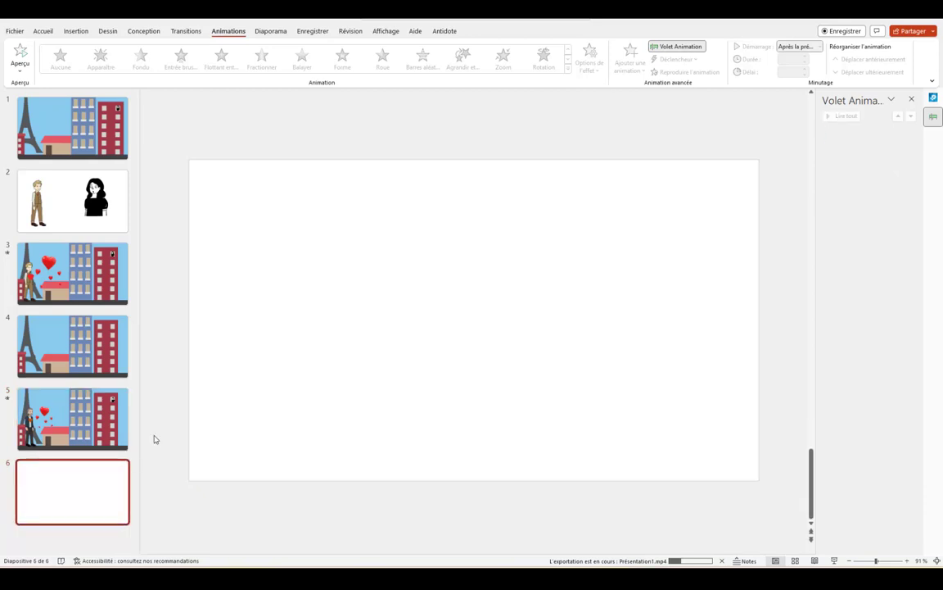
{"action": "left_click", "coordinate": [76, 31]}
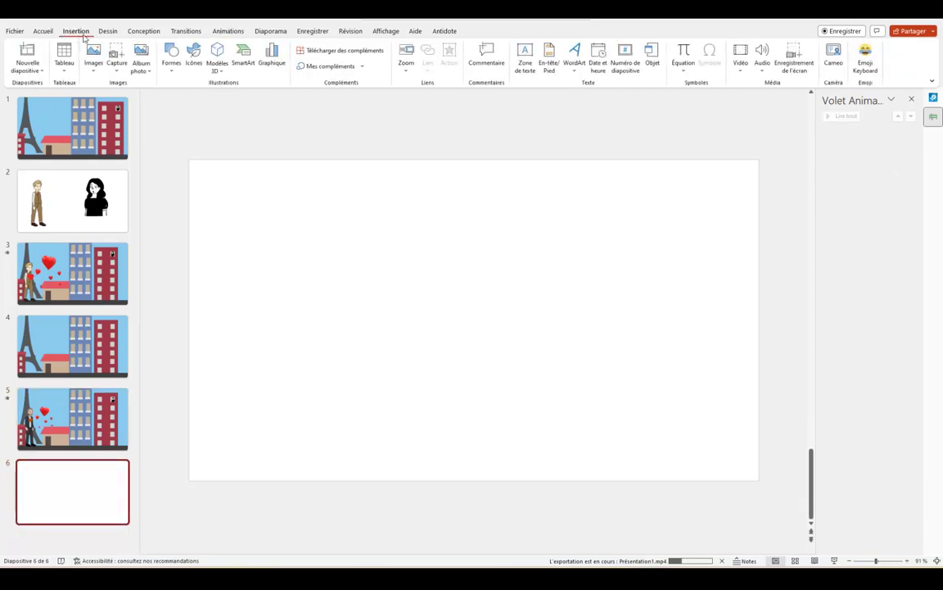
{"action": "left_click", "coordinate": [94, 62]}
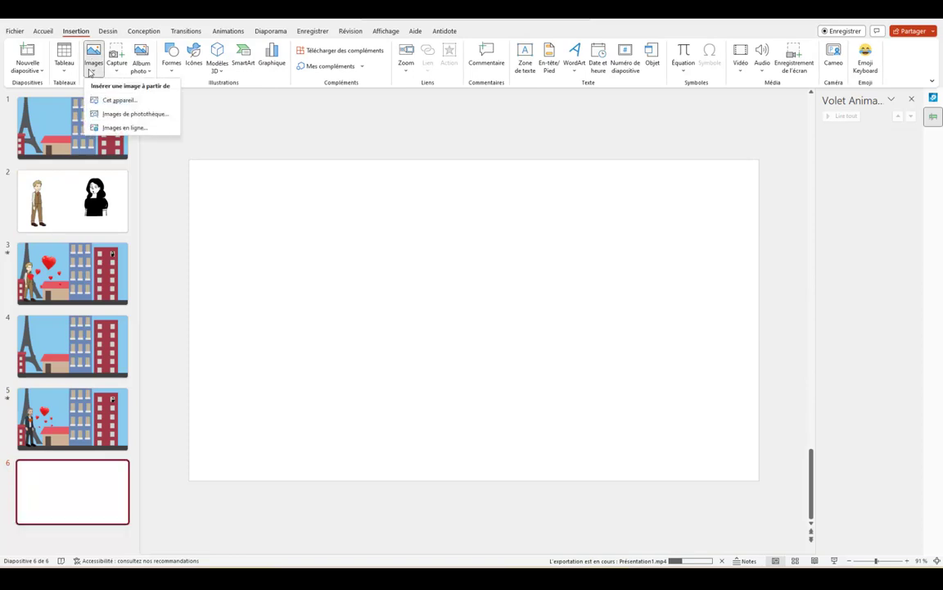
{"action": "left_click", "coordinate": [120, 101]}
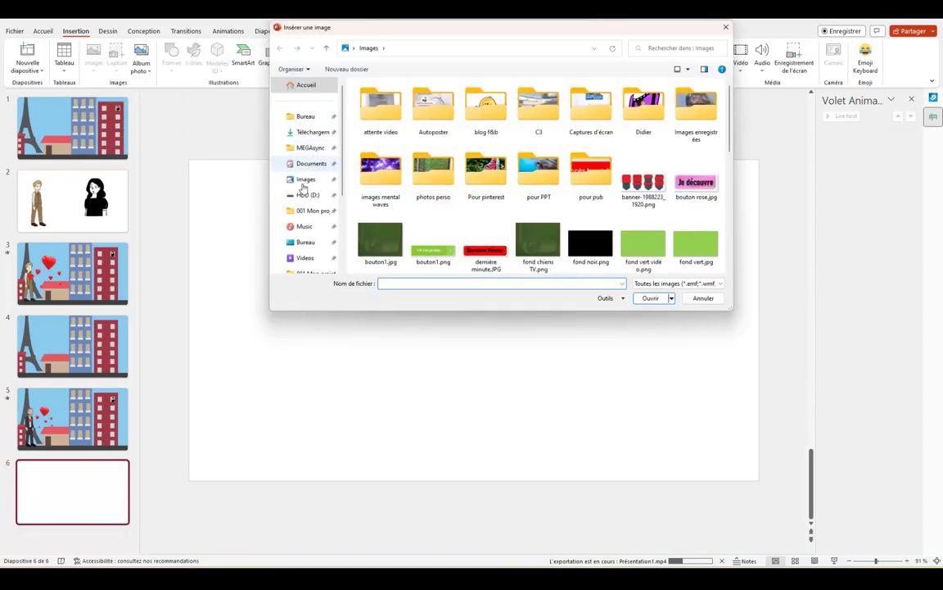
{"action": "left_click", "coordinate": [304, 243]}
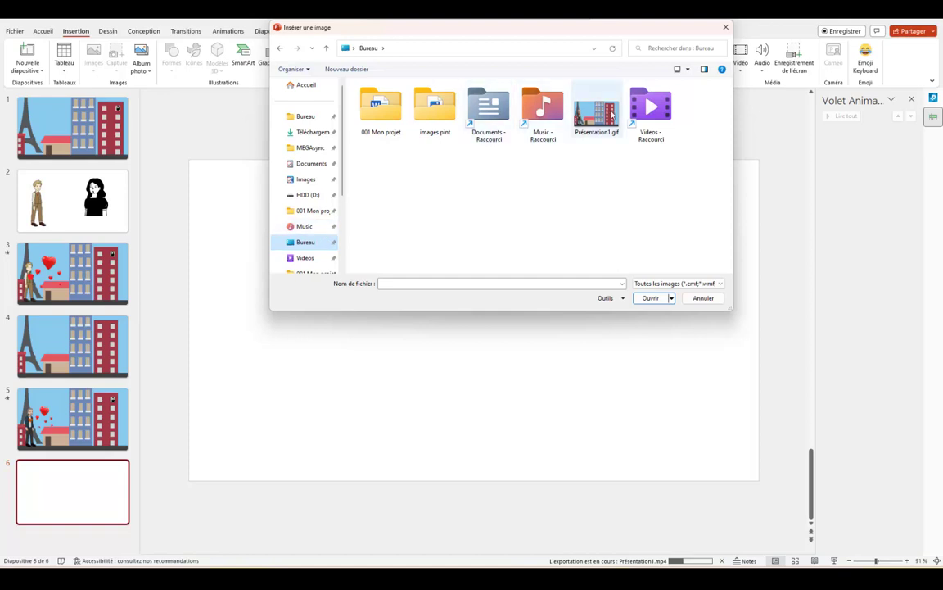
{"action": "left_click", "coordinate": [612, 114]}
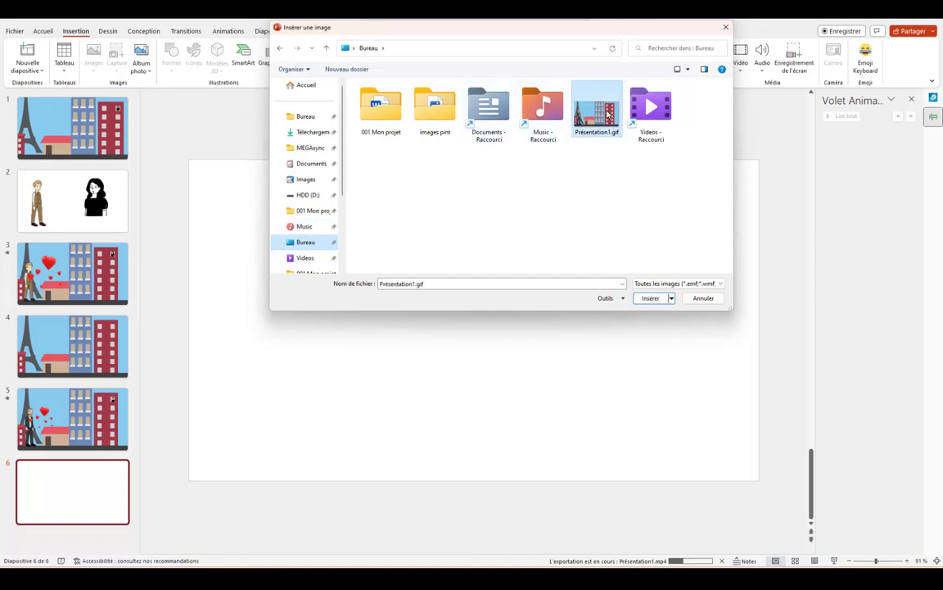
{"action": "left_click", "coordinate": [650, 298]}
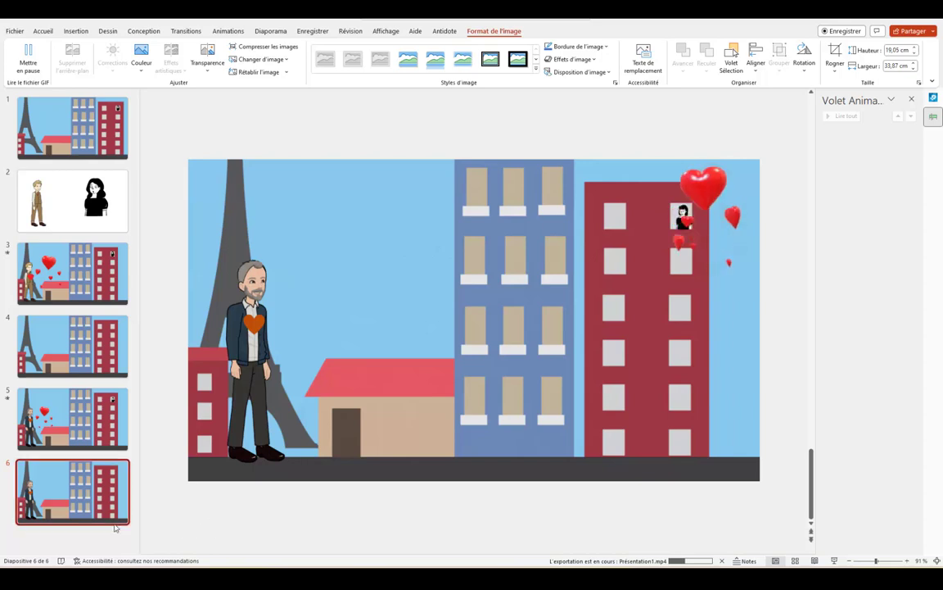
Add a new blank slide 7 after the slide 6 thumbnail
{"action": "right_click", "coordinate": [36, 510]}
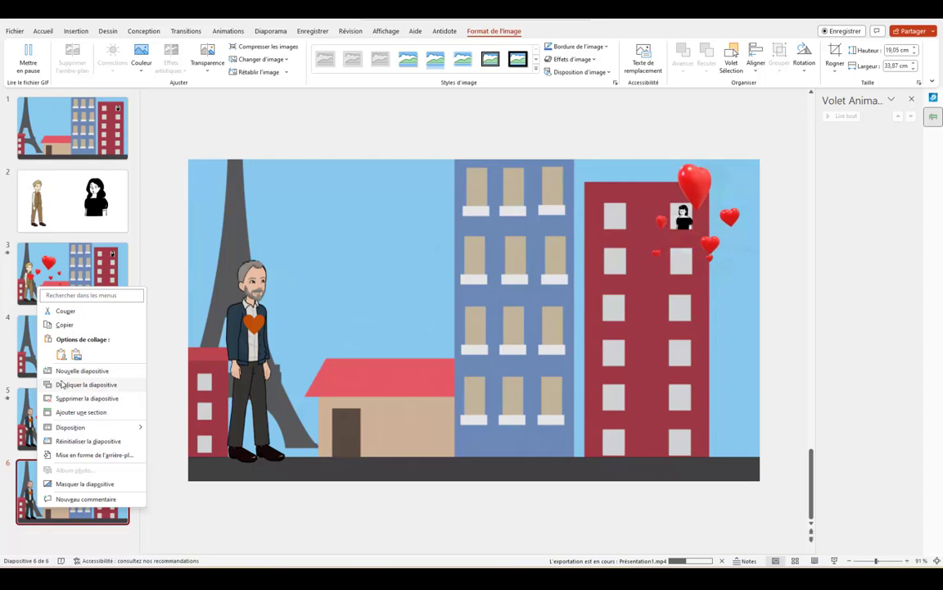
{"action": "left_click", "coordinate": [59, 372]}
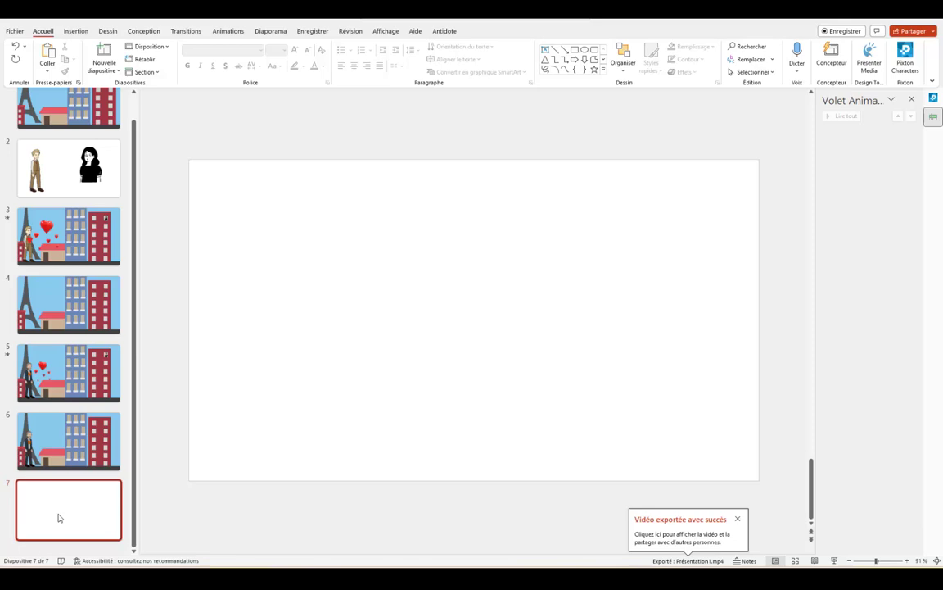
Insert Présentation1.mp4 from the Bureau folder onto slide 7
{"action": "left_click", "coordinate": [80, 32]}
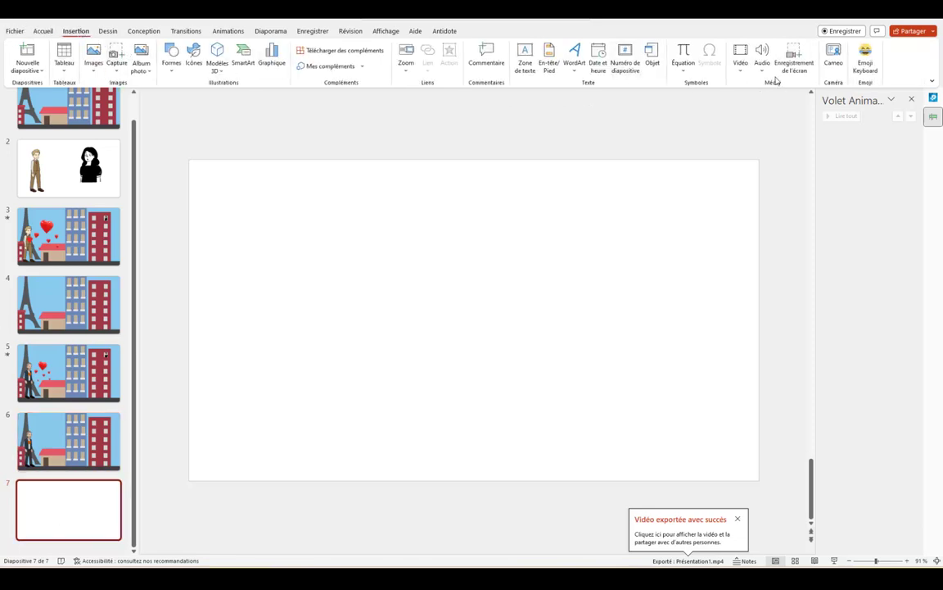
{"action": "left_click", "coordinate": [740, 59]}
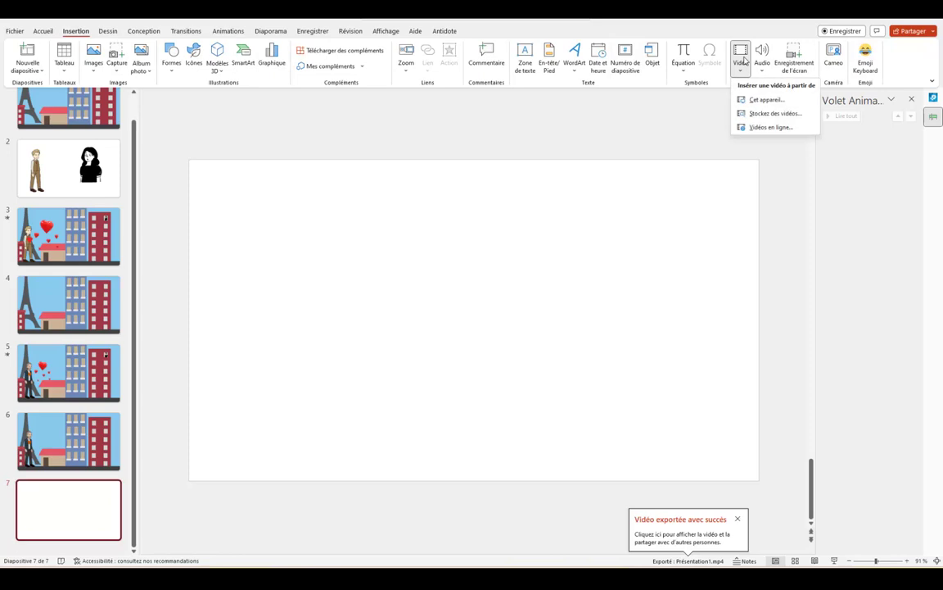
{"action": "left_click", "coordinate": [767, 99]}
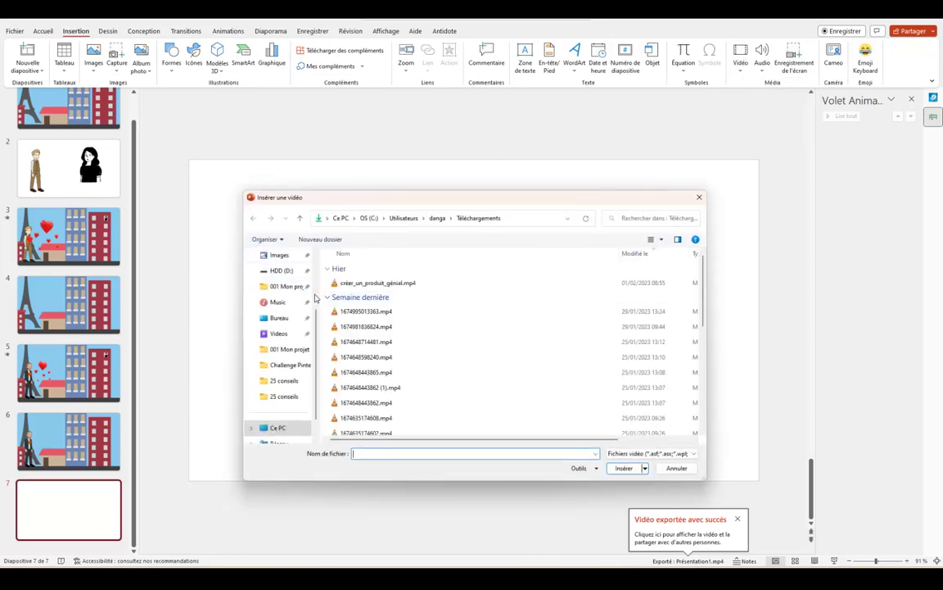
{"action": "left_click", "coordinate": [277, 319]}
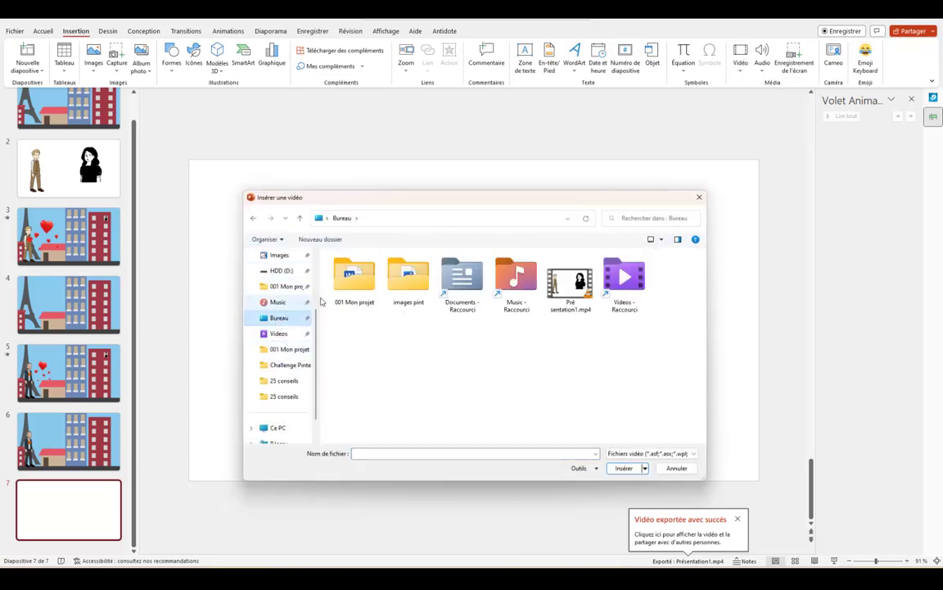
{"action": "left_click", "coordinate": [564, 284]}
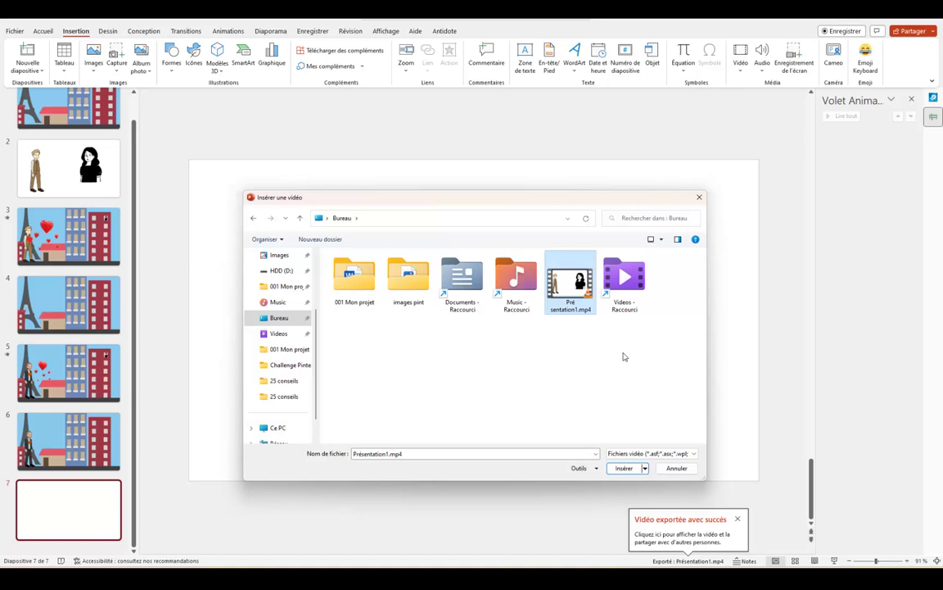
{"action": "left_click", "coordinate": [624, 467]}
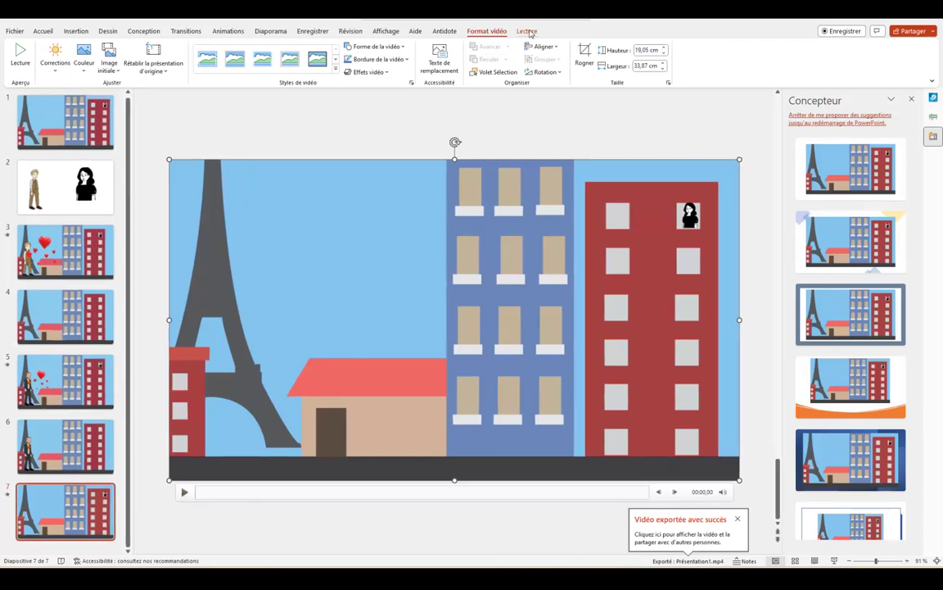
Trim the slide 7 video to play from 00:38,799 to 00:52,634
{"action": "left_click", "coordinate": [527, 32]}
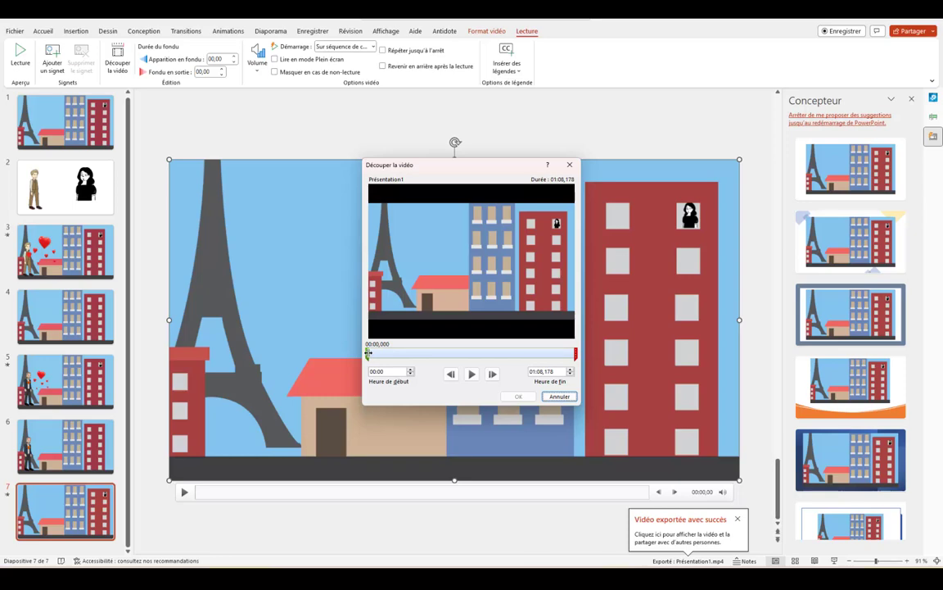
{"action": "mouse_move", "coordinate": [368, 353]}
{"action": "left_mouse_down"}
{"action": "mouse_move", "coordinate": [492, 344]}
{"action": "mouse_move", "coordinate": [483, 344]}
{"action": "left_mouse_up"}
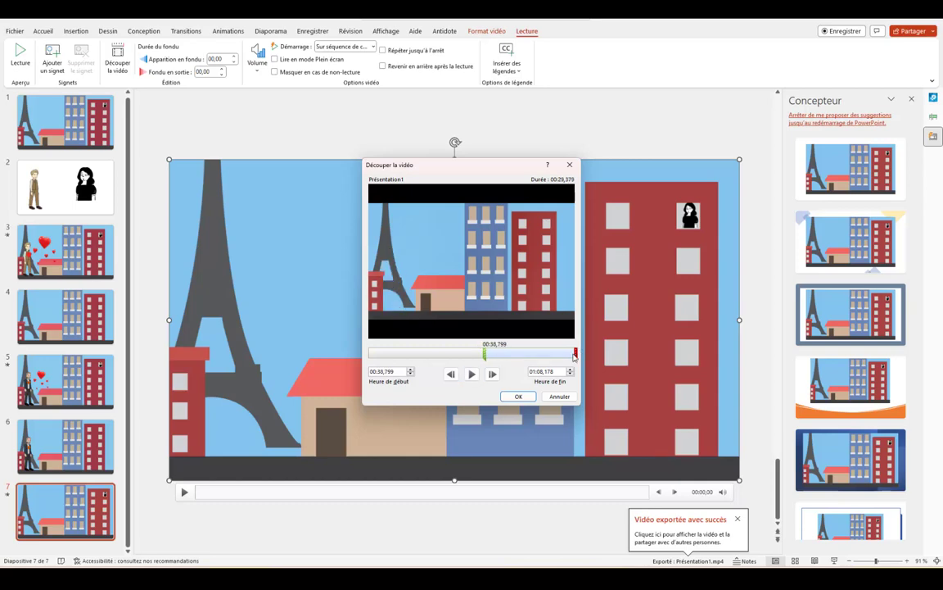
{"action": "left_click", "coordinate": [472, 374]}
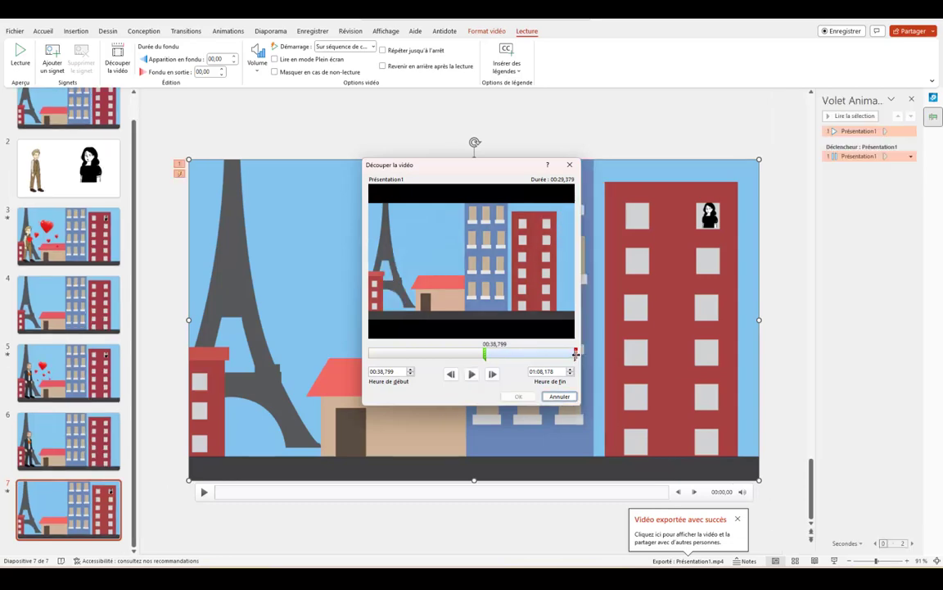
{"action": "left_click_drag", "start_coordinate": [576, 353], "coordinate": [547, 353]}
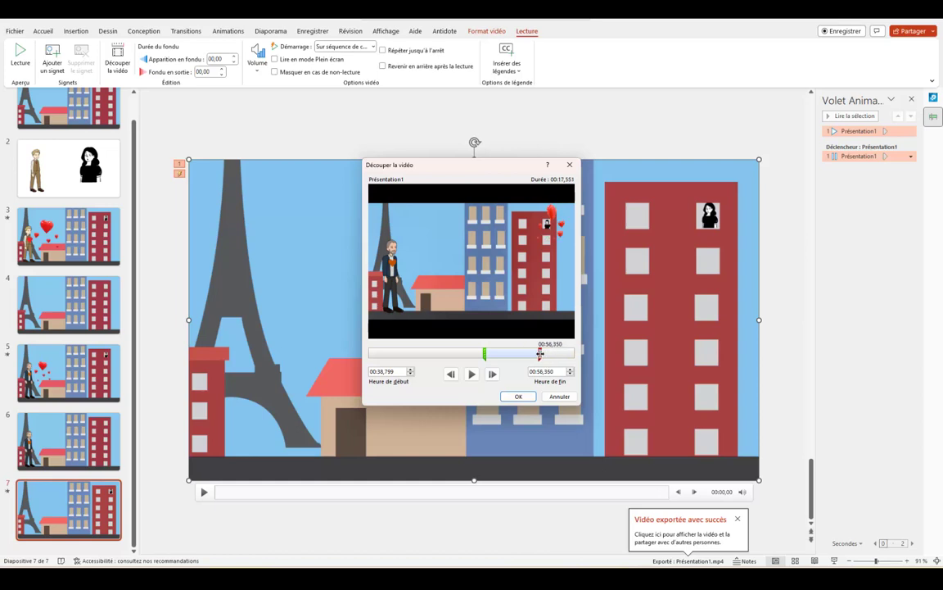
{"action": "mouse_move", "coordinate": [548, 353]}
{"action": "left_mouse_down"}
{"action": "mouse_move", "coordinate": [493, 352]}
{"action": "mouse_move", "coordinate": [529, 352]}
{"action": "left_mouse_up"}
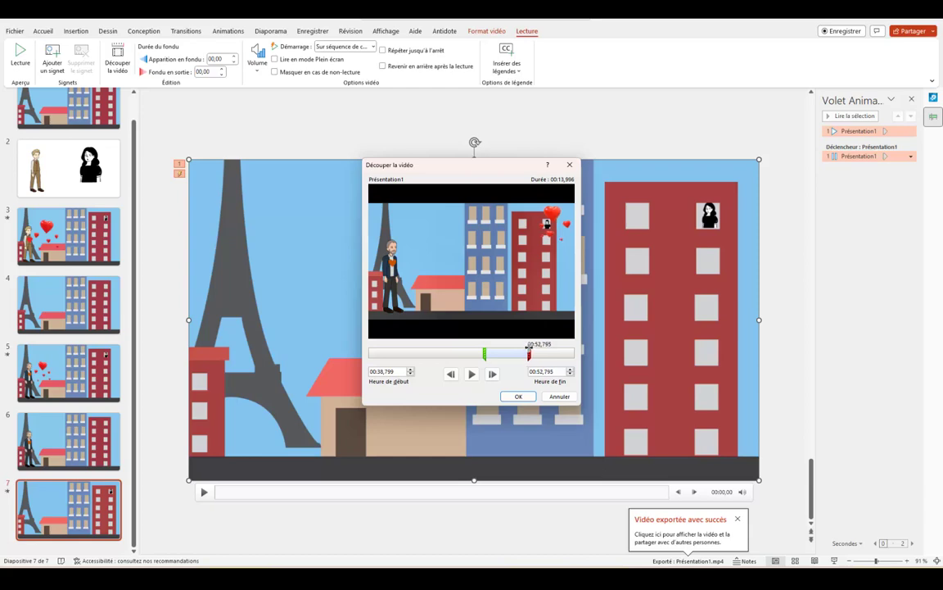
{"action": "left_click", "coordinate": [519, 399]}
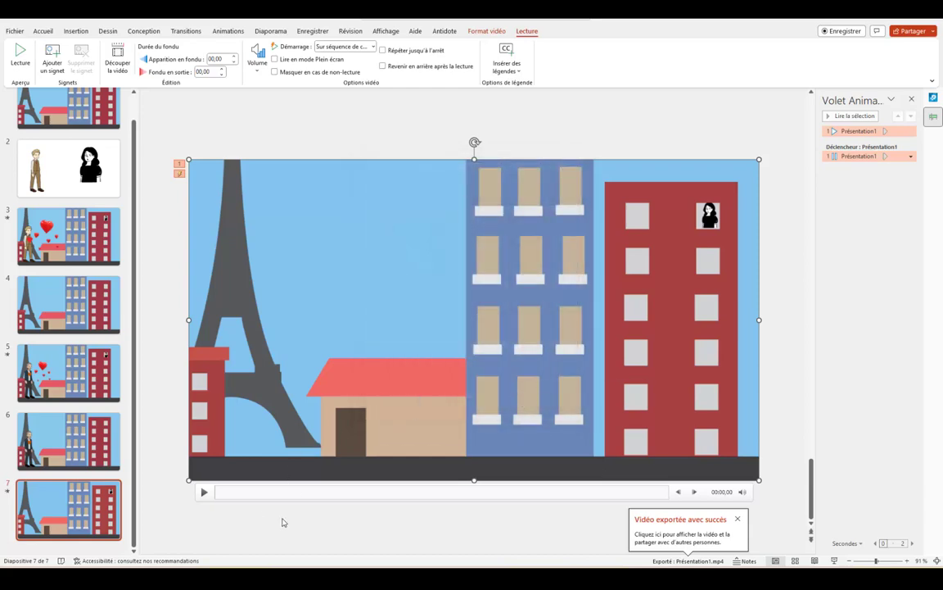
{"action": "left_click", "coordinate": [203, 493]}
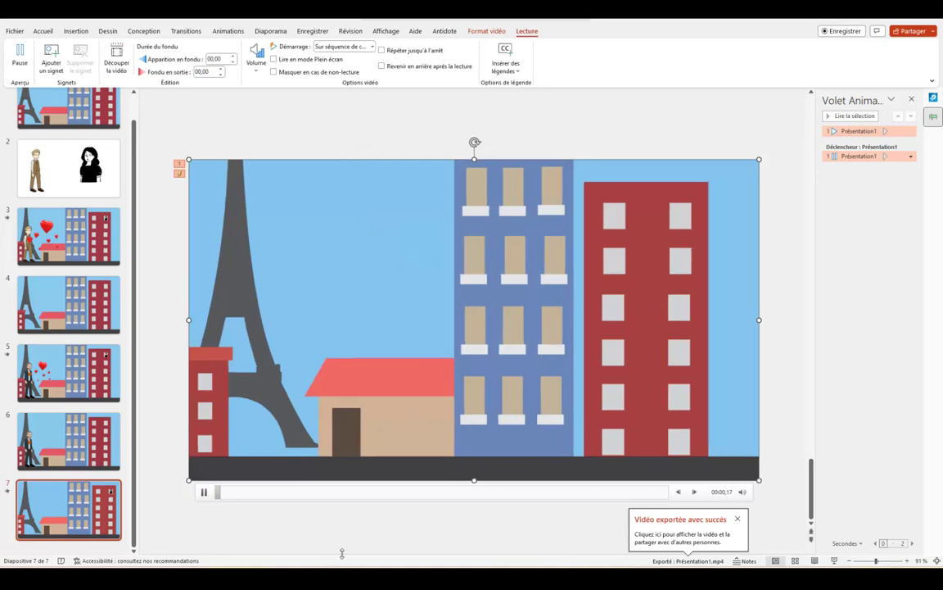